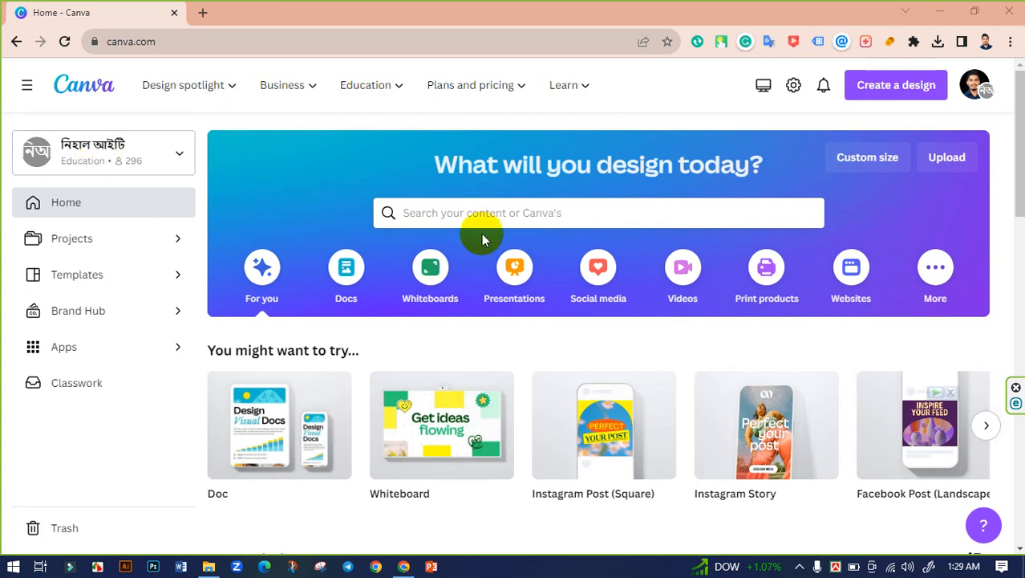
# Step: Search Canva for 'Linkedin banner' templates and scroll through the results
pyautogui.click(503, 210)
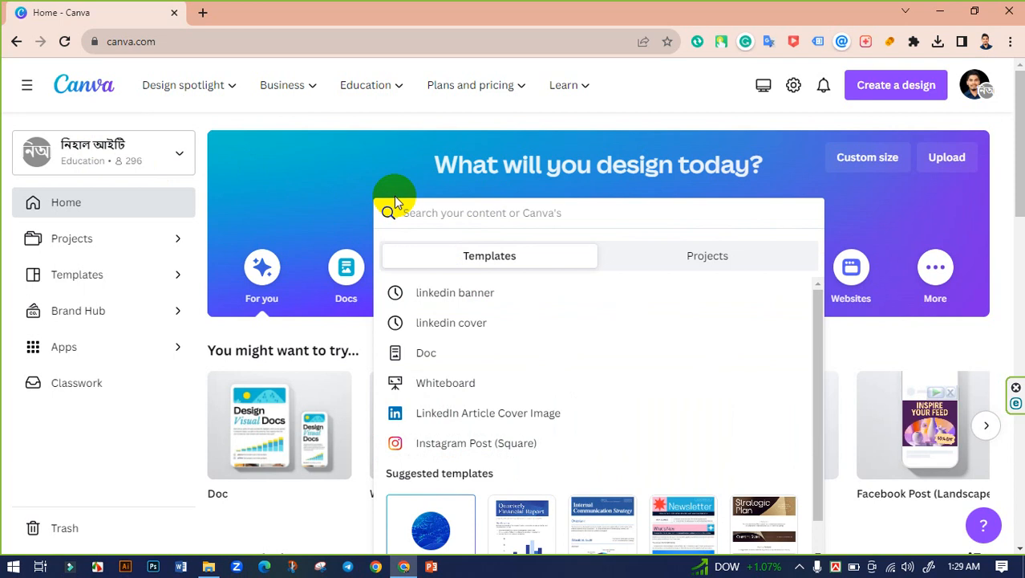
pyautogui.write('Linkedi')
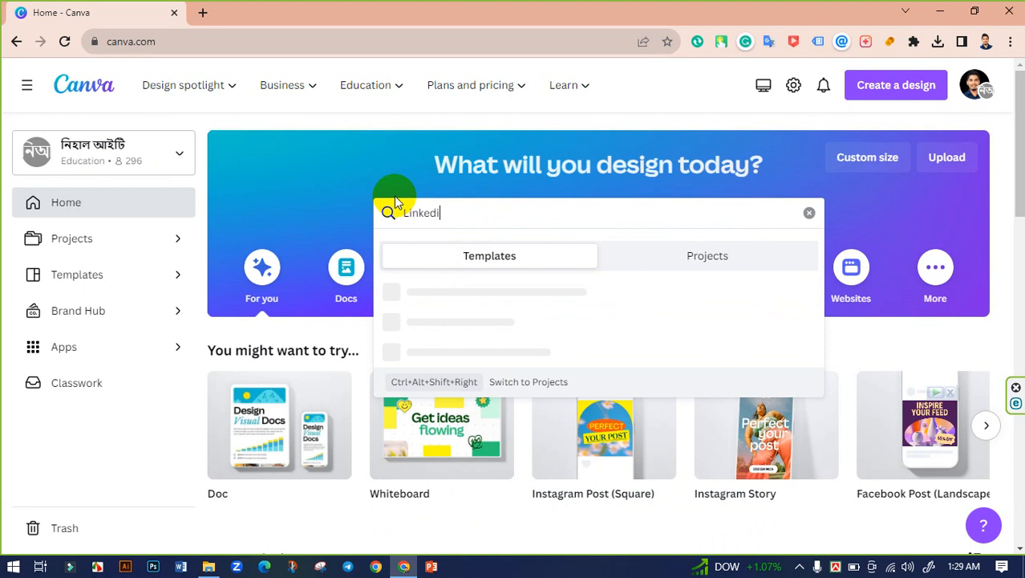
pyautogui.write('n banner')
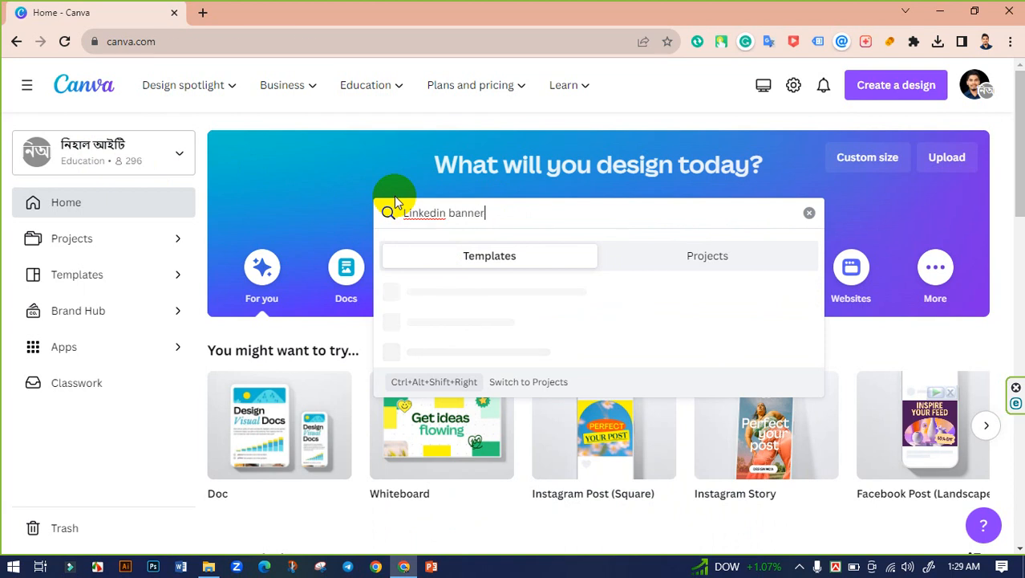
pyautogui.press('Return')
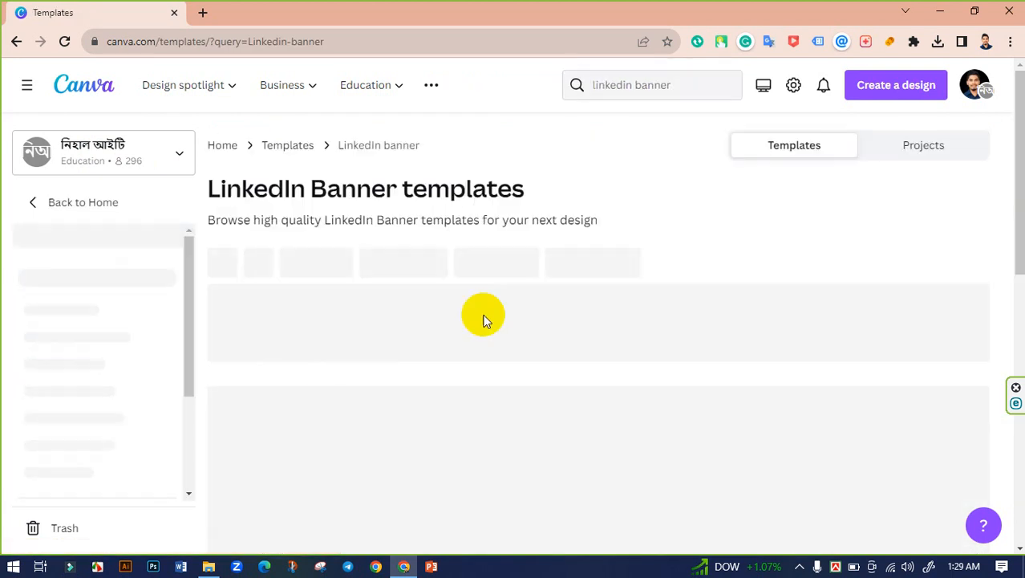
pyautogui.scroll(-2, 533, 284)
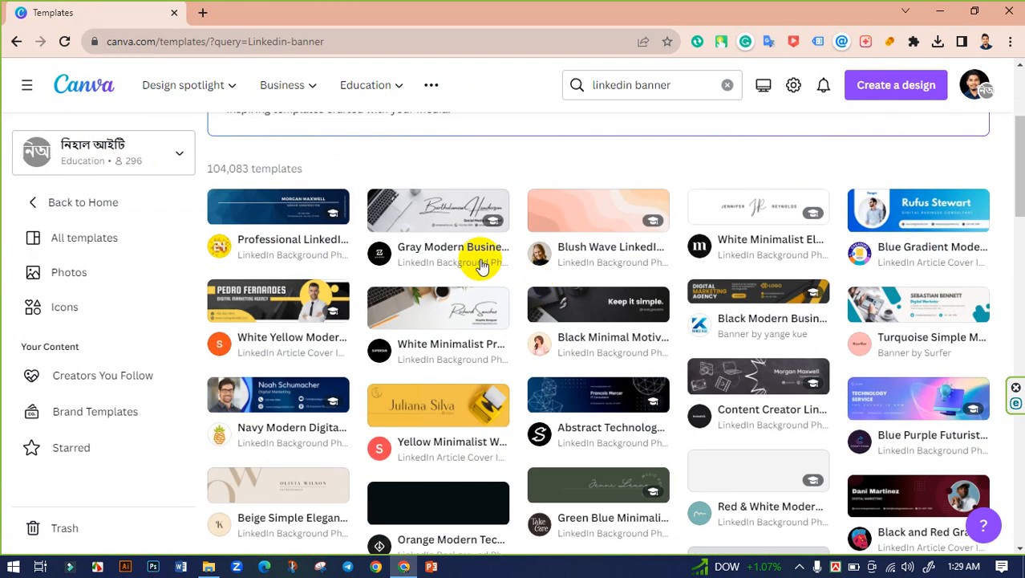
pyautogui.scroll(-3, 687, 271)
pyautogui.scroll(5, 456, 284)
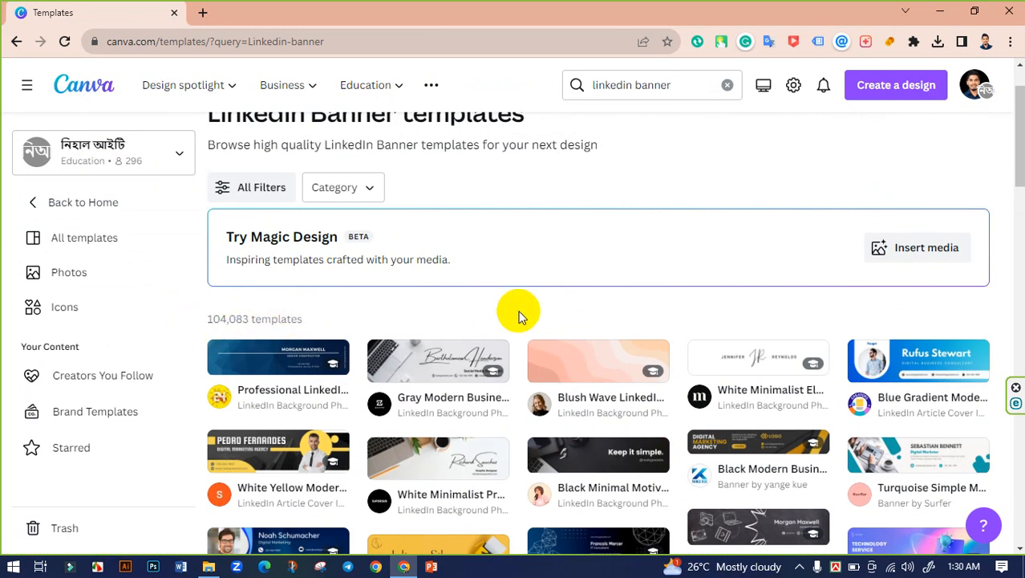
pyautogui.scroll(-10, 520, 314)
pyautogui.scroll(-2, 643, 322)
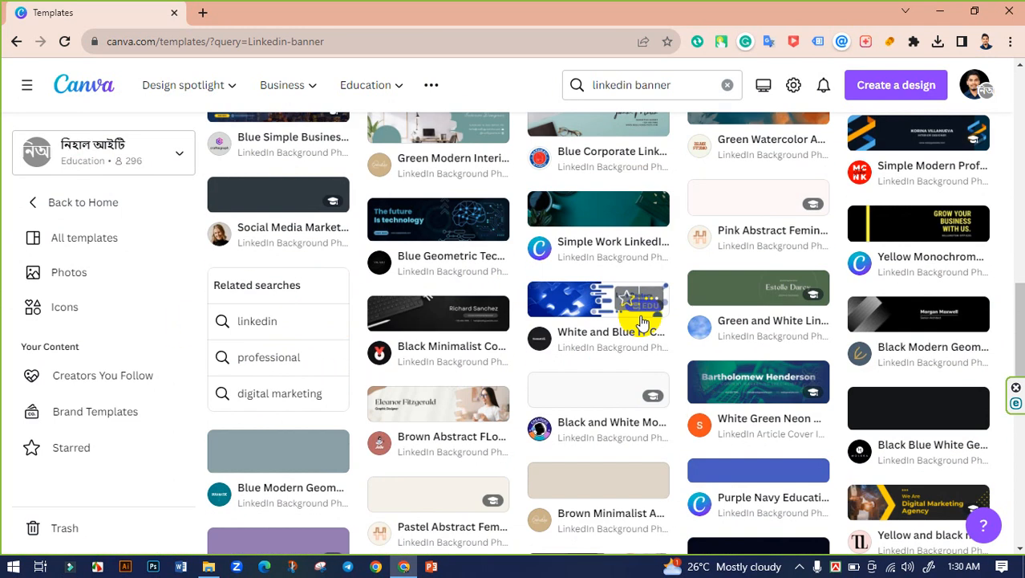
pyautogui.scroll(-2, 644, 323)
pyautogui.scroll(-4, 644, 323)
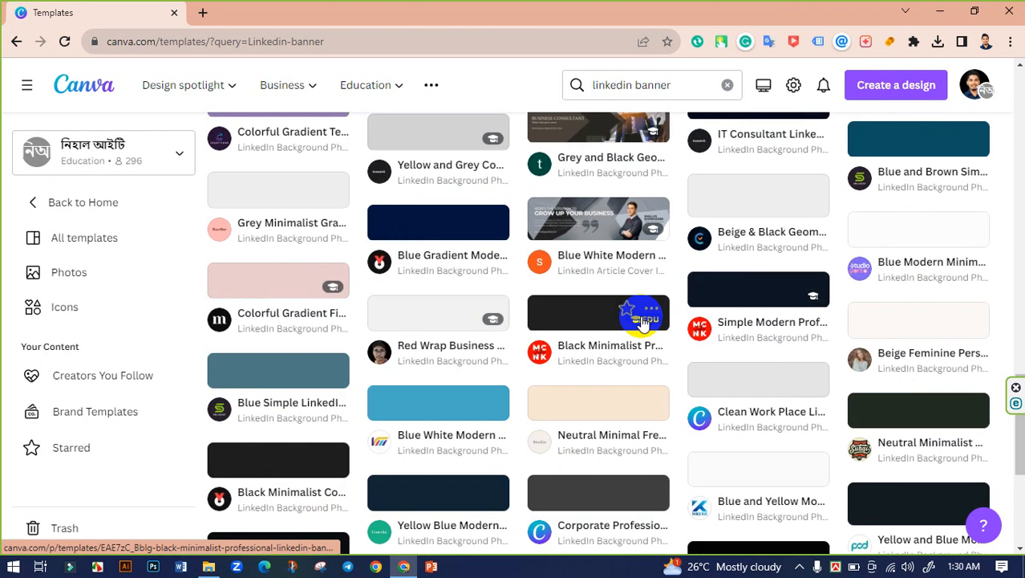
pyautogui.scroll(-3, 584, 319)
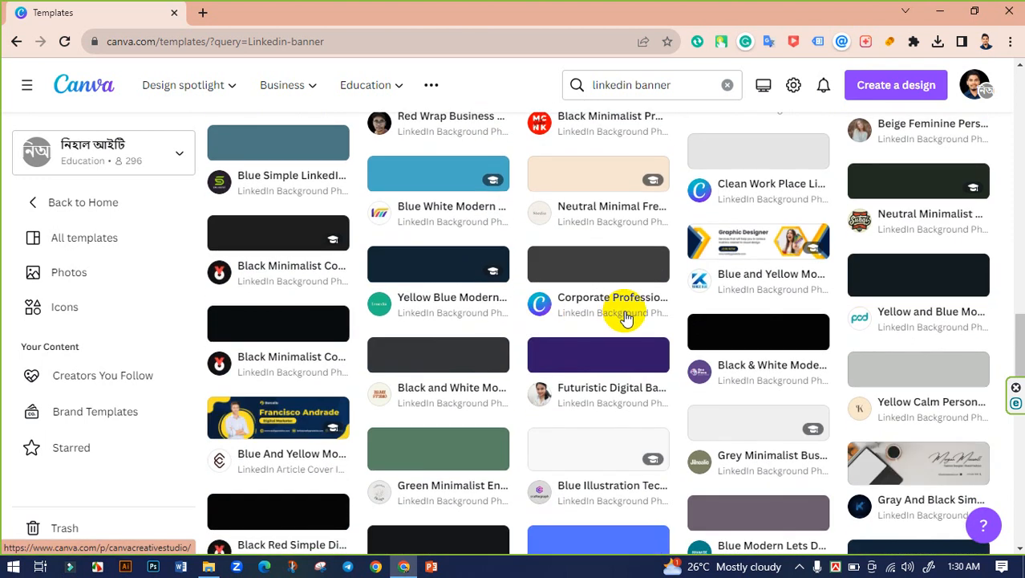
pyautogui.scroll(3, 626, 317)
pyautogui.scroll(-3, 623, 310)
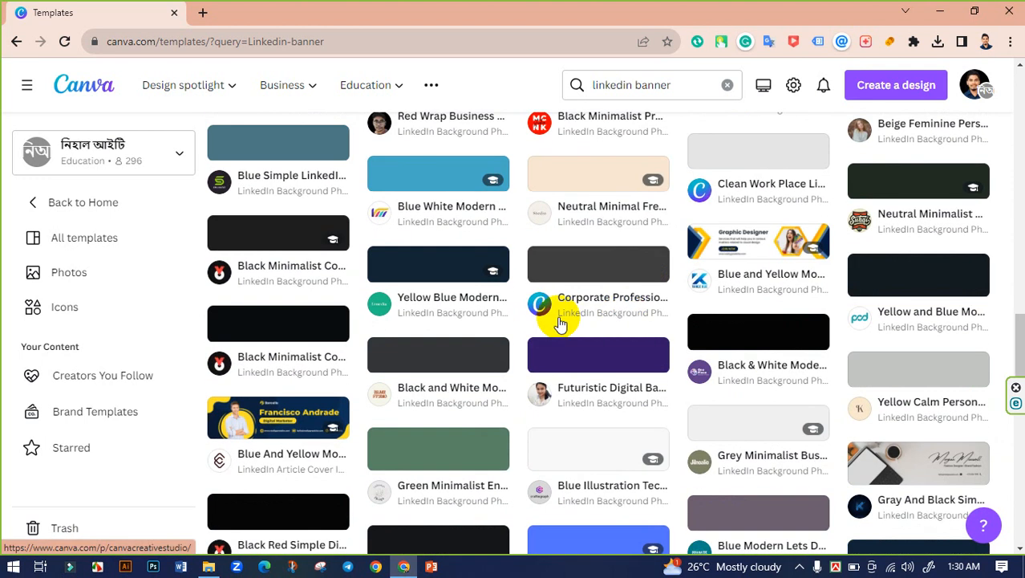
pyautogui.scroll(-2, 642, 327)
pyautogui.scroll(-1, 649, 329)
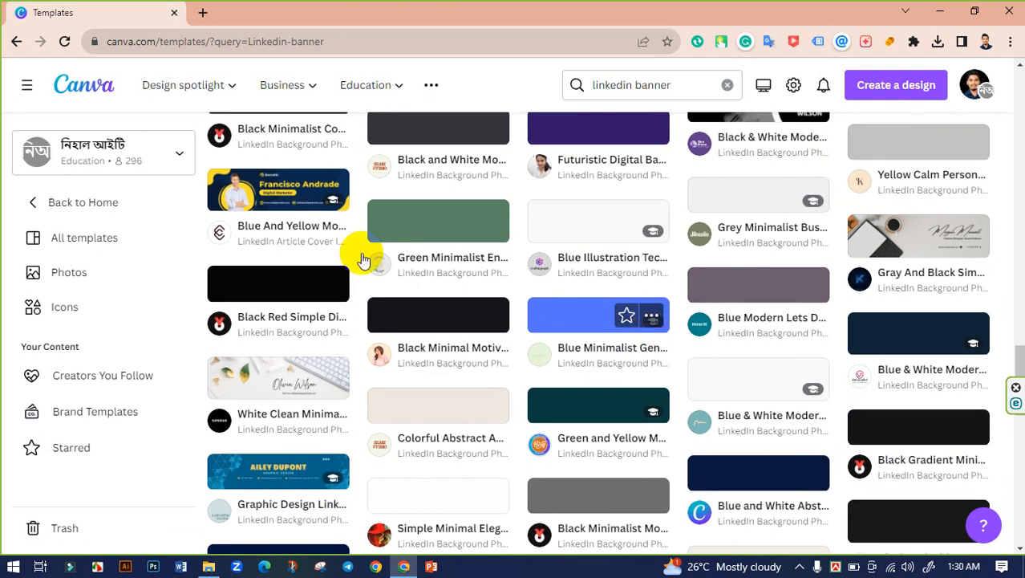
# Step: Preview the Blue And Yellow Modern Digital Marketer template and start a design from it
pyautogui.click(274, 187)
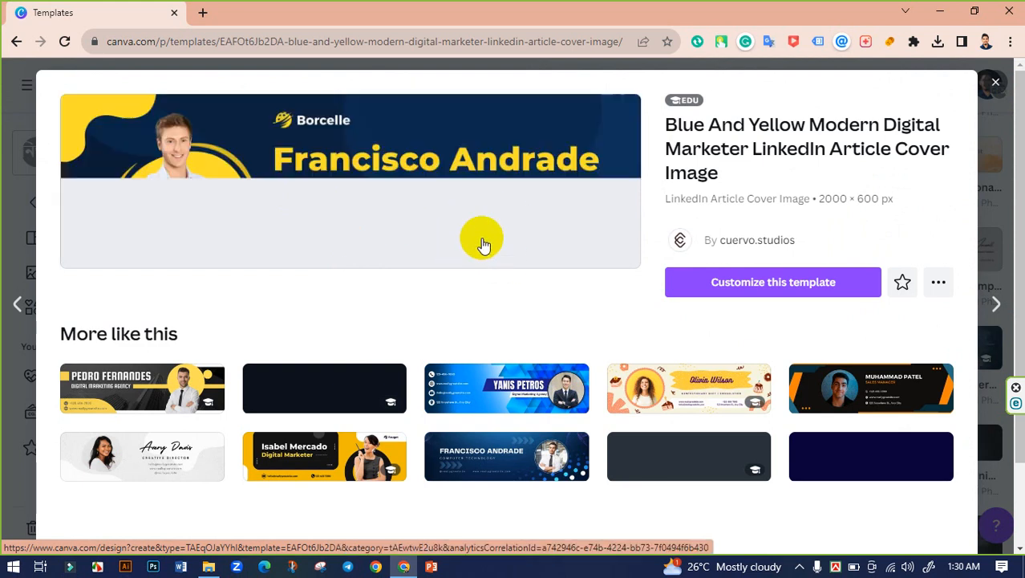
pyautogui.click(770, 284)
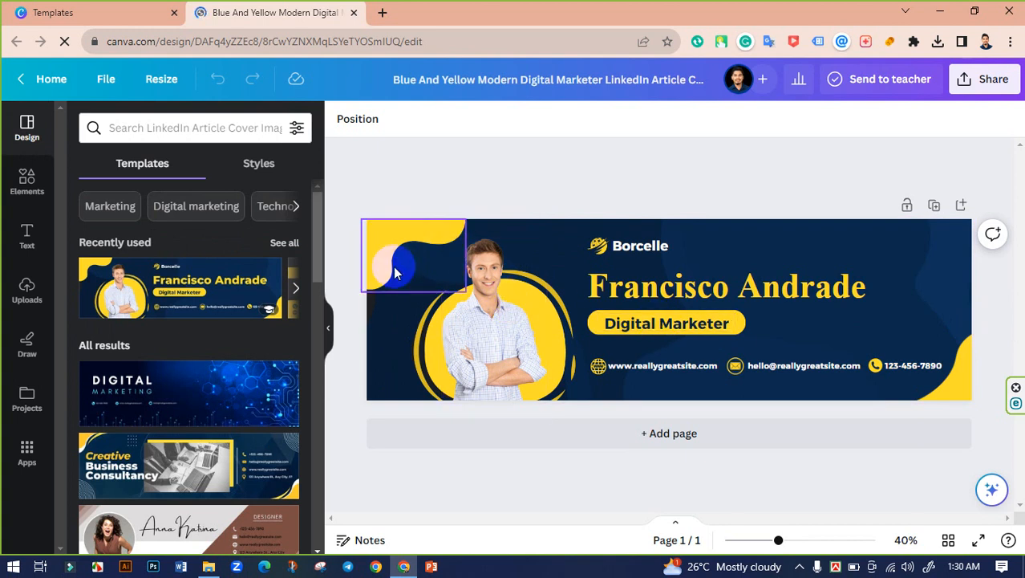
# Step: Move the portrait and its yellow circle to the banner's right end
pyautogui.moveTo(389, 316); pyautogui.dragTo(858, 343)
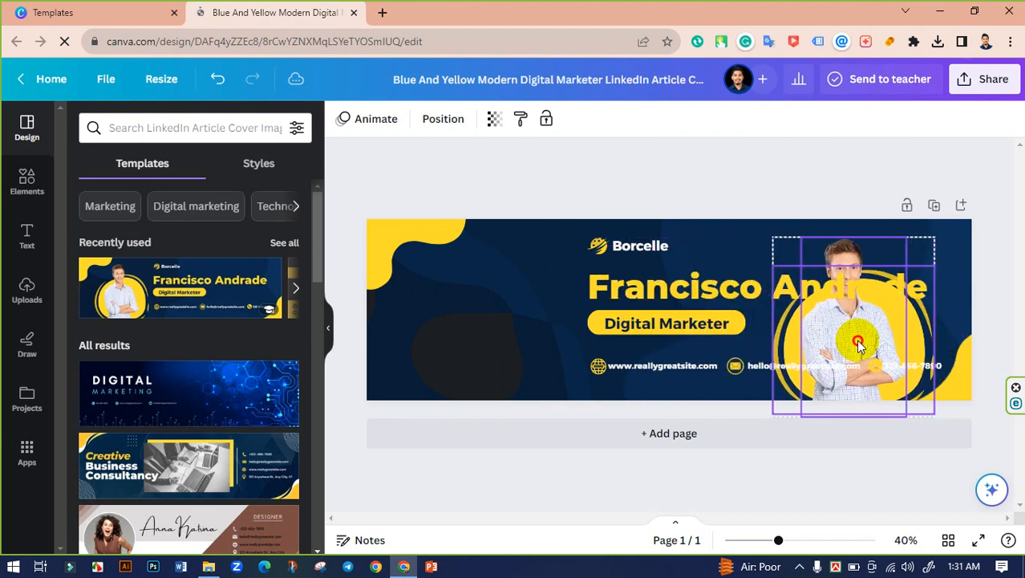
pyautogui.click(481, 279)
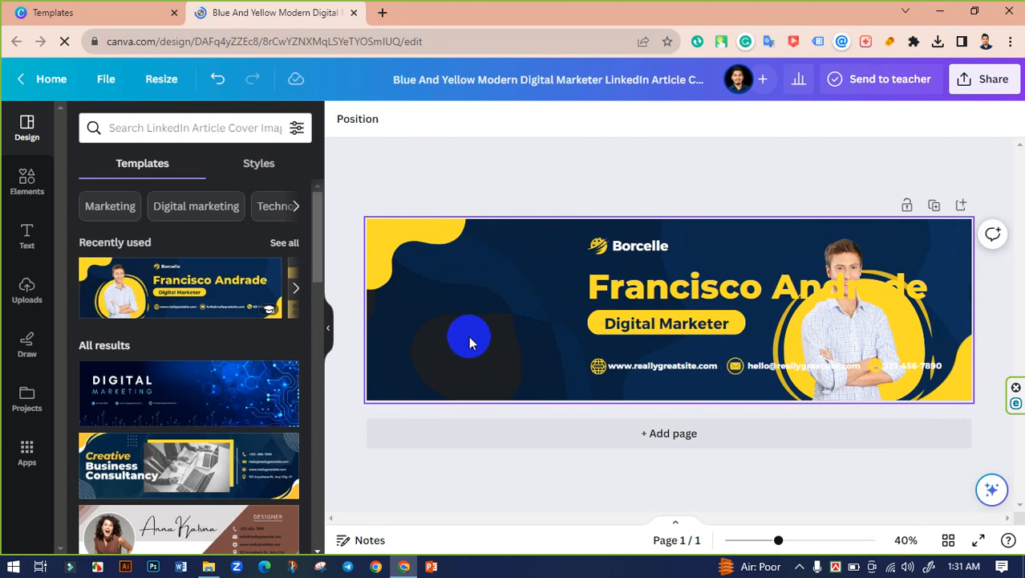
pyautogui.click(470, 337)
pyautogui.click(469, 239)
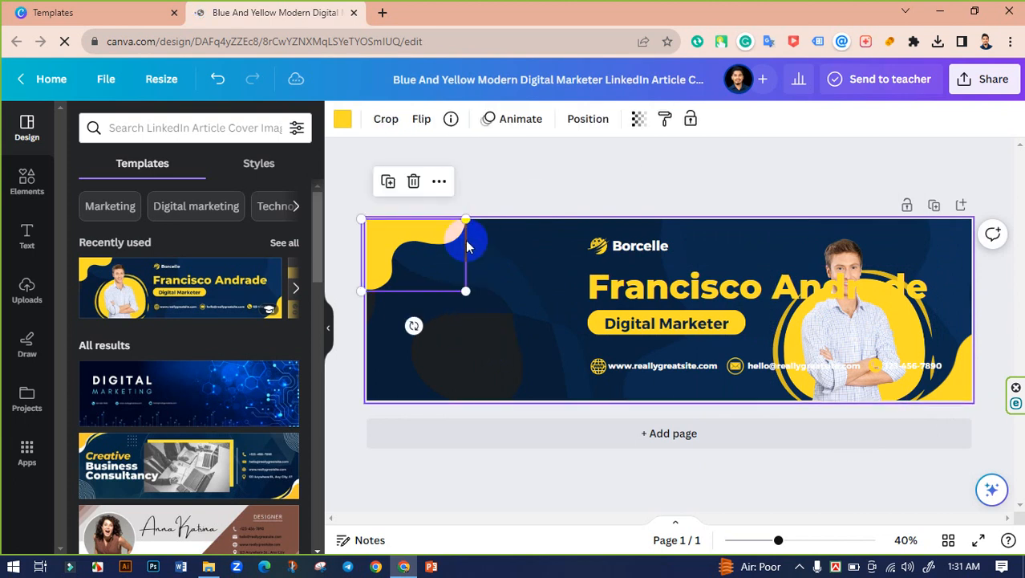
pyautogui.moveTo(469, 239); pyautogui.dragTo(499, 351)
pyautogui.hotkey('ctrl', 'z')
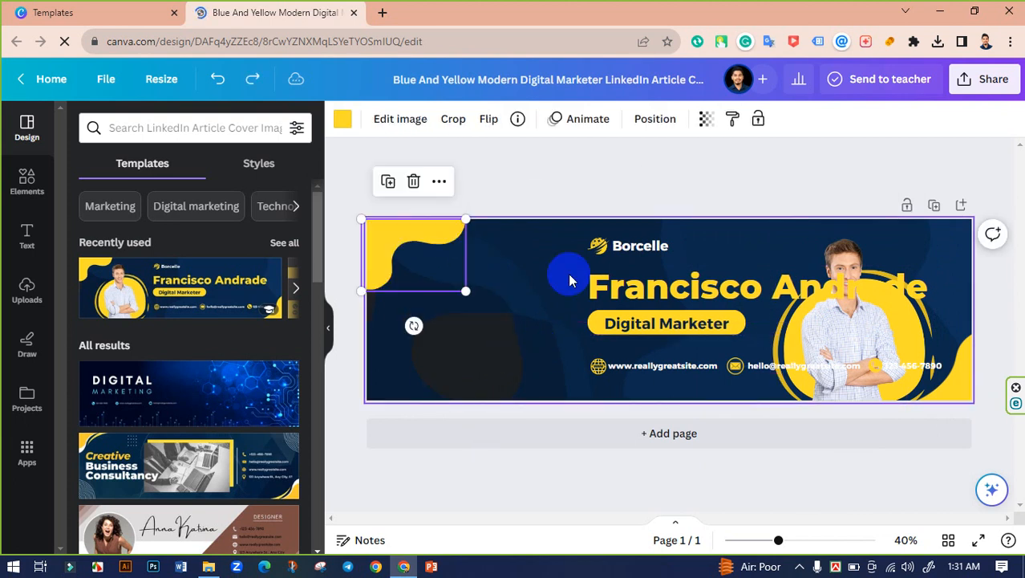
pyautogui.click(559, 236)
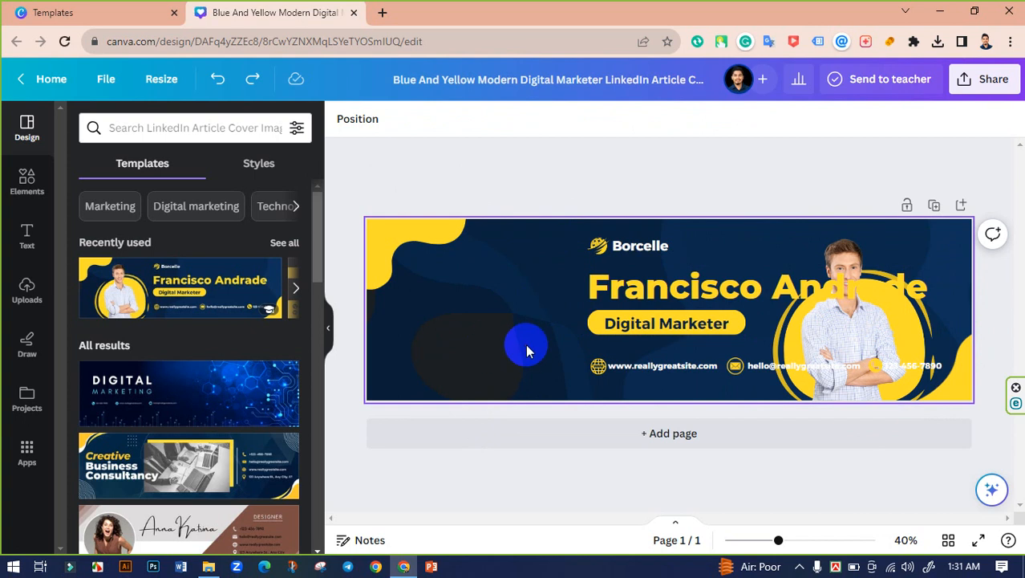
# Step: Reposition the dark background image within its frame by cropping
pyautogui.click(436, 340)
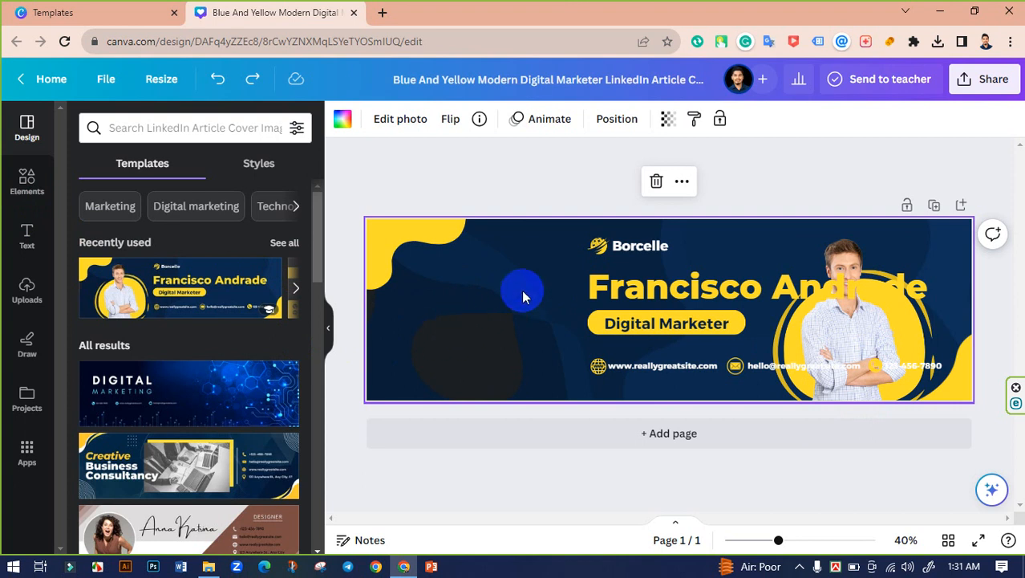
pyautogui.doubleClick(508, 270)
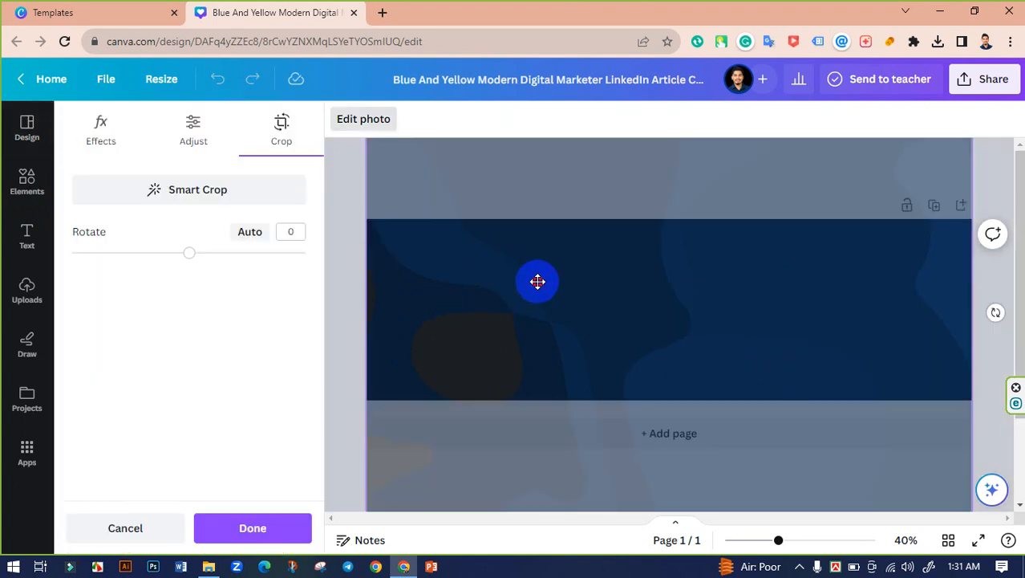
pyautogui.moveTo(536, 281); pyautogui.dragTo(465, 413)
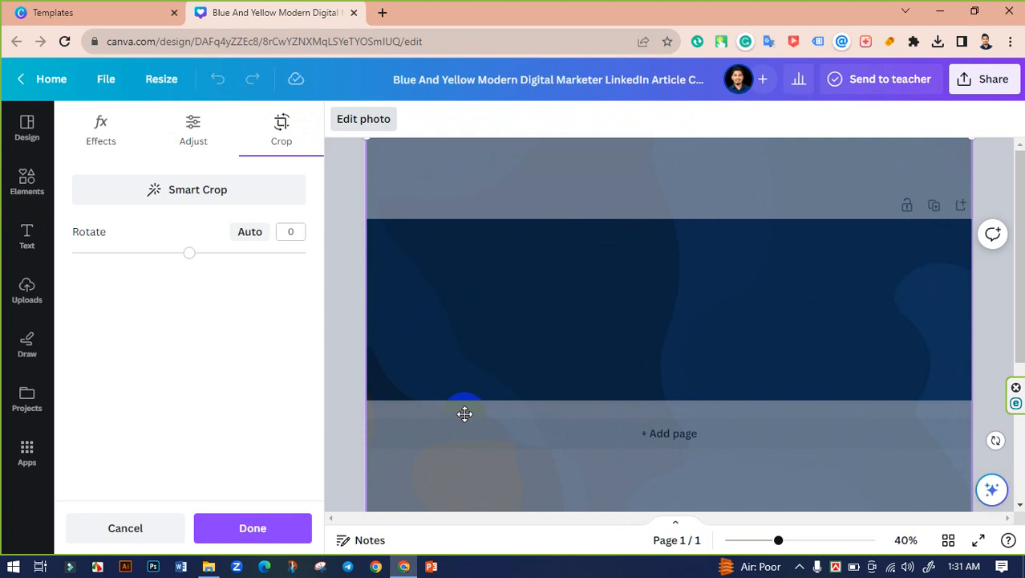
pyautogui.click(342, 287)
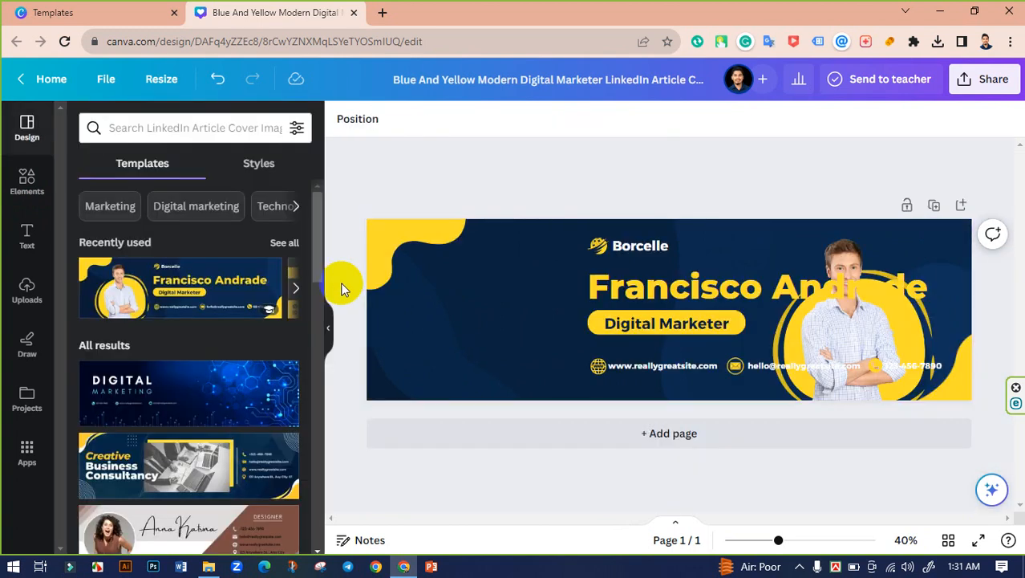
# Step: Move the logo, name, title and website block left across the banner
pyautogui.click(589, 251)
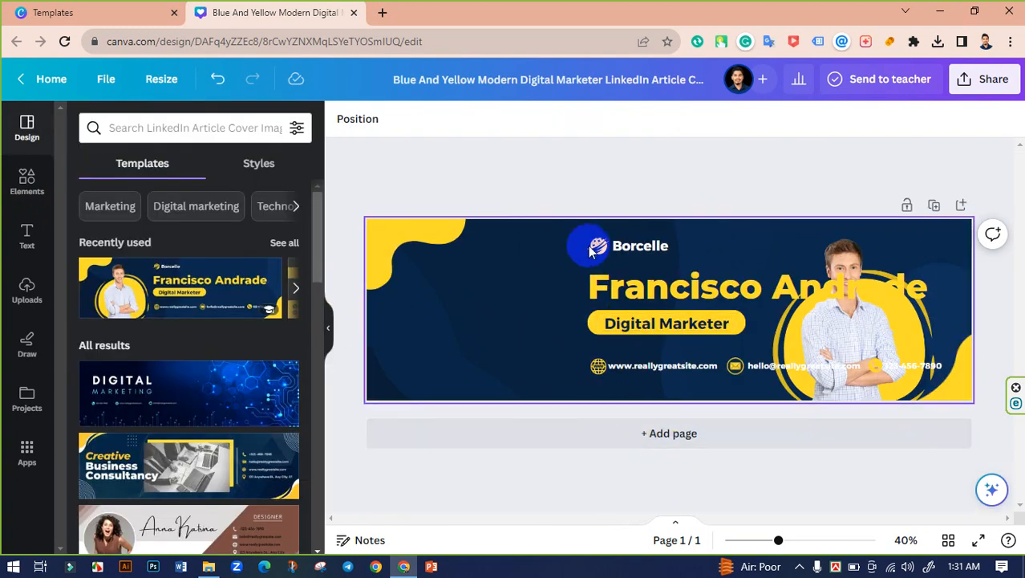
pyautogui.moveTo(572, 230); pyautogui.dragTo(683, 380)
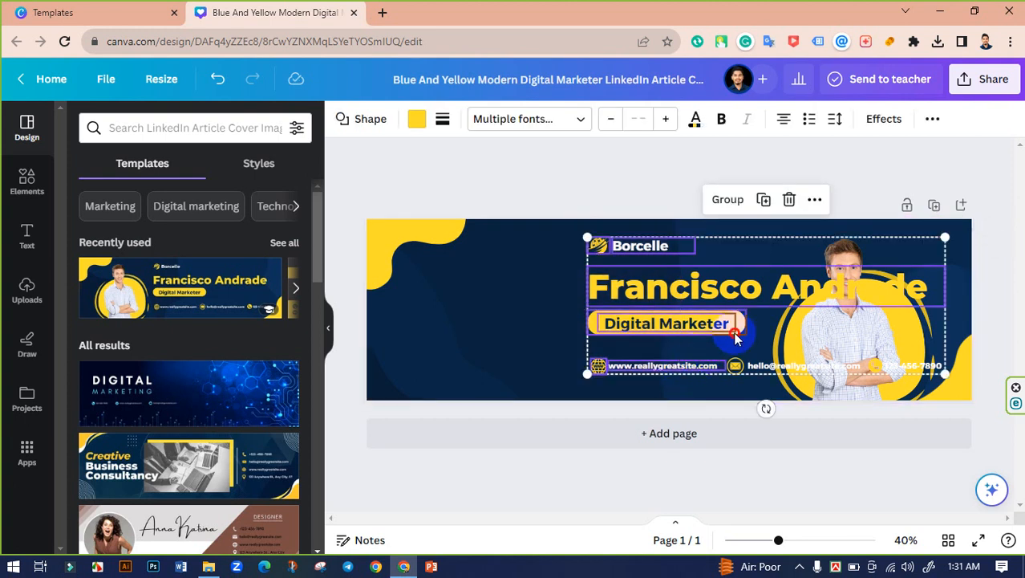
pyautogui.moveTo(733, 331); pyautogui.dragTo(643, 338)
pyautogui.click(722, 353)
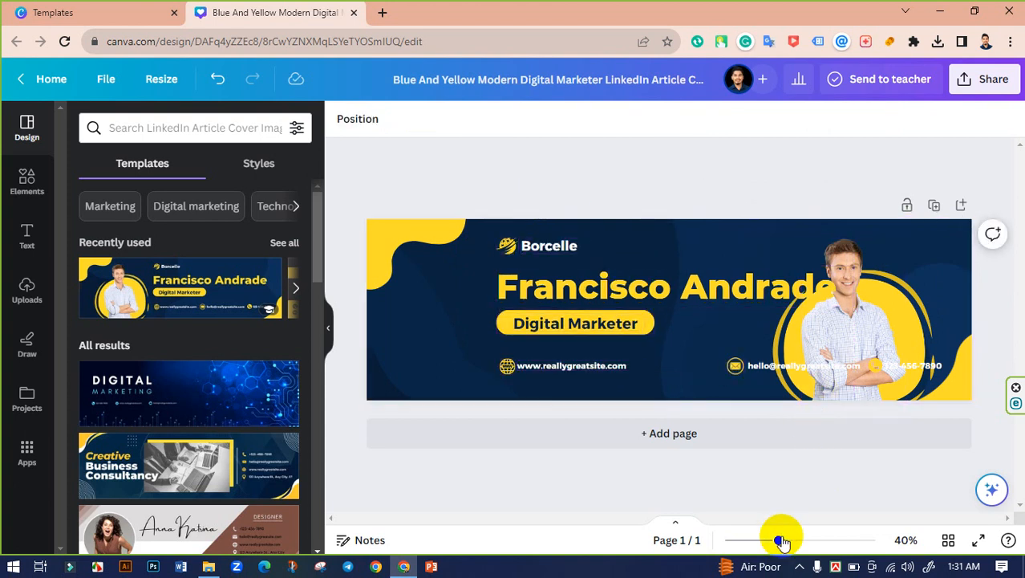
# Step: Shift the email and phone contact row to the left
pyautogui.moveTo(782, 542); pyautogui.dragTo(959, 514)
pyautogui.click(880, 434)
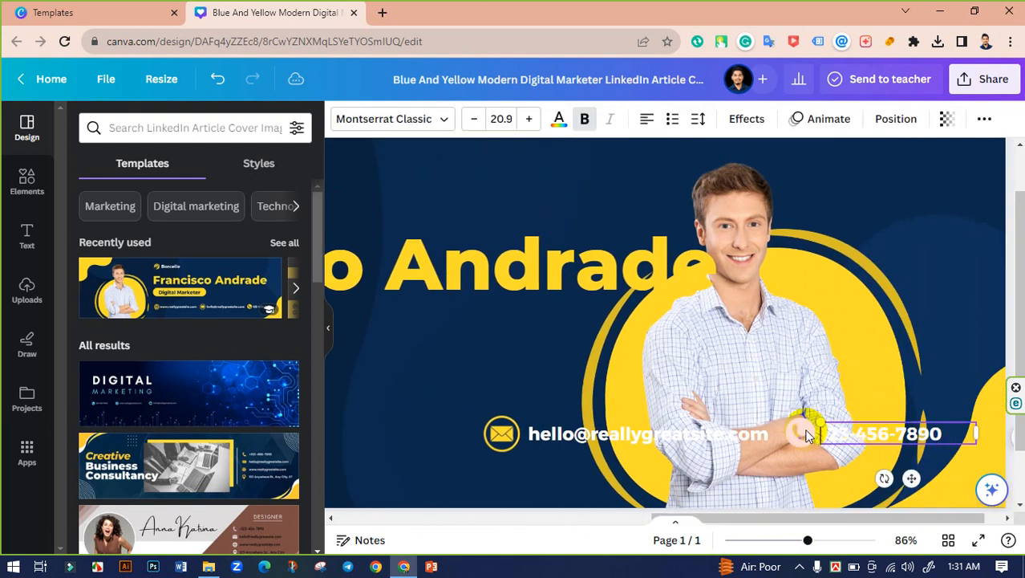
pyautogui.keyDown('shift'); pyautogui.click(800, 434); pyautogui.keyUp('shift')
pyautogui.keyDown('shift'); pyautogui.click(706, 433); pyautogui.keyUp('shift')
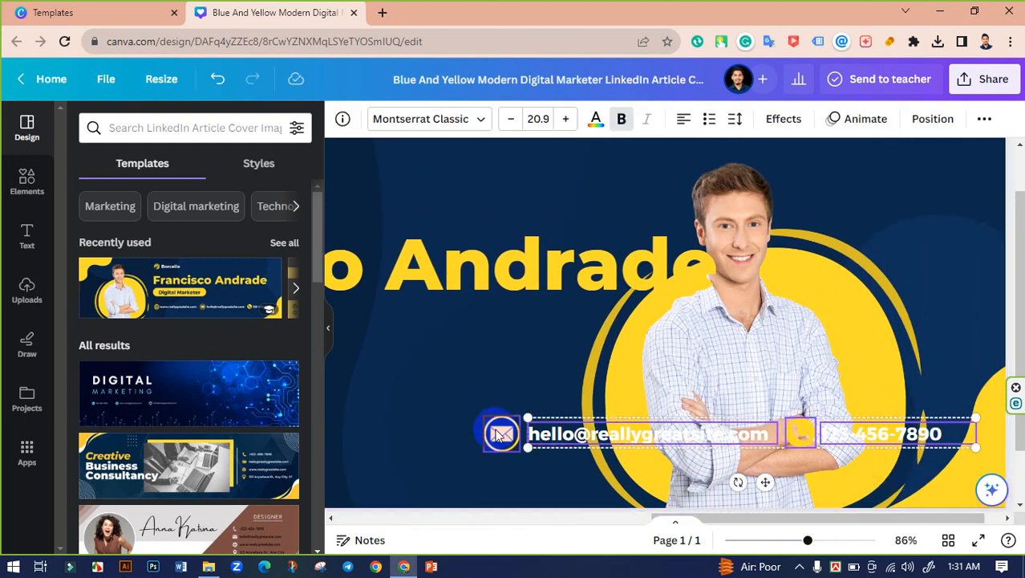
pyautogui.keyDown('shift'); pyautogui.click(501, 434); pyautogui.keyUp('shift')
pyautogui.moveTo(768, 523); pyautogui.dragTo(657, 522)
pyautogui.moveTo(733, 437); pyautogui.dragTo(539, 435)
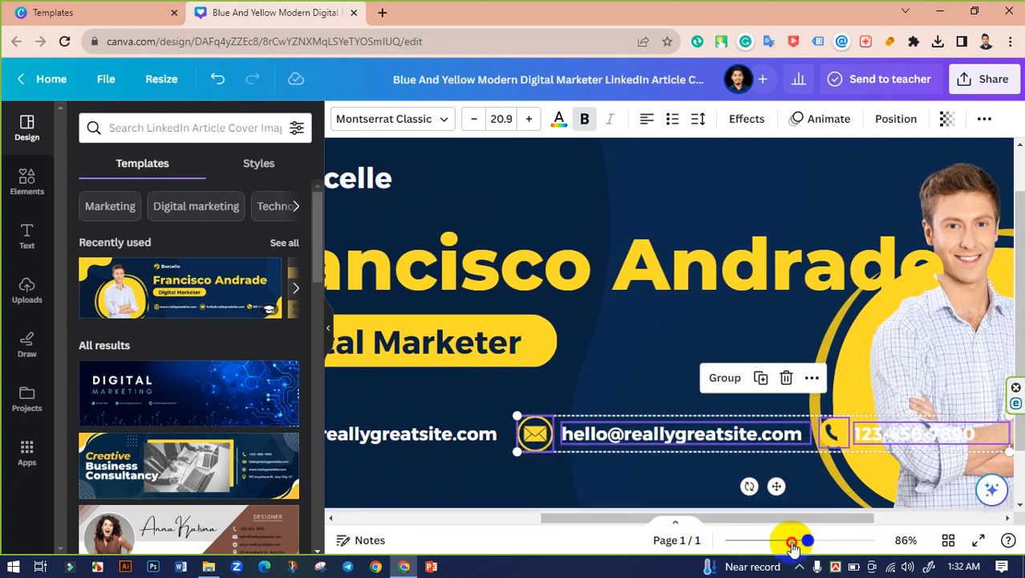
pyautogui.moveTo(792, 545); pyautogui.dragTo(789, 541)
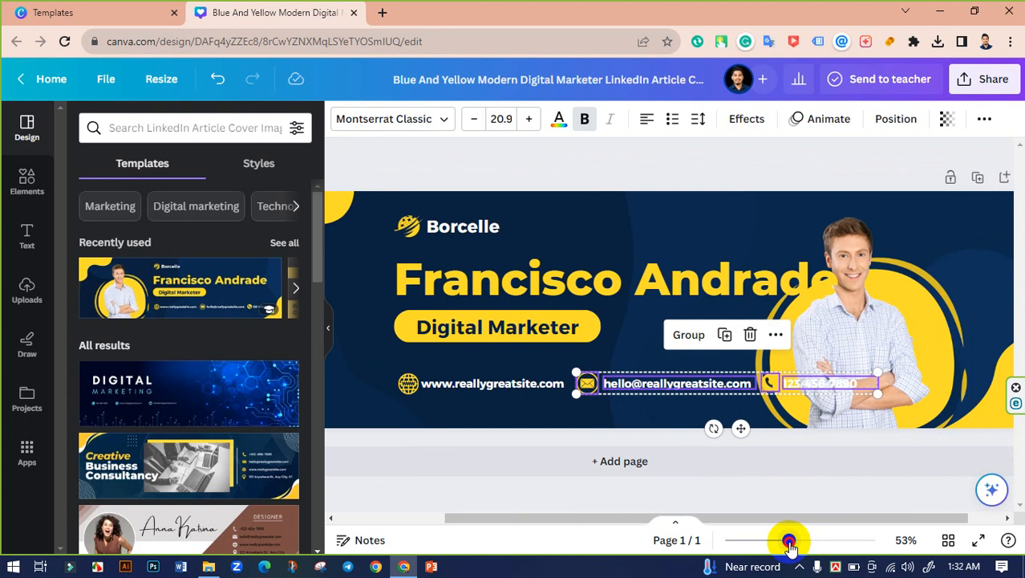
pyautogui.click(617, 493)
# Step: Place the phone icon and number on their own row beneath the email line
pyautogui.click(823, 386)
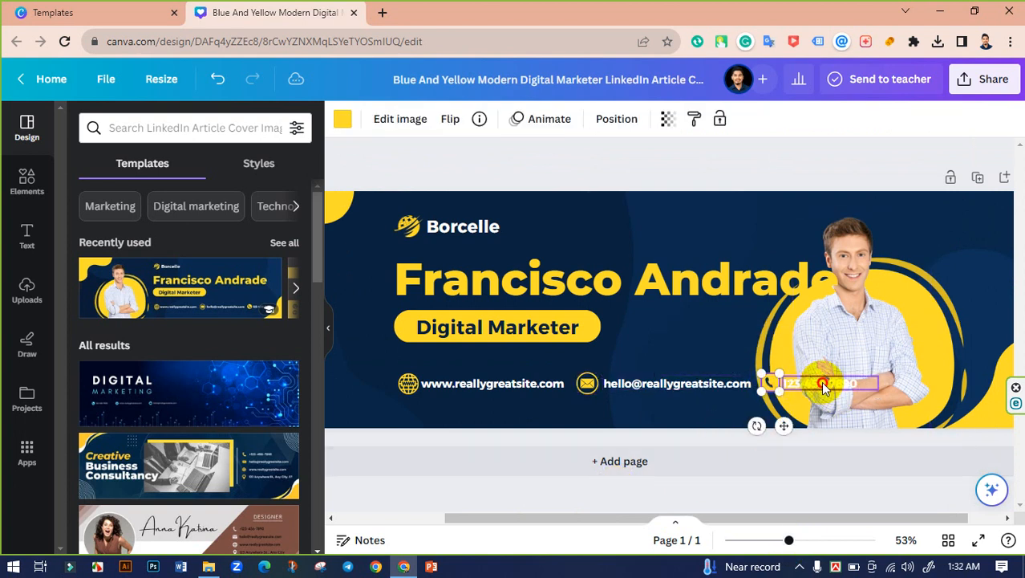
pyautogui.keyDown('shift'); pyautogui.click(824, 386); pyautogui.keyUp('shift')
pyautogui.moveTo(824, 386); pyautogui.dragTo(647, 408)
pyautogui.click(518, 485)
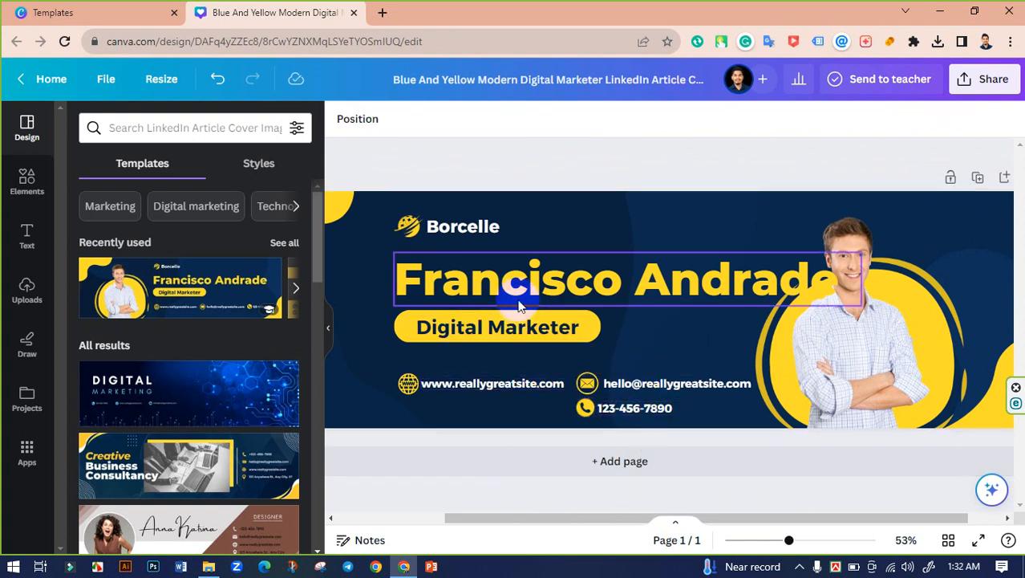
# Step: Delete the Borcelle logo text and select the name heading
pyautogui.click(450, 229)
pyautogui.press('Delete')
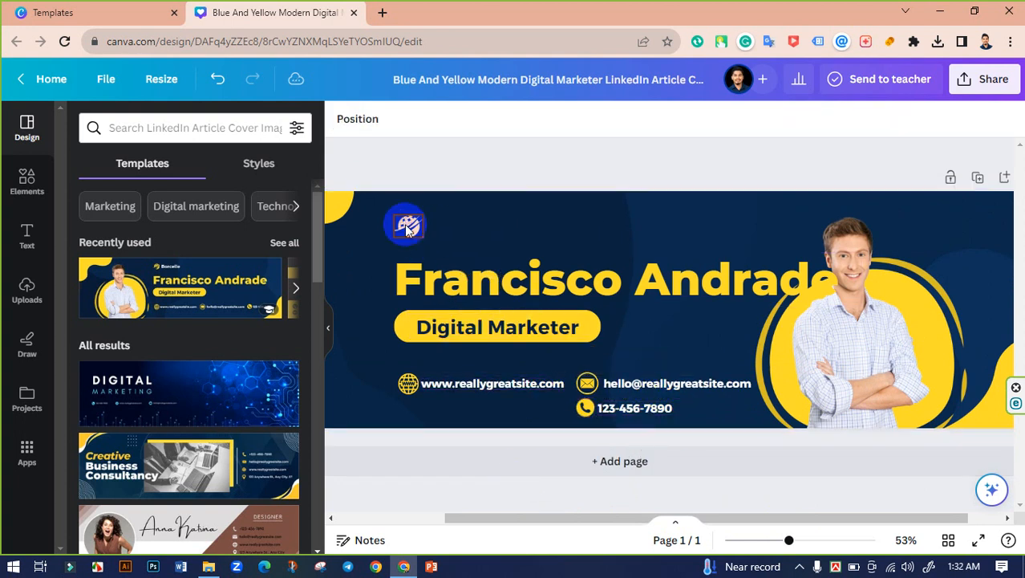
pyautogui.click(546, 290)
pyautogui.click(545, 275)
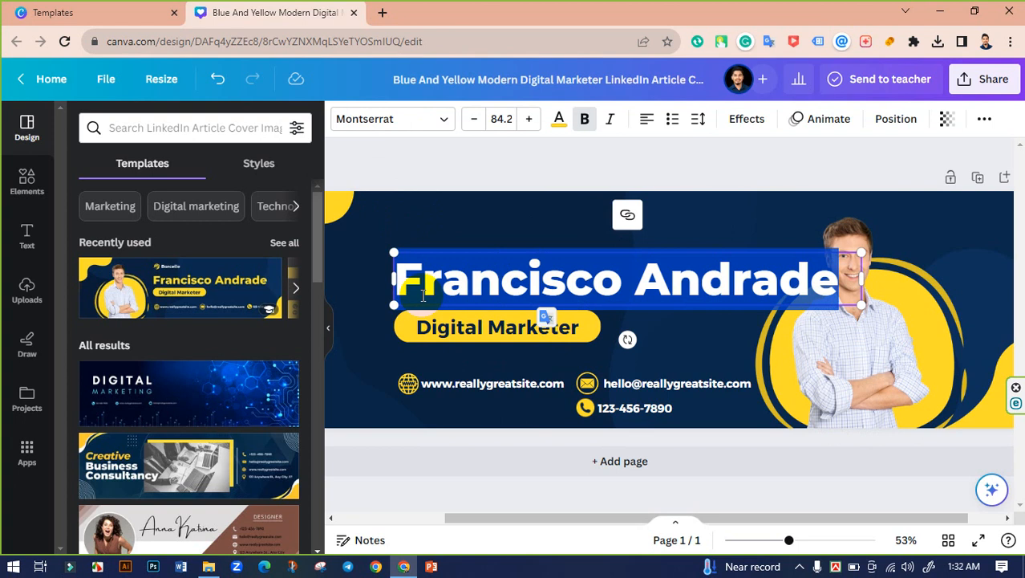
pyautogui.scroll(-4, 321, 321)
pyautogui.click(333, 329)
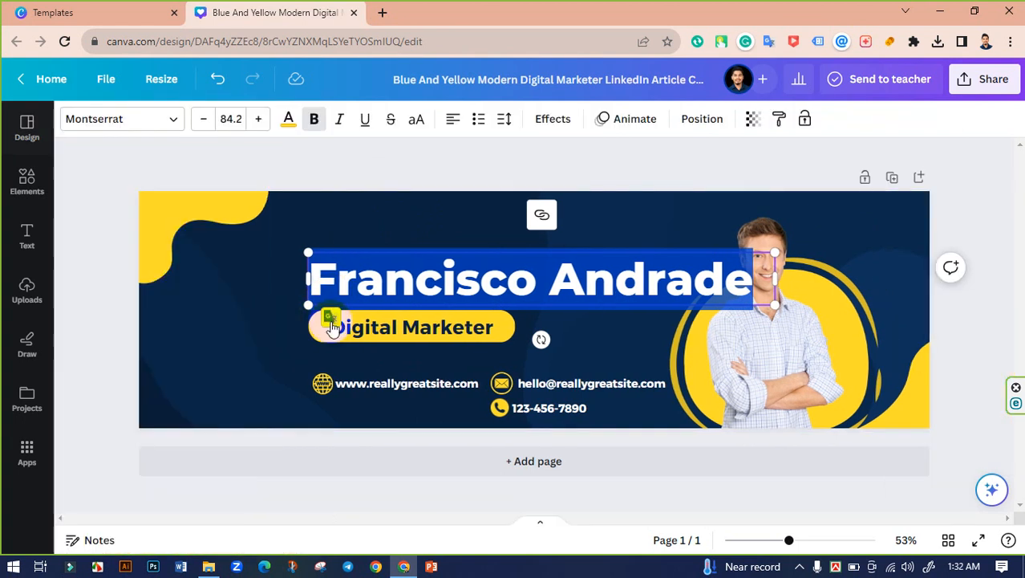
pyautogui.click(137, 285)
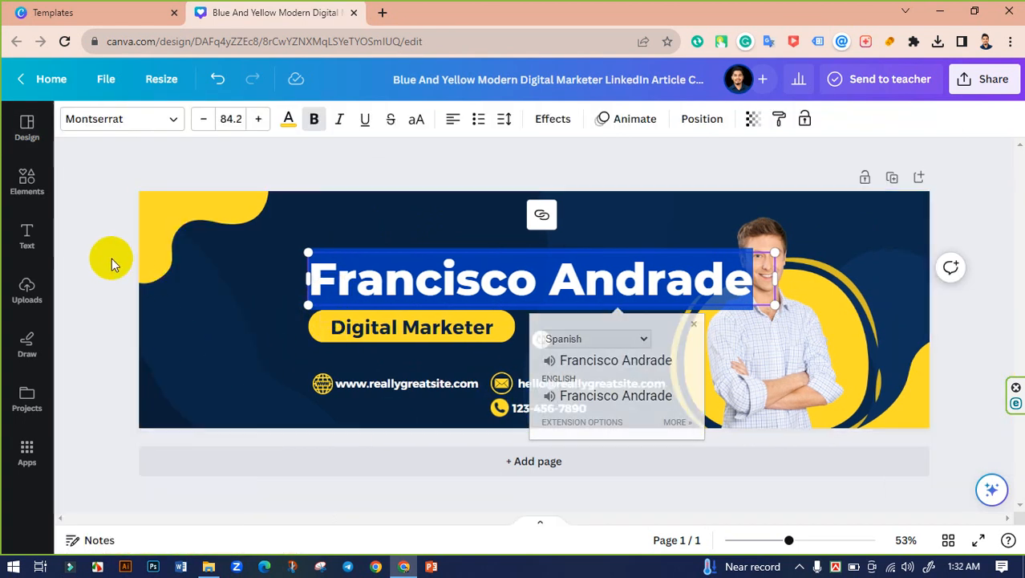
# Step: Right-align the name heading and move its text box left
pyautogui.doubleClick(428, 296)
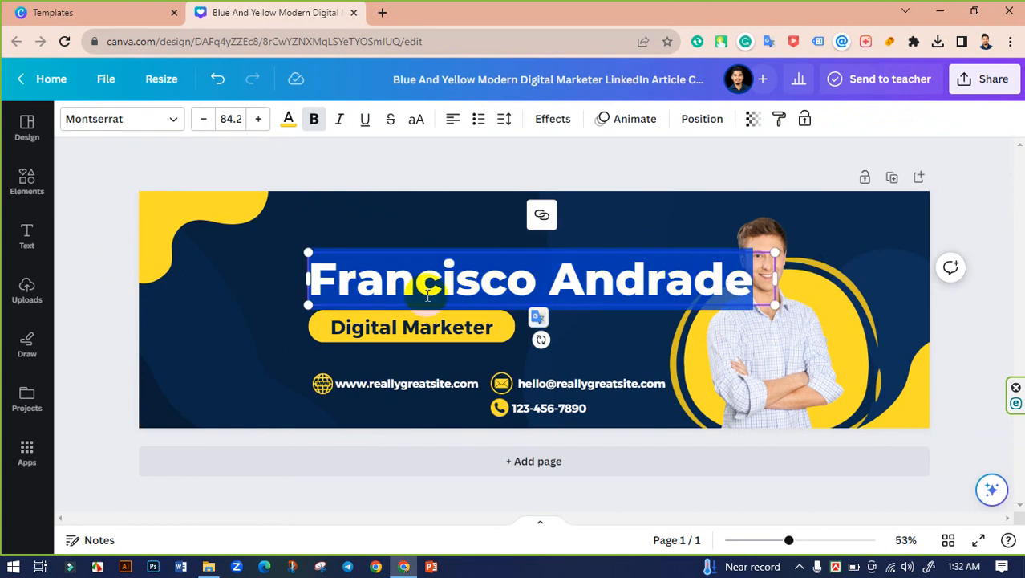
pyautogui.click(452, 122)
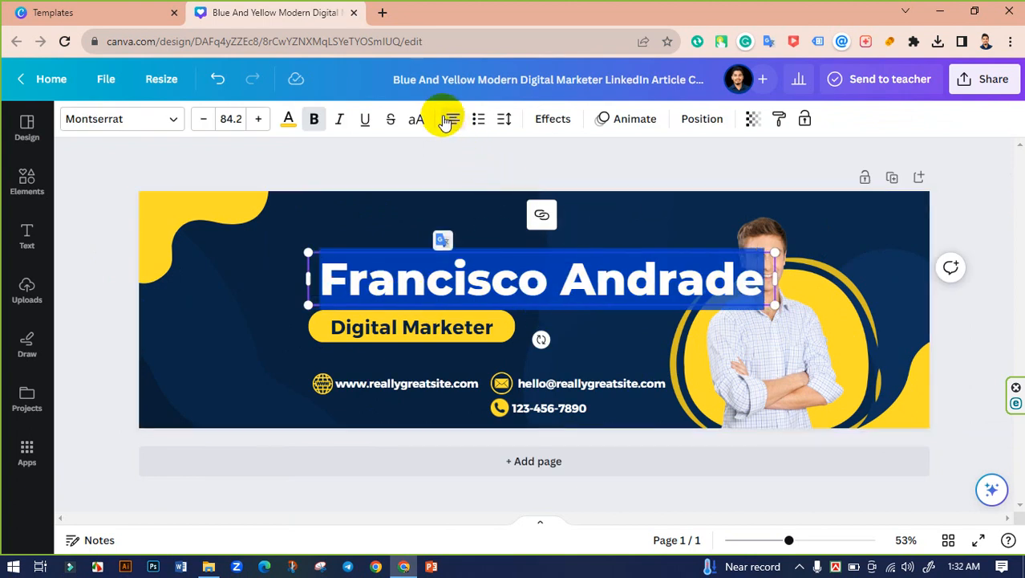
pyautogui.click(453, 122)
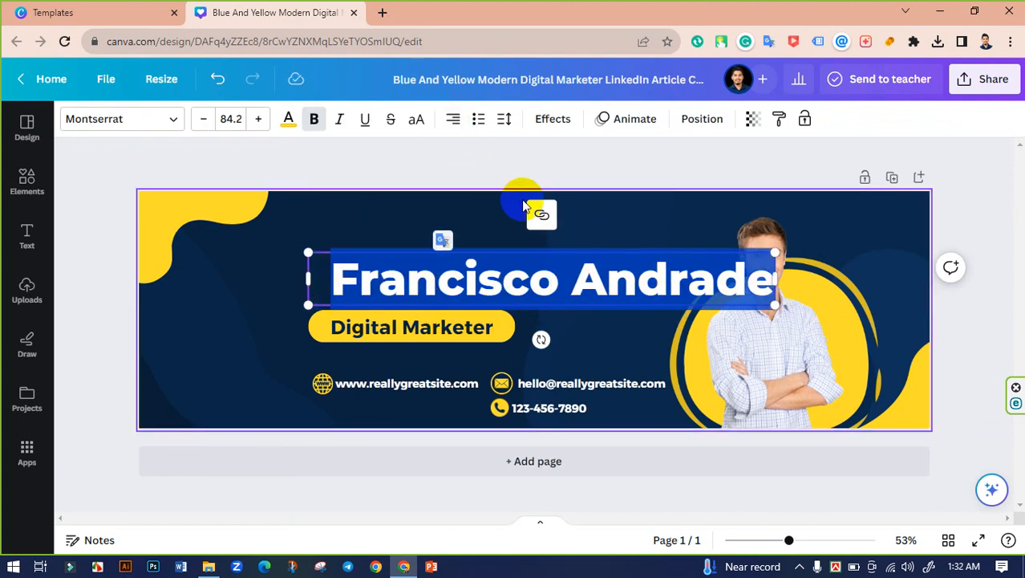
pyautogui.moveTo(682, 283); pyautogui.dragTo(653, 284)
# Step: Tighten the name heading's letter spacing to -42
pyautogui.click(504, 119)
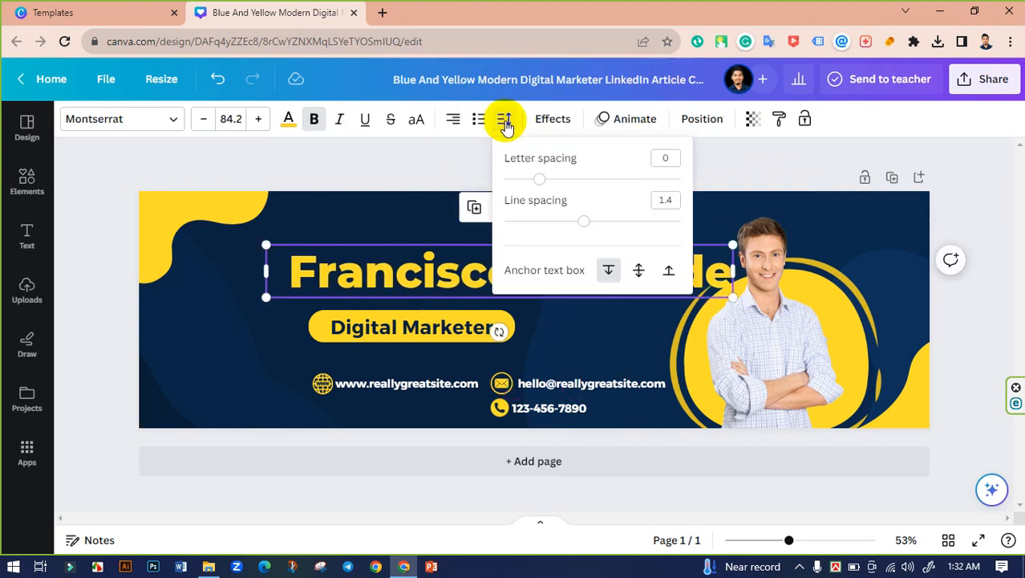
pyautogui.click(552, 179)
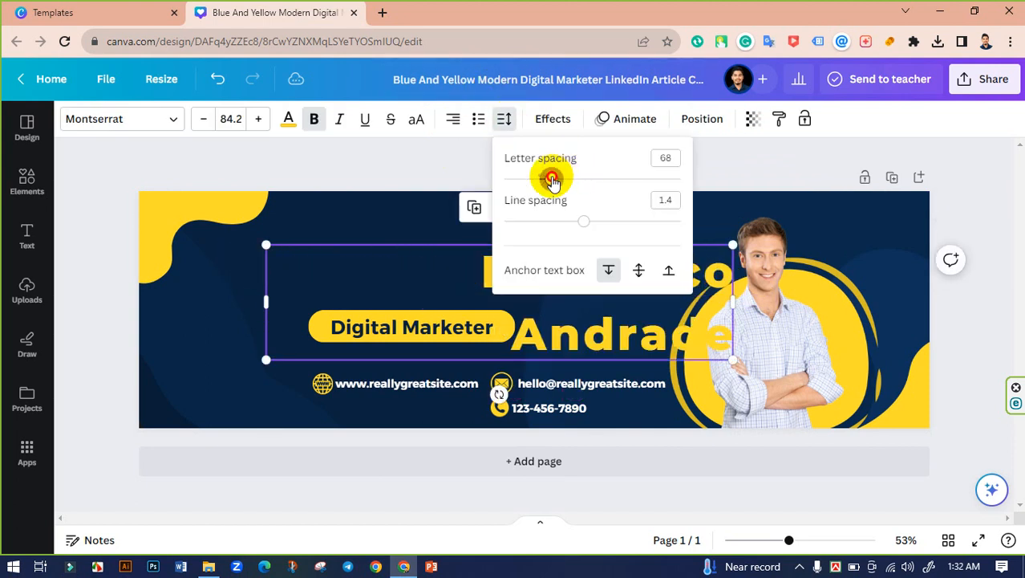
pyautogui.moveTo(546, 181)
pyautogui.mouseDown()
pyautogui.moveTo(517, 179)
pyautogui.moveTo(534, 183)
pyautogui.mouseUp()
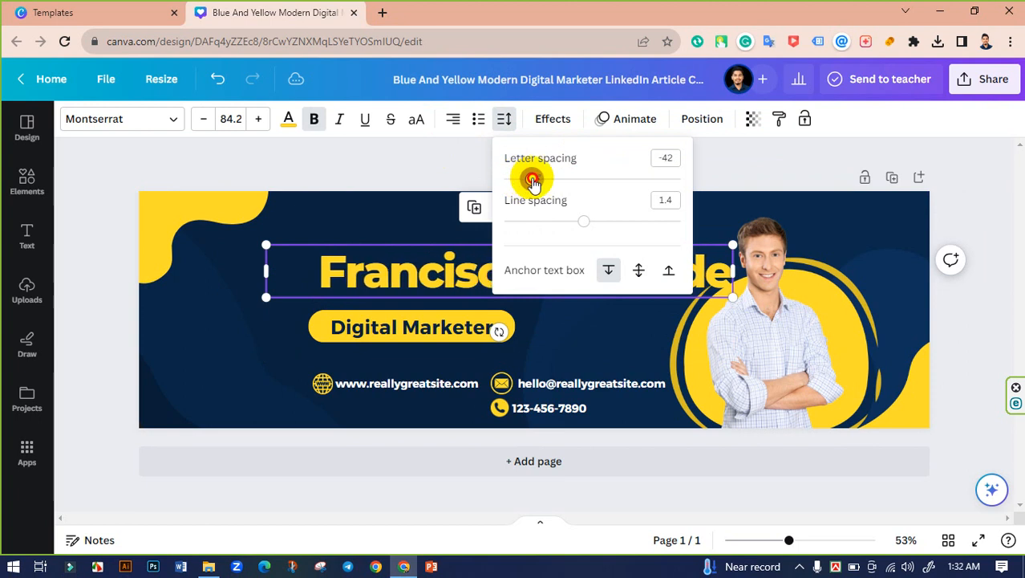
pyautogui.click(474, 173)
pyautogui.click(545, 237)
# Step: Switch the name heading's font to Anek Bangla from the uploaded fonts
pyautogui.click(605, 273)
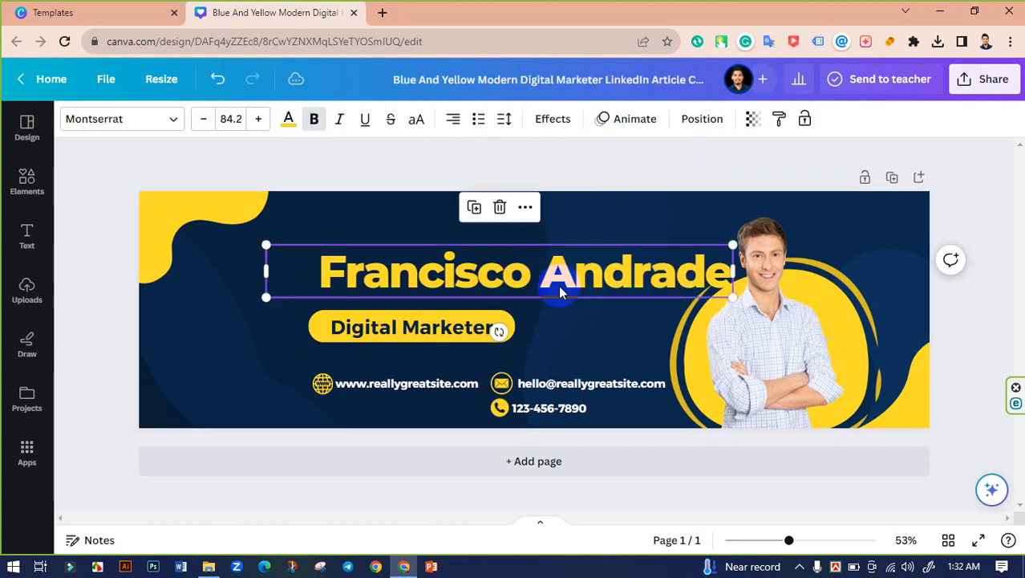
pyautogui.click(141, 130)
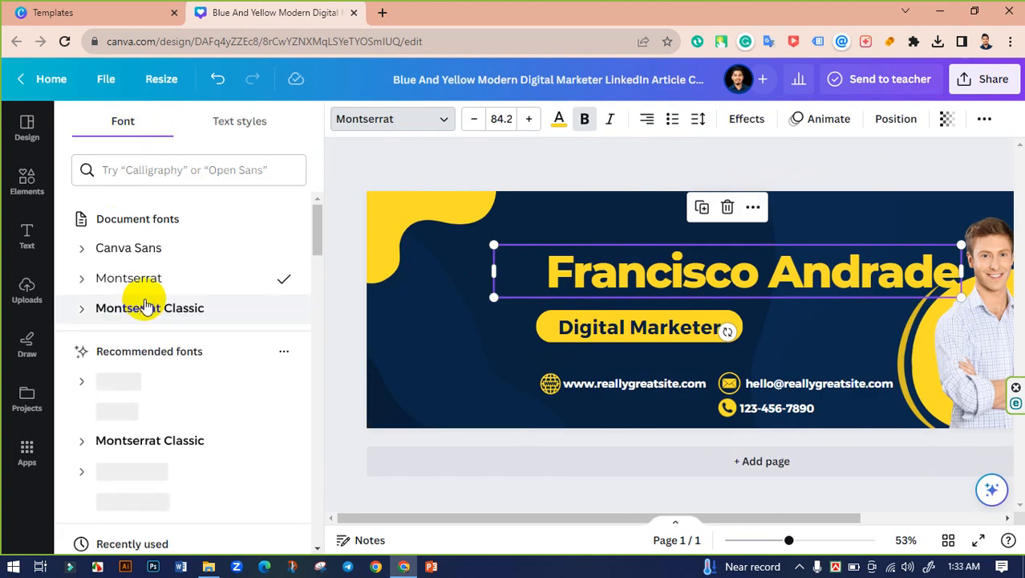
pyautogui.scroll(-2, 202, 301)
pyautogui.scroll(-2, 197, 309)
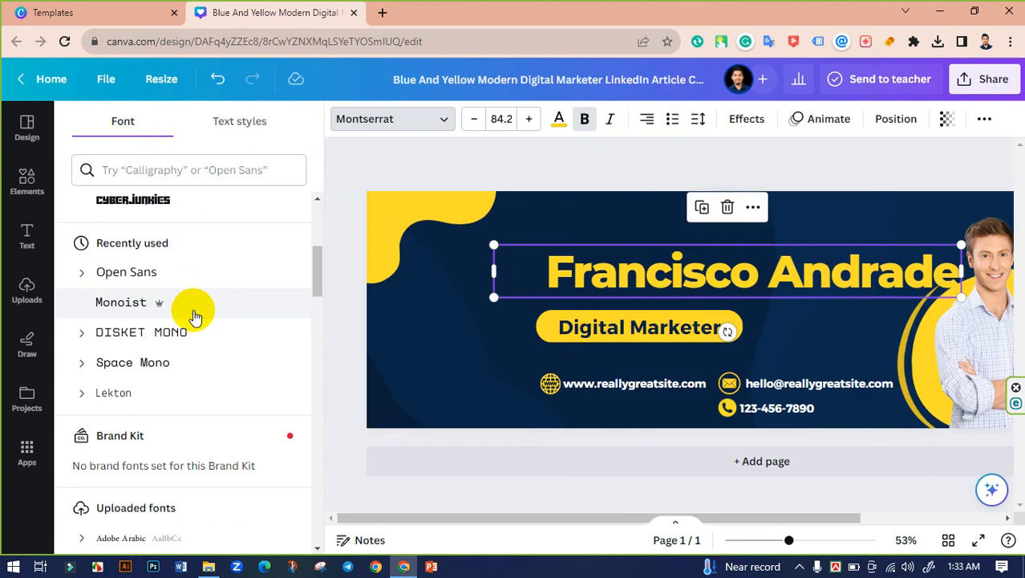
pyautogui.scroll(-1, 172, 327)
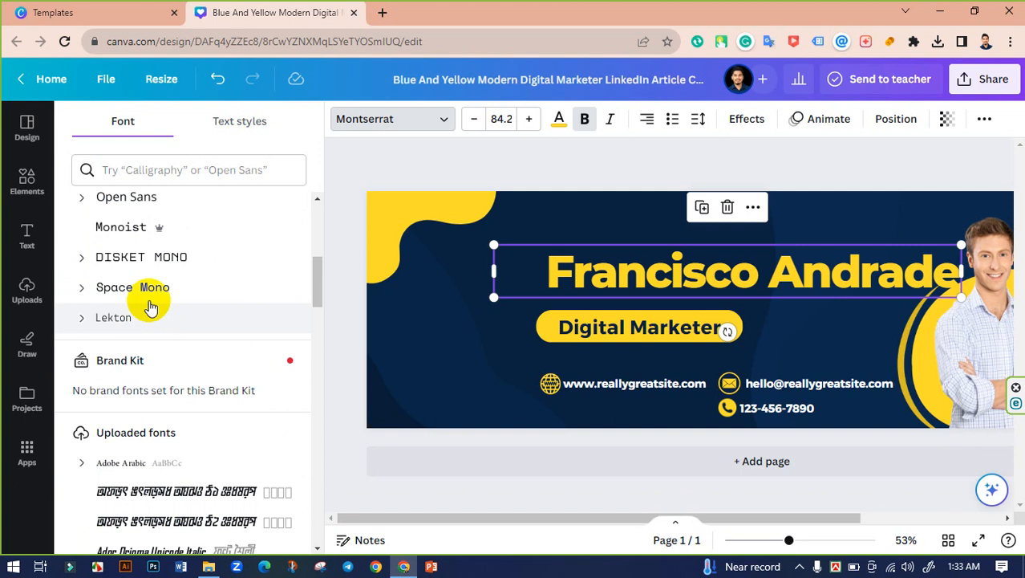
pyautogui.scroll(-6, 160, 329)
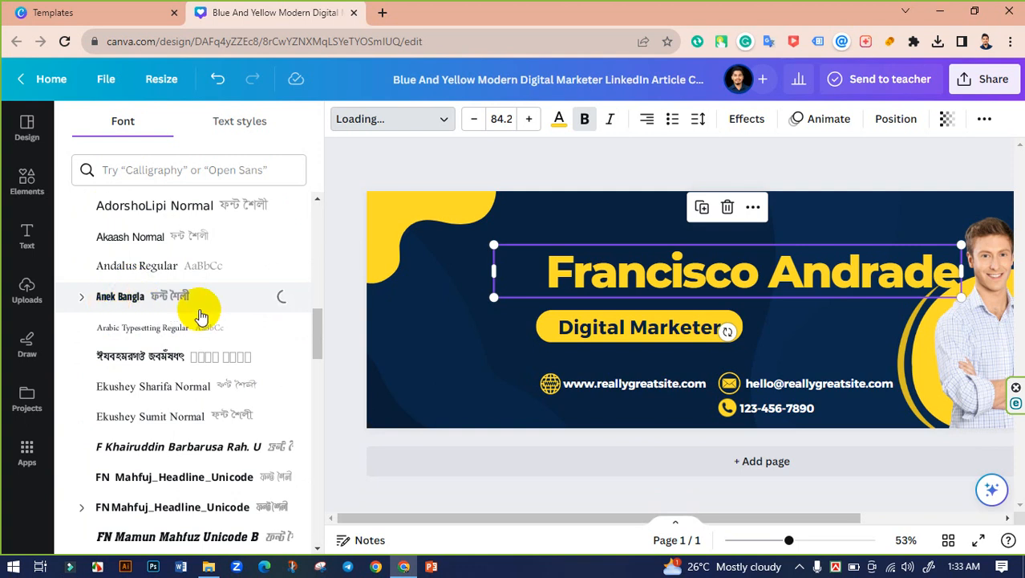
pyautogui.scroll(-2, 200, 313)
pyautogui.scroll(-2, 200, 314)
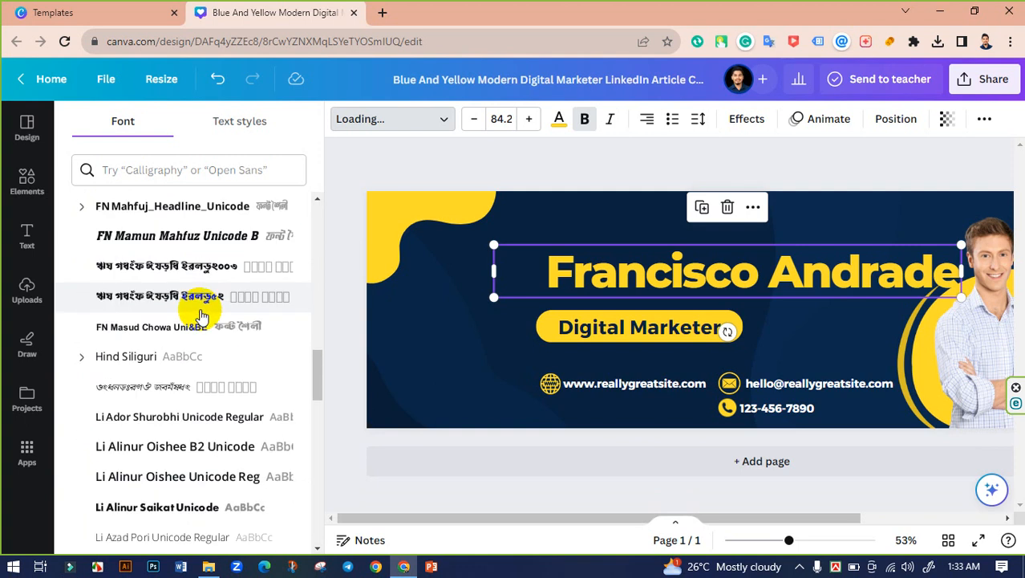
pyautogui.scroll(-1, 201, 313)
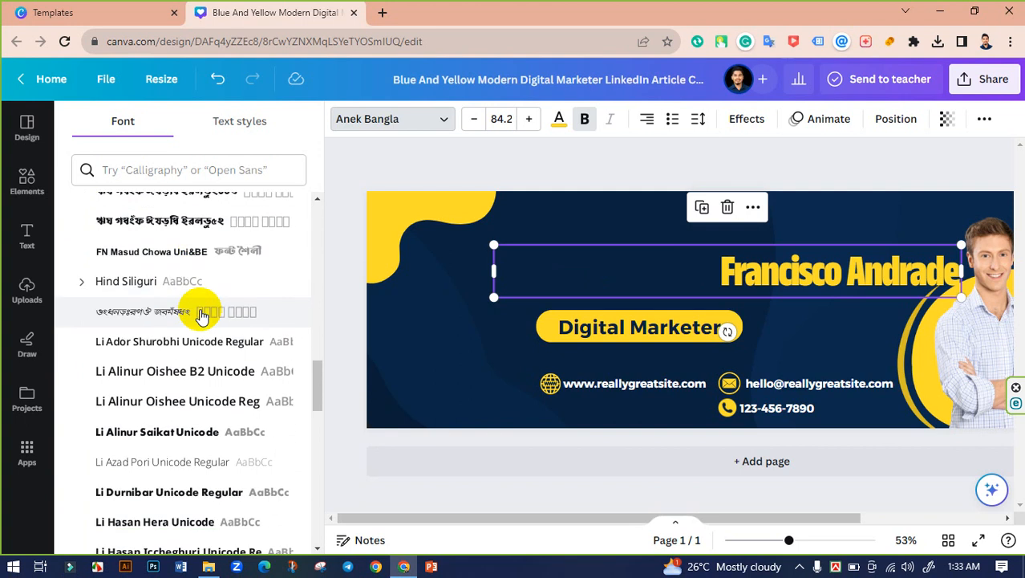
# Step: Loosen the heading's letter spacing to -25
pyautogui.click(698, 118)
pyautogui.moveTo(728, 186); pyautogui.dragTo(738, 187)
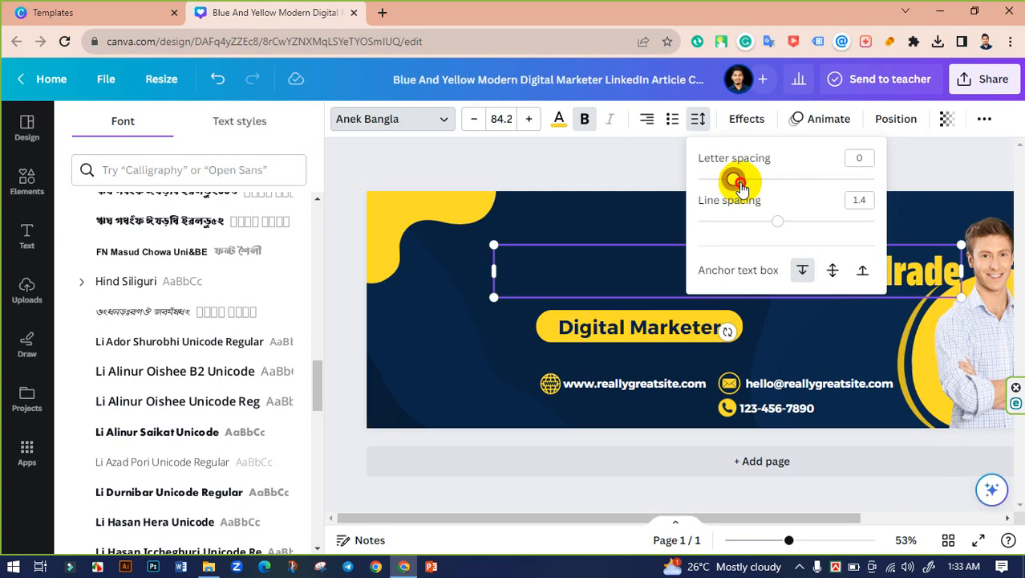
pyautogui.click(630, 167)
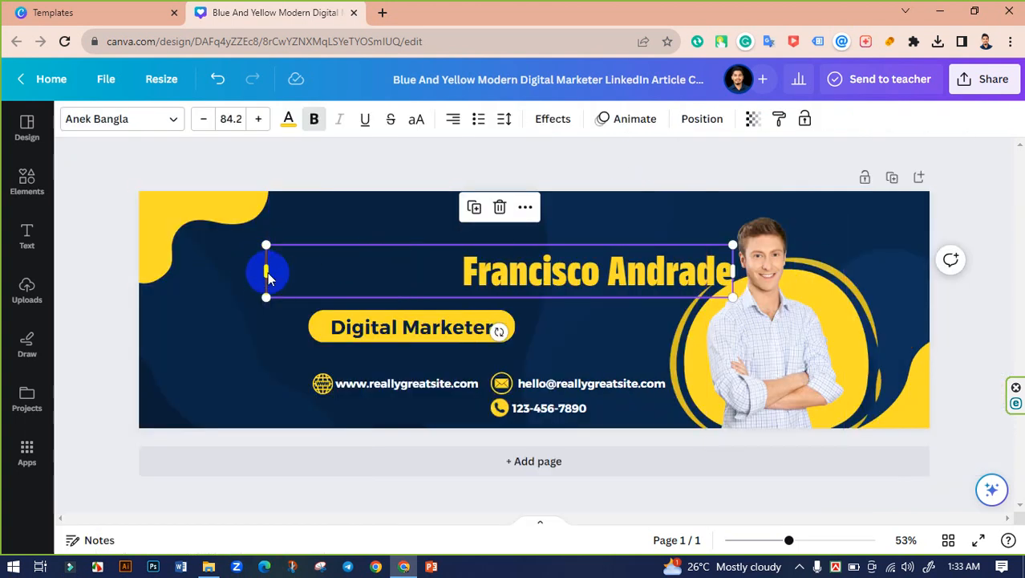
# Step: Replace the heading text with 'Expert Web Designer' and fit its box
pyautogui.moveTo(264, 274); pyautogui.dragTo(435, 273)
pyautogui.click(575, 274)
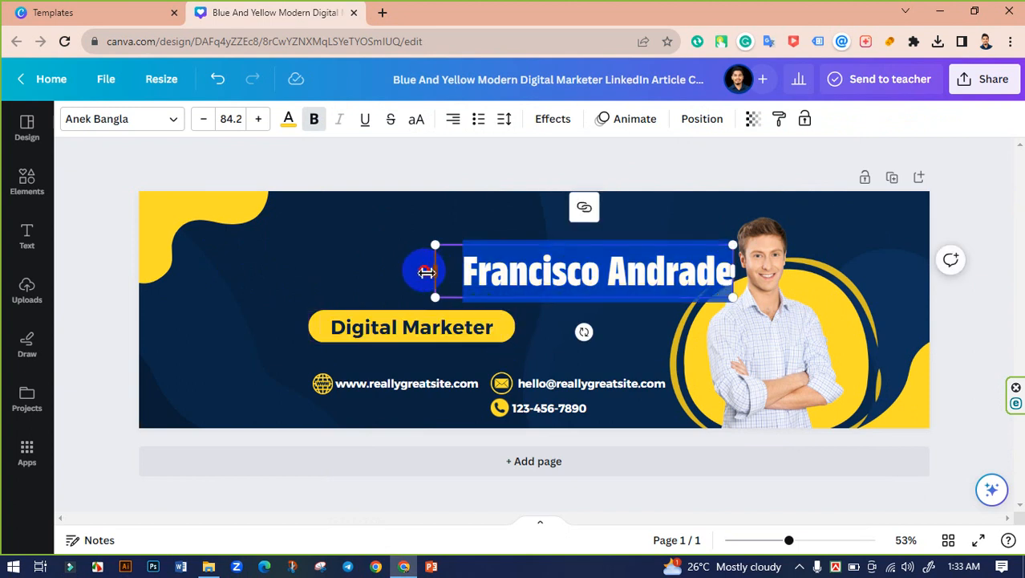
pyautogui.moveTo(426, 273); pyautogui.dragTo(381, 271)
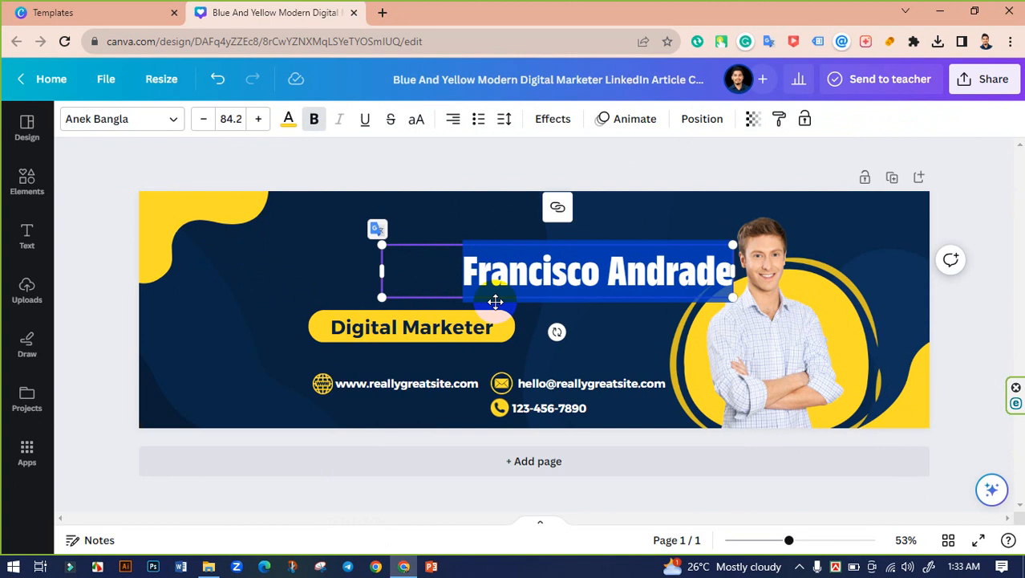
pyautogui.write('E')
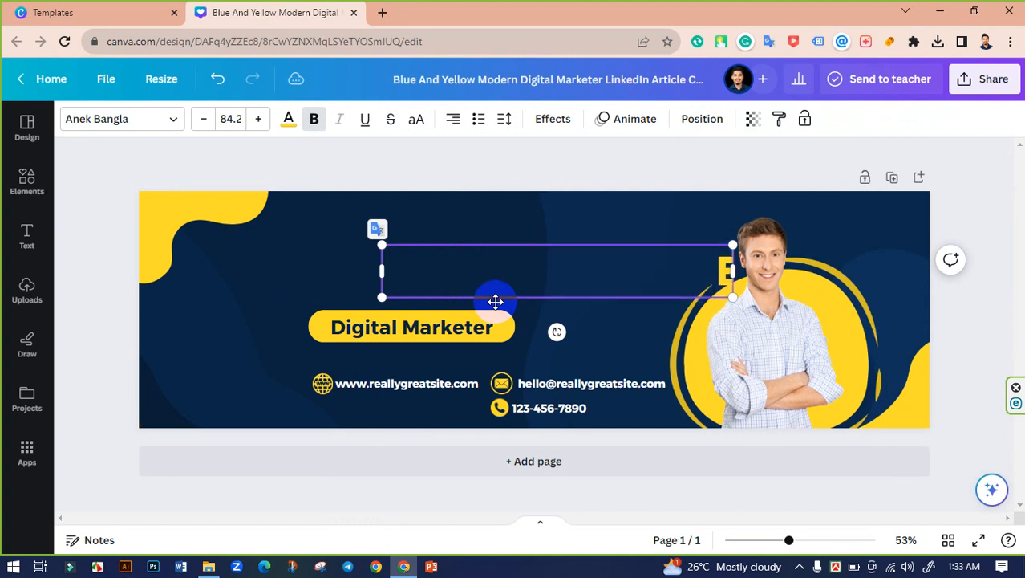
pyautogui.write('xpert')
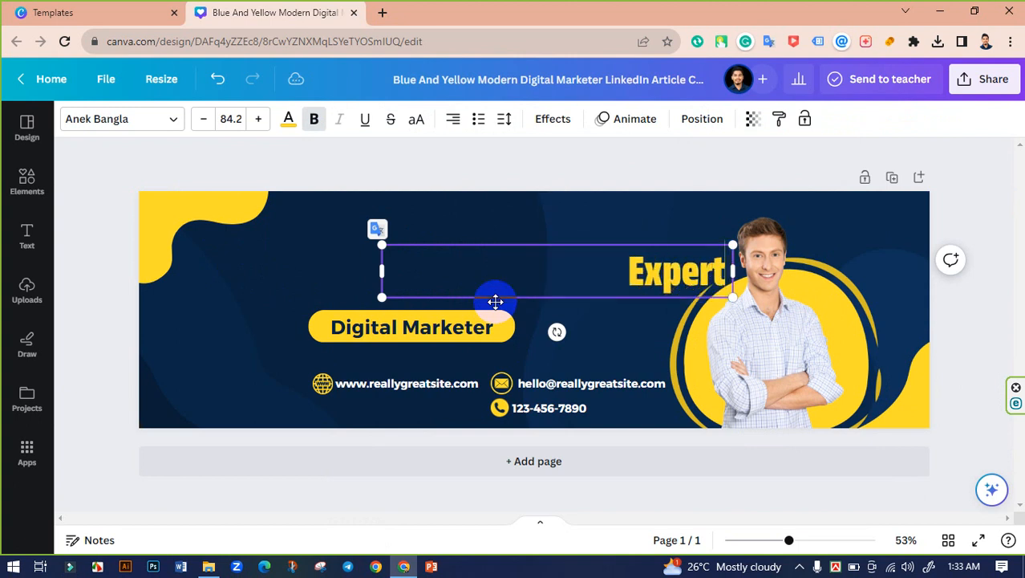
pyautogui.write(' Web')
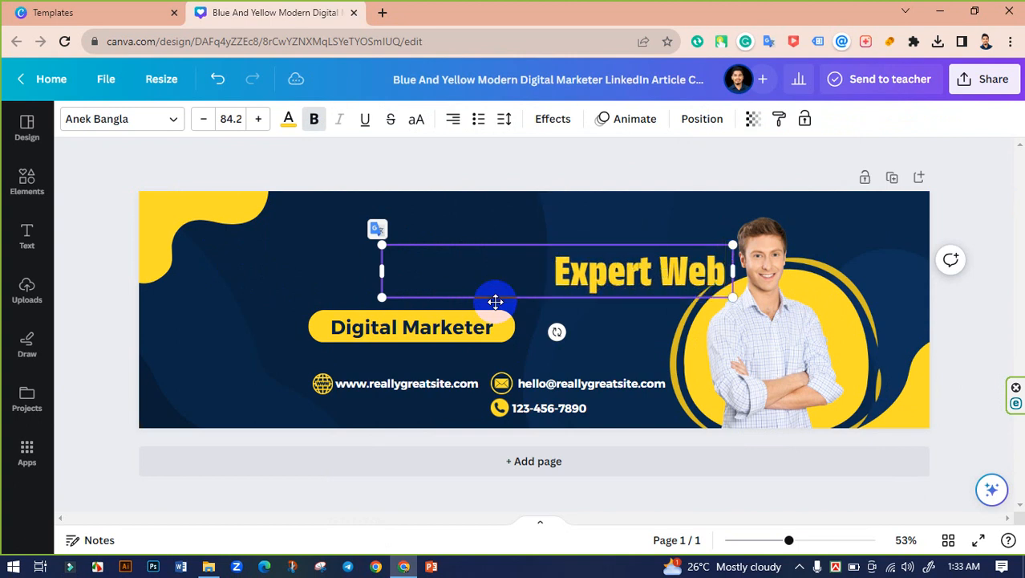
pyautogui.write(' Desi')
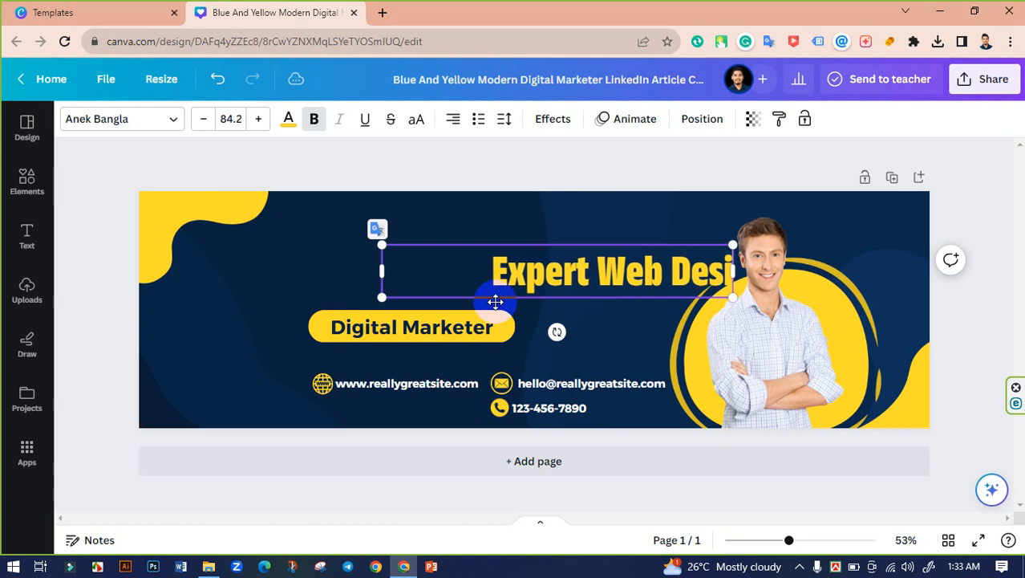
pyautogui.write('gner')
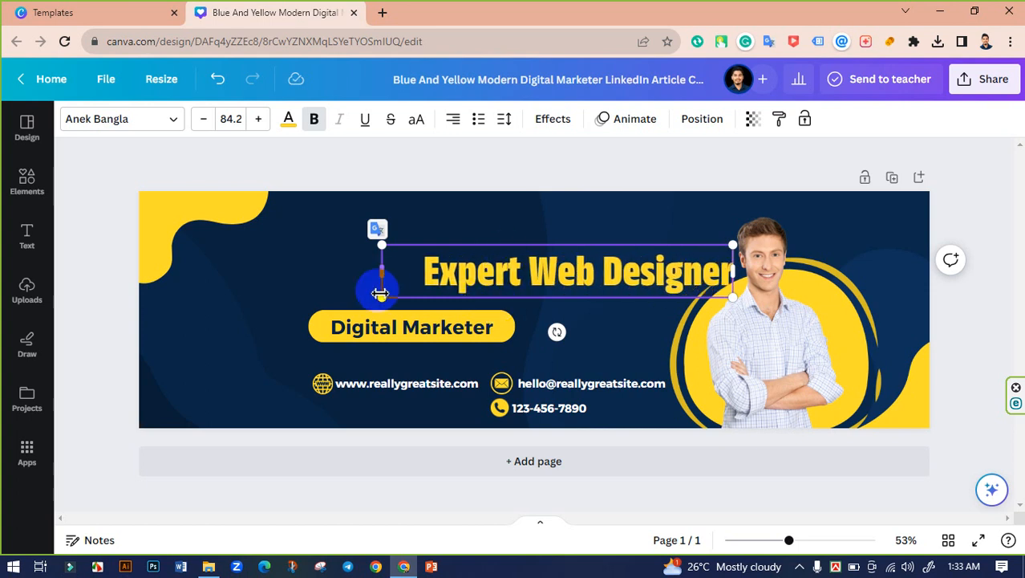
pyautogui.moveTo(382, 275); pyautogui.dragTo(414, 272)
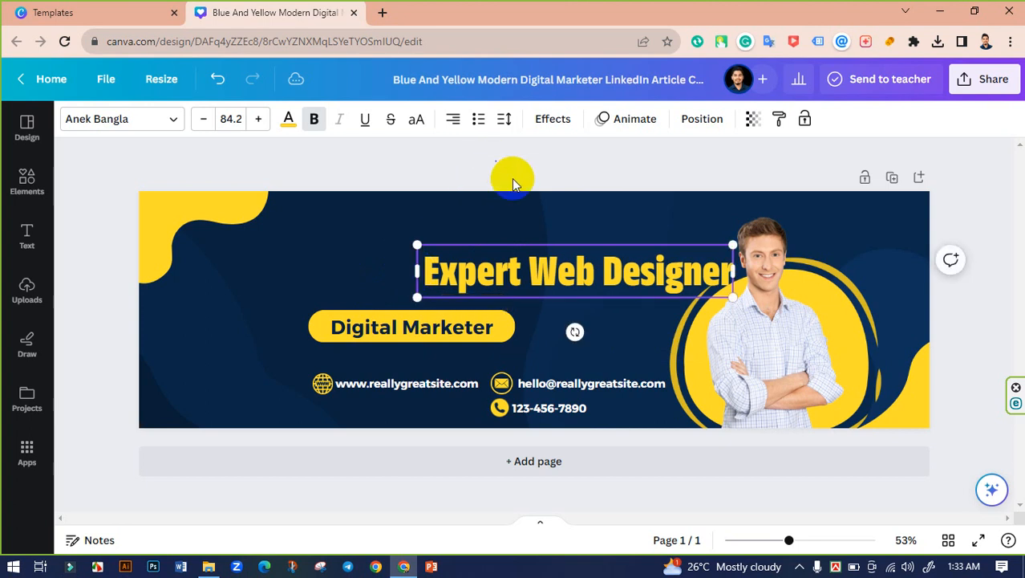
# Step: Move the heading higher and enlarge it to size 108
pyautogui.moveTo(635, 275); pyautogui.dragTo(625, 254)
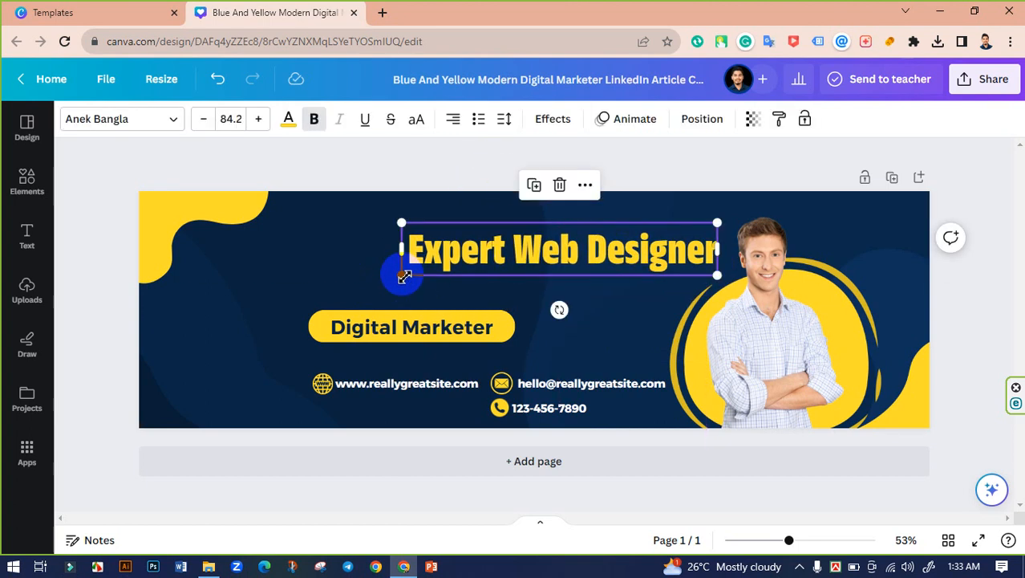
pyautogui.moveTo(402, 276); pyautogui.dragTo(324, 292)
pyautogui.click(701, 181)
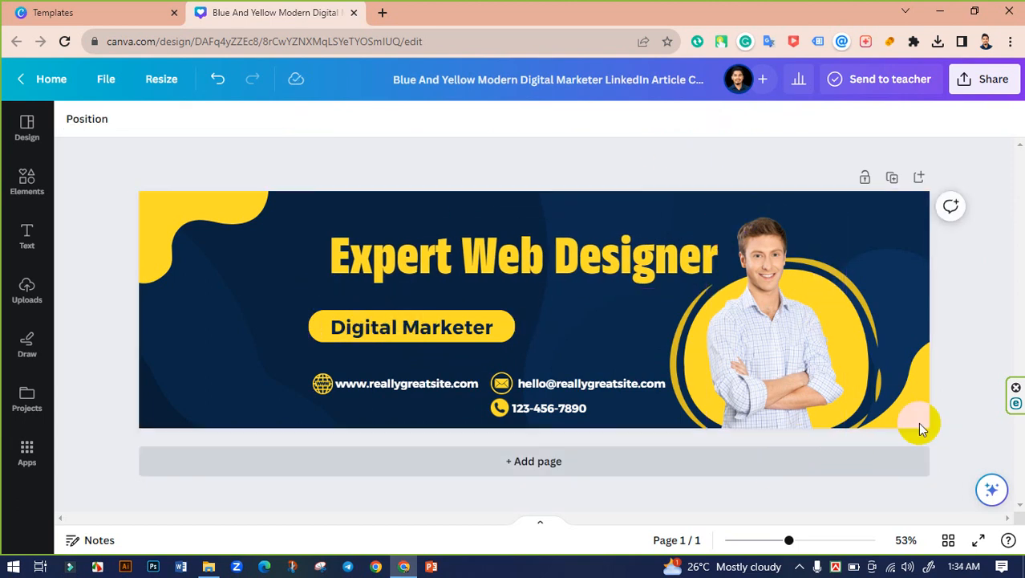
# Step: Nudge the cutout photo and yellow circle group into place at the right edge
pyautogui.moveTo(962, 290); pyautogui.dragTo(735, 338)
pyautogui.hotkey('ctrl', 'z')
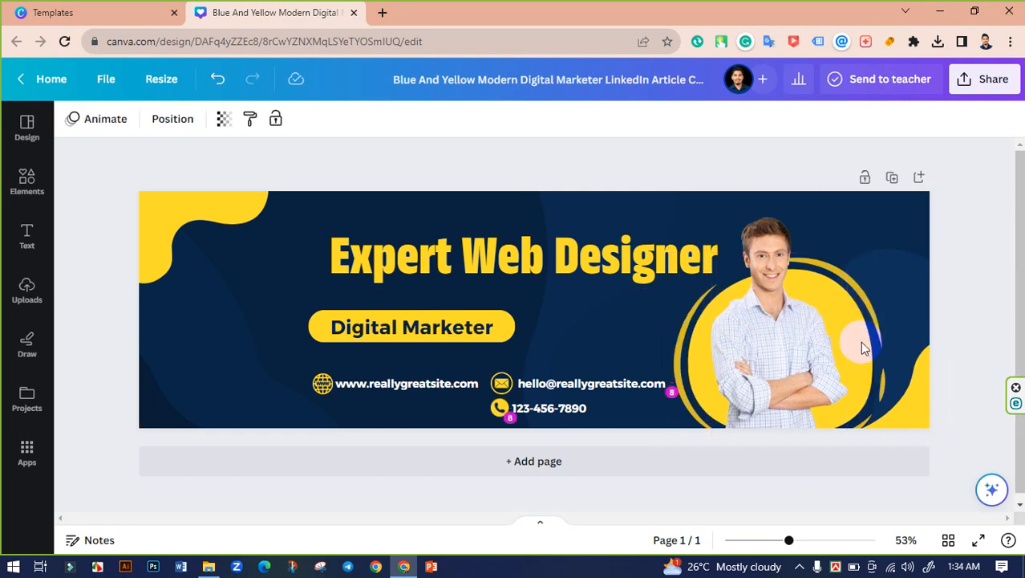
pyautogui.hotkey('ctrl', 'z')
pyautogui.hotkey('ctrl', 'z')
pyautogui.hotkey('ctrl', 'z')
pyautogui.hotkey('ctrl', 'z')
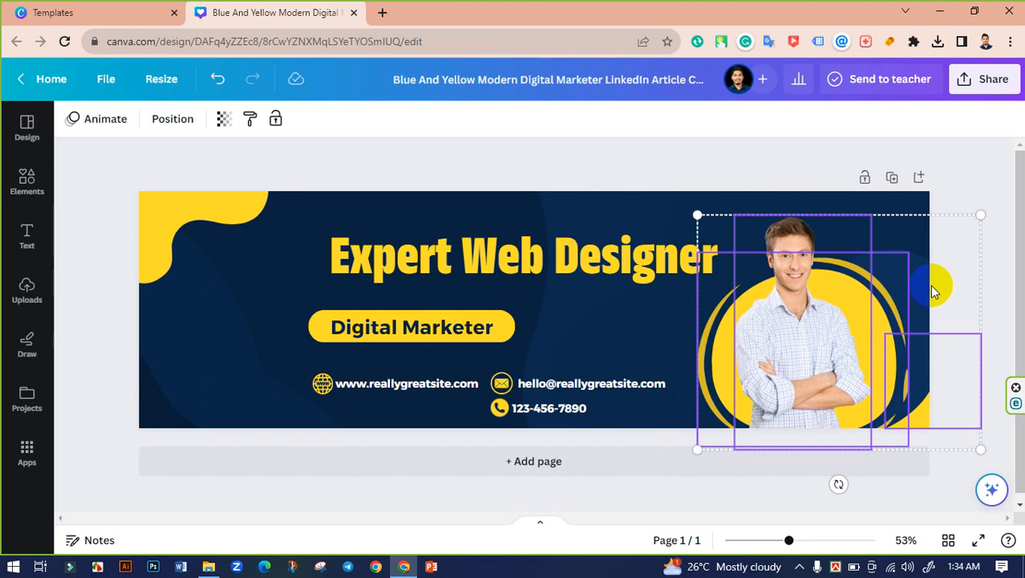
pyautogui.hotkey('ctrl', 'z')
pyautogui.hotkey('ctrl', 'z')
pyautogui.hotkey('ctrl', 'z')
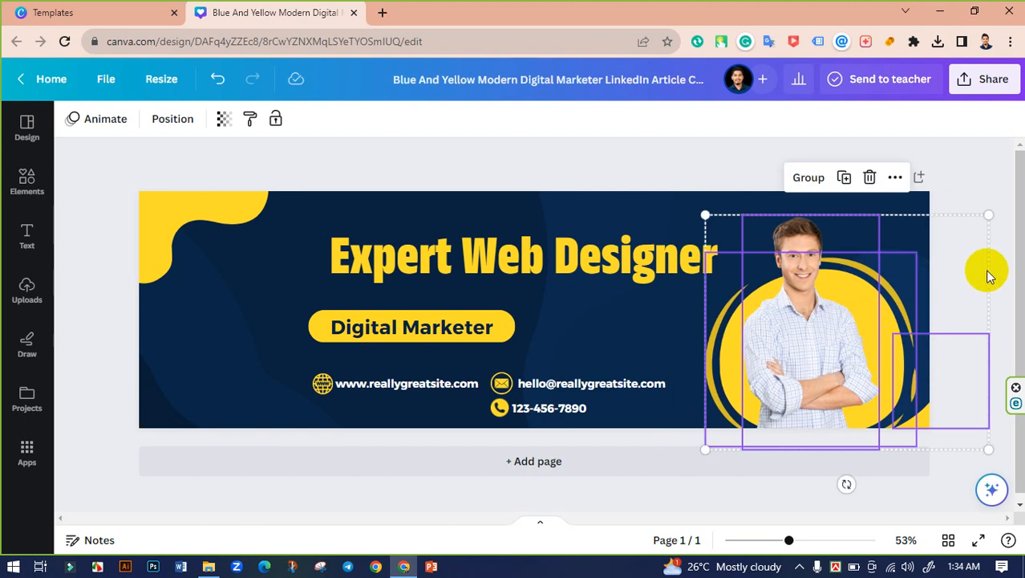
pyautogui.hotkey('ctrl', 'z')
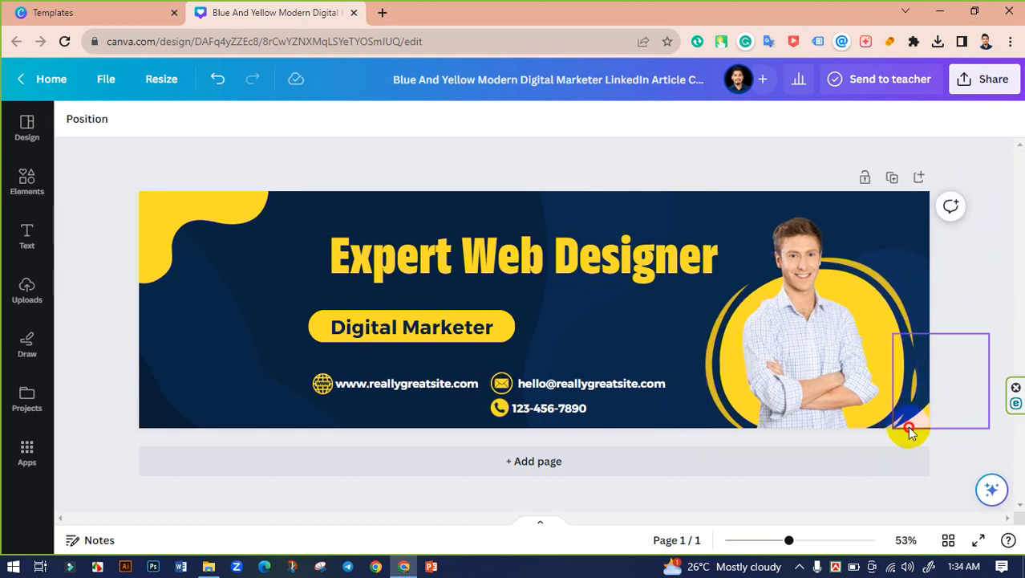
# Step: Reposition the small yellow corner shape and slide the heading onto the centre guide
pyautogui.moveTo(910, 433); pyautogui.dragTo(893, 434)
pyautogui.click(735, 171)
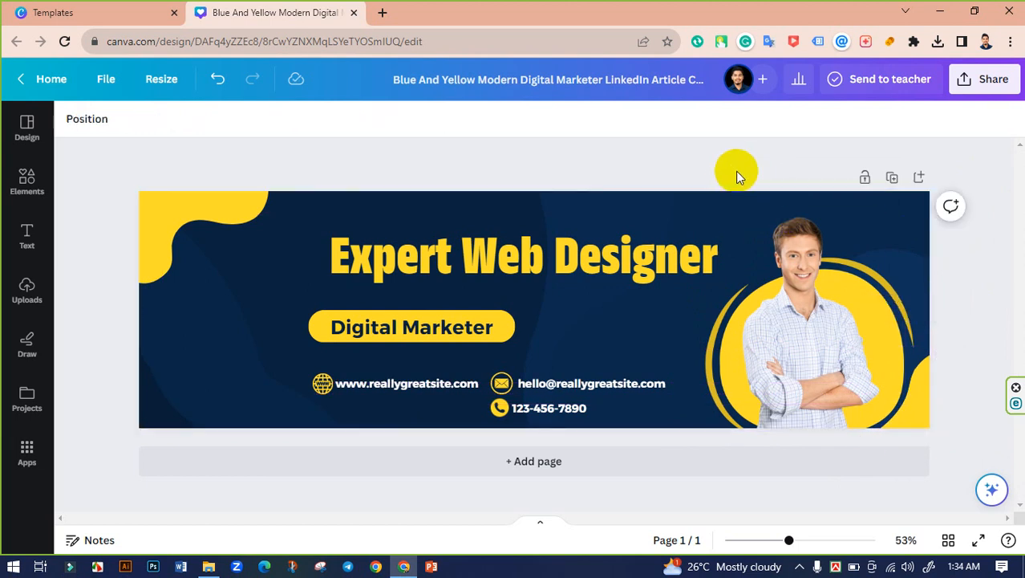
pyautogui.moveTo(539, 266); pyautogui.dragTo(571, 269)
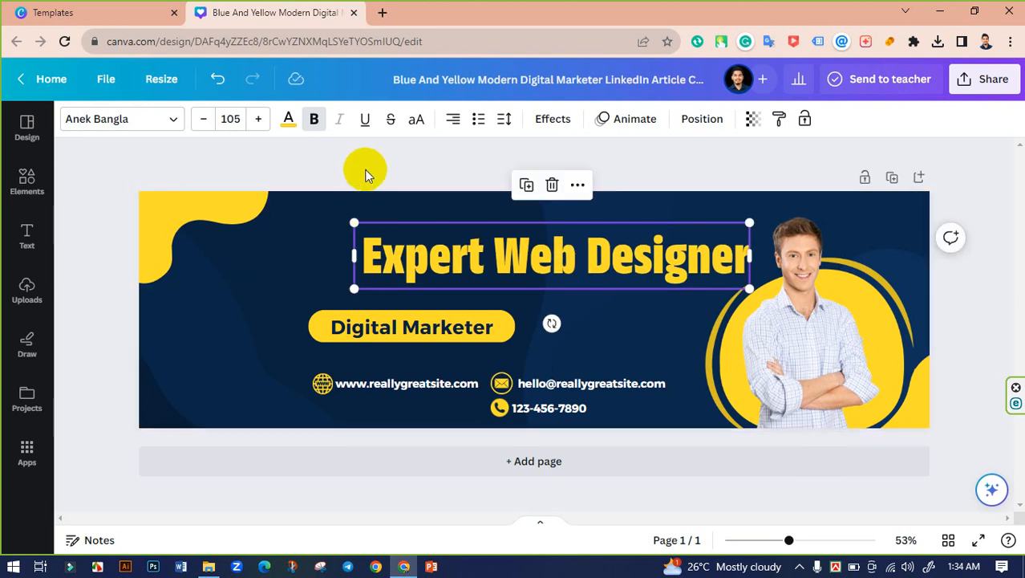
# Step: Move the Digital Marketer pill group to the right
pyautogui.click(472, 303)
pyautogui.click(472, 317)
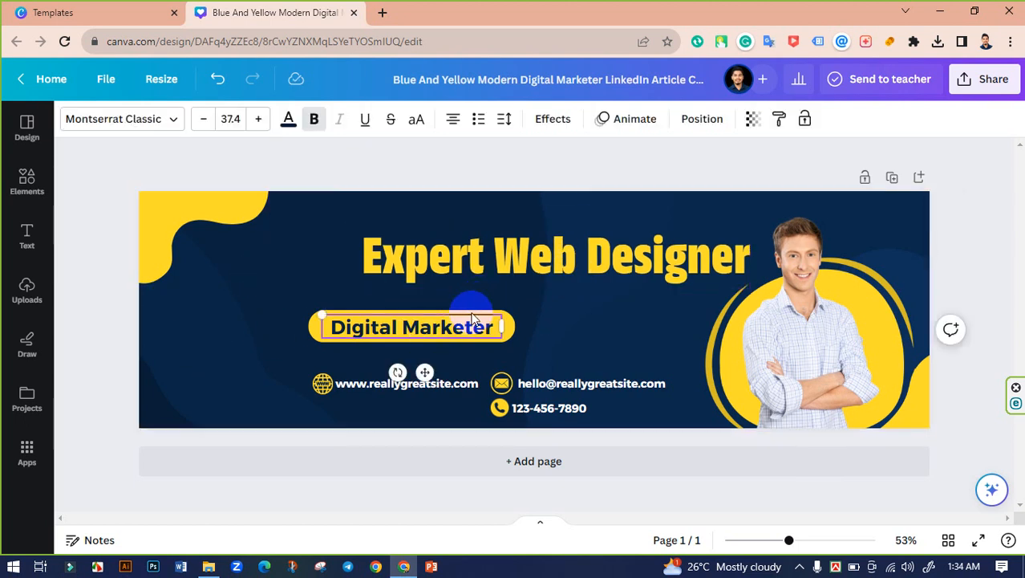
pyautogui.click(429, 325)
pyautogui.moveTo(429, 325); pyautogui.dragTo(633, 311)
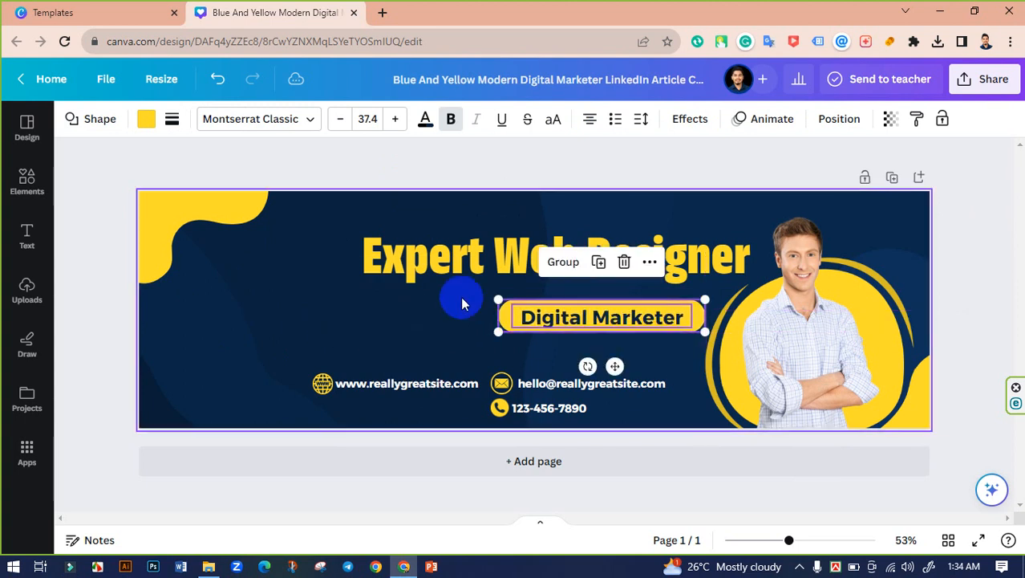
pyautogui.click(487, 168)
# Step: Stretch the yellow pill shape wider to the left
pyautogui.click(496, 319)
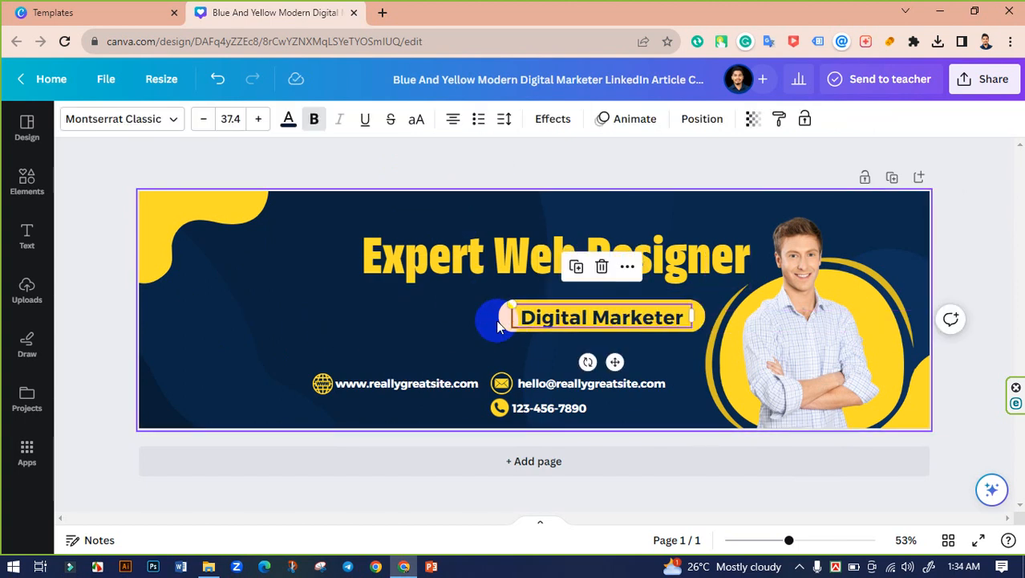
pyautogui.click(468, 163)
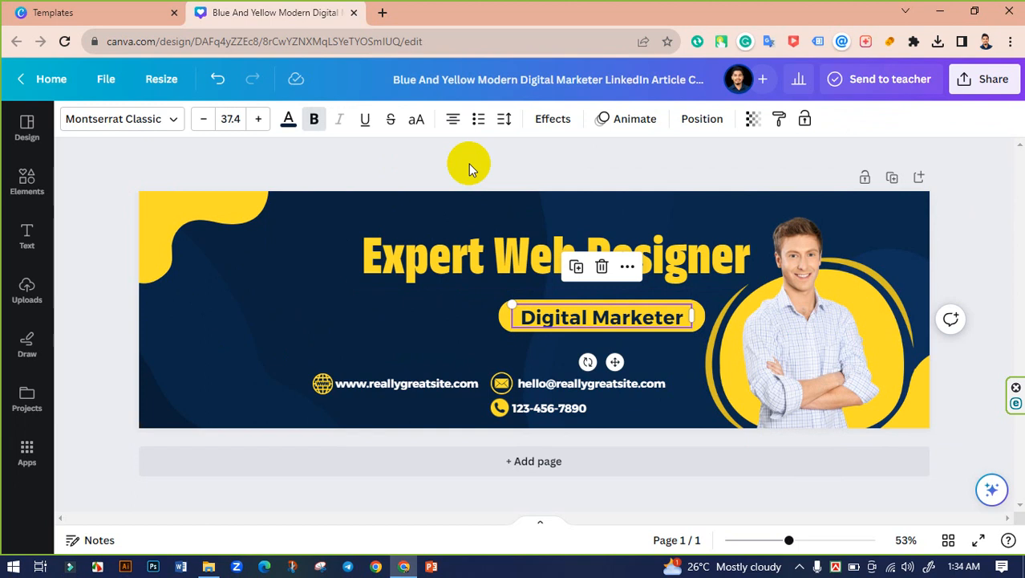
pyautogui.click(492, 314)
pyautogui.moveTo(489, 315); pyautogui.dragTo(371, 314)
pyautogui.click(522, 170)
# Step: Start retyping the pill text as the new 'Get Unlimited' tagline
pyautogui.click(588, 319)
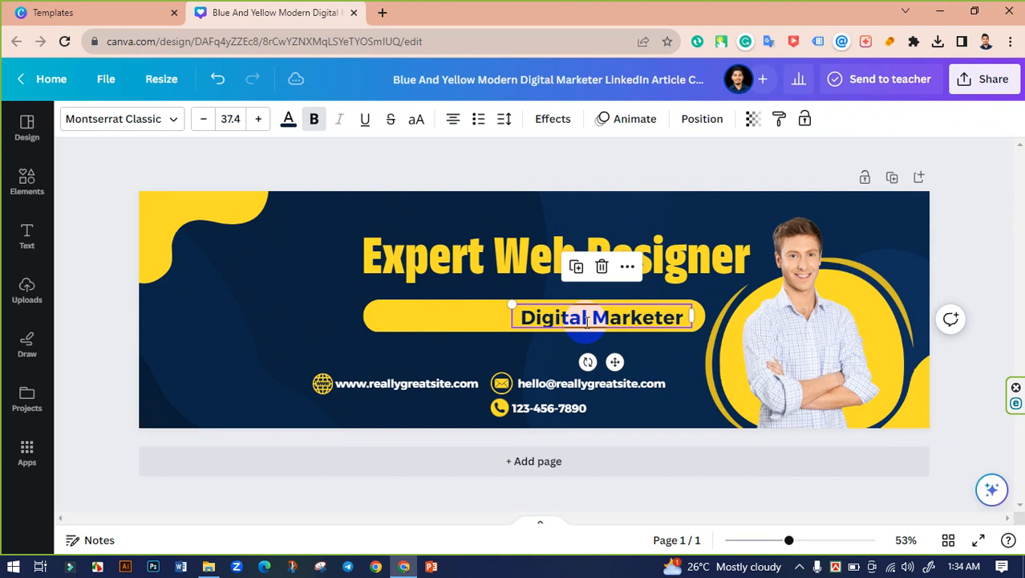
pyautogui.doubleClick(588, 319)
pyautogui.write('Get Un')
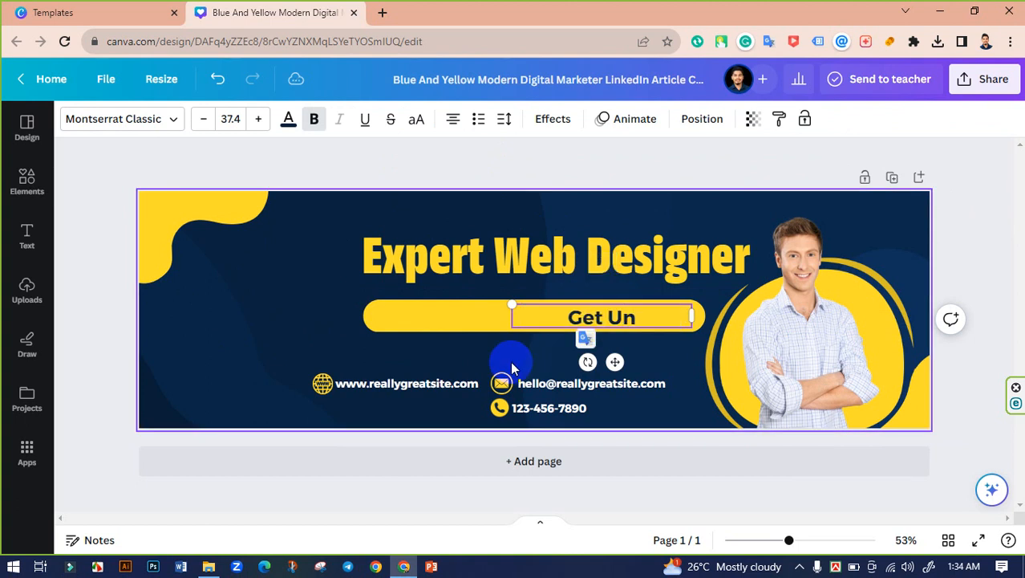
pyautogui.write('limited')
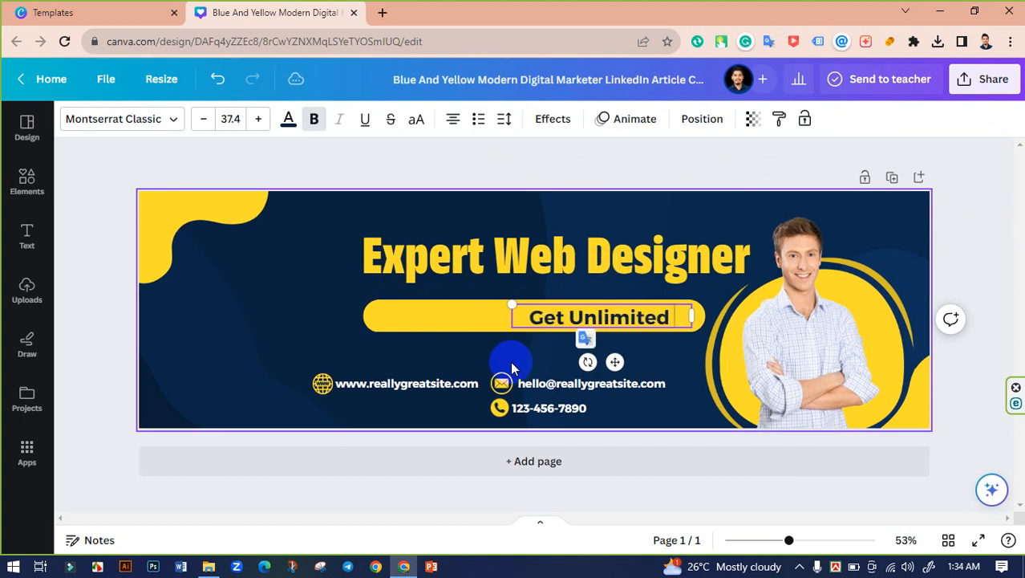
pyautogui.write(' Web Design')
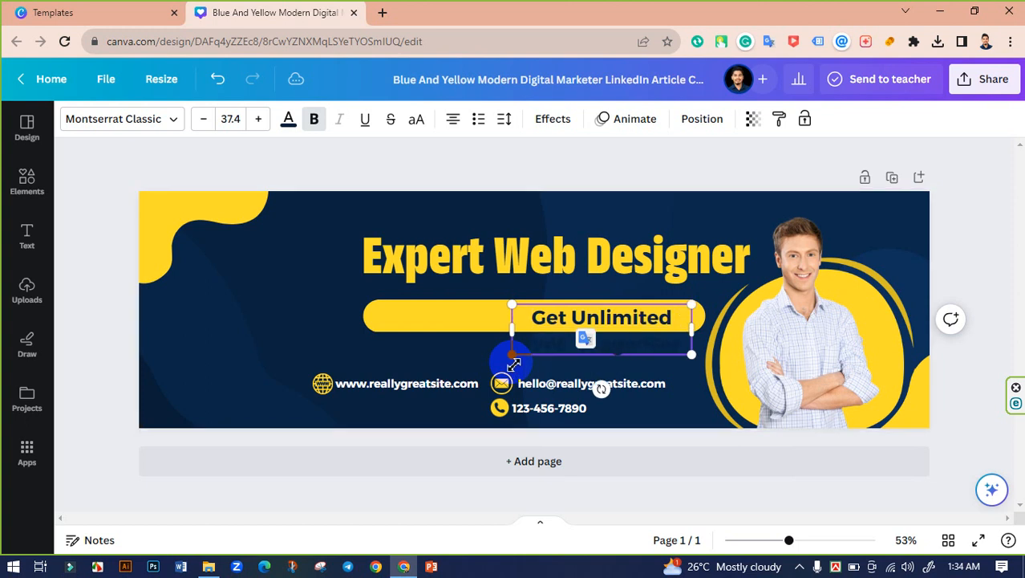
pyautogui.write('er')
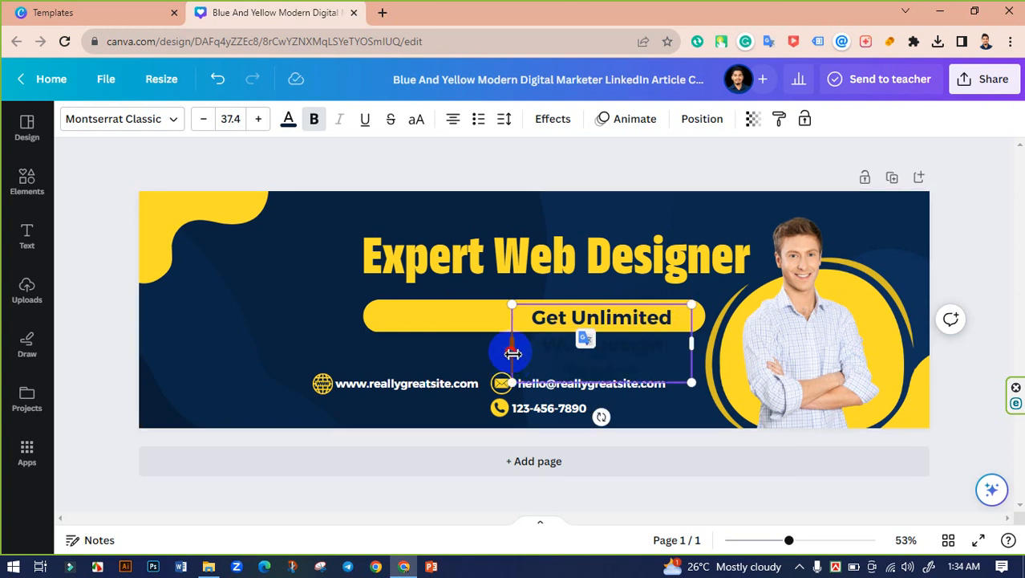
# Step: Widen the tagline box and yellow pill so 'Get Unlimited Web Design Service' fits one line
pyautogui.moveTo(513, 353); pyautogui.dragTo(332, 346)
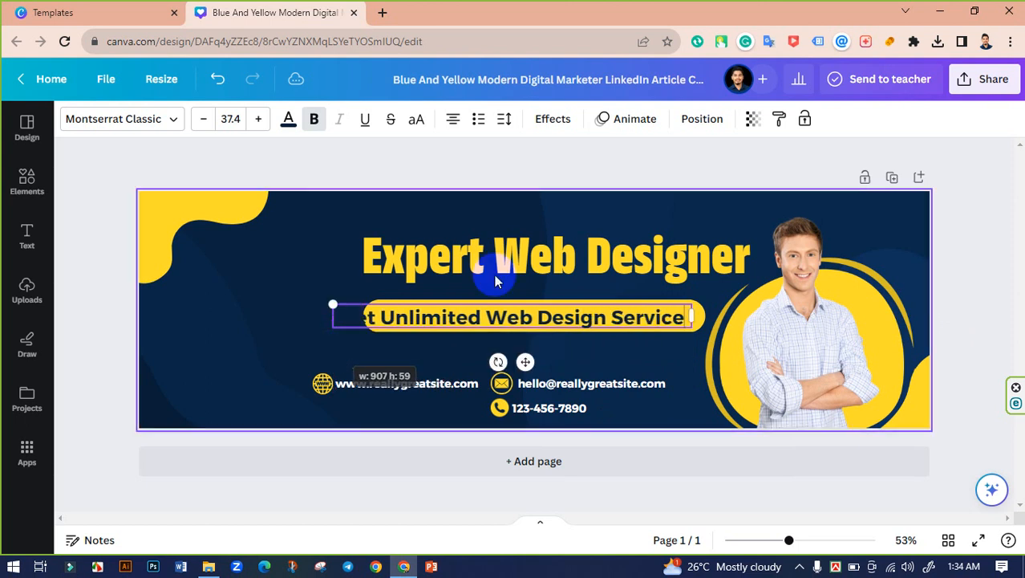
pyautogui.click(418, 145)
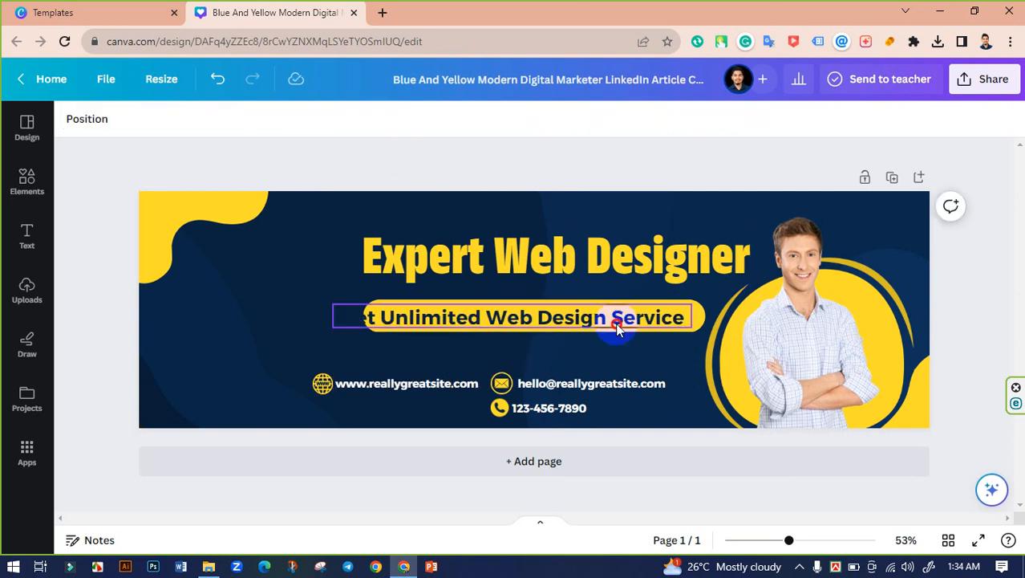
pyautogui.moveTo(615, 323); pyautogui.dragTo(630, 323)
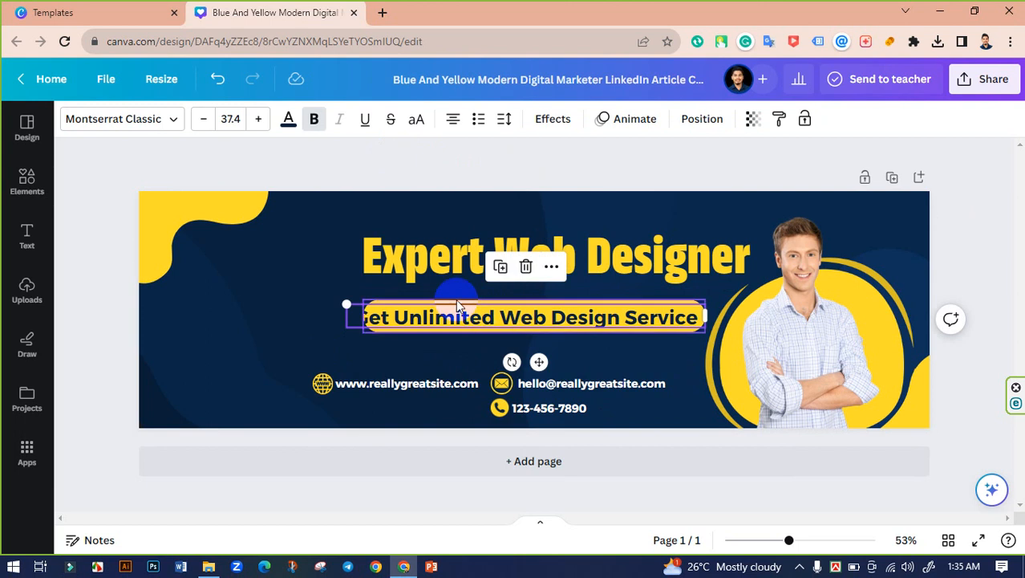
pyautogui.click(358, 321)
pyautogui.moveTo(356, 319); pyautogui.dragTo(349, 321)
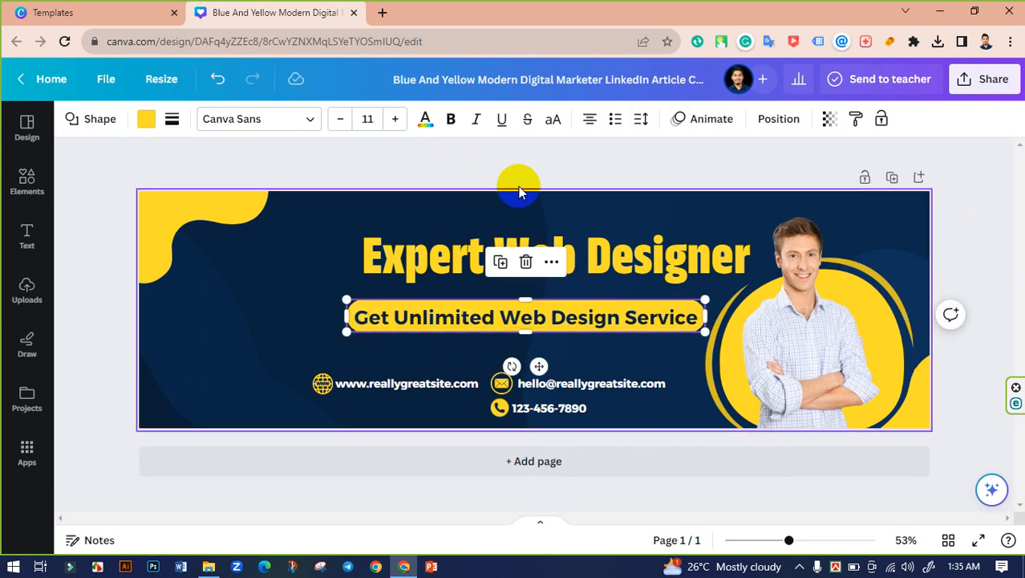
pyautogui.click(556, 169)
pyautogui.click(552, 313)
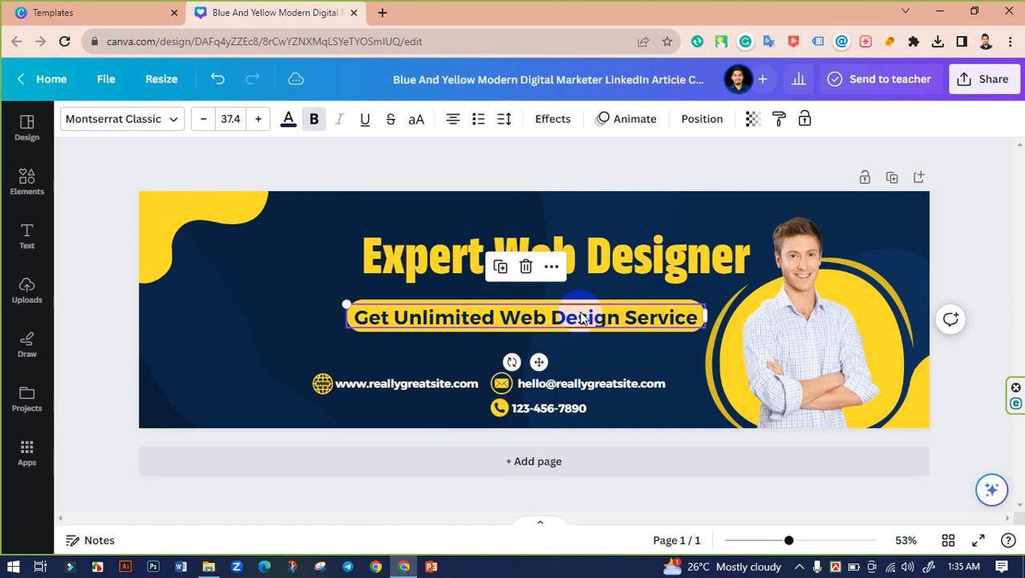
pyautogui.click(586, 319)
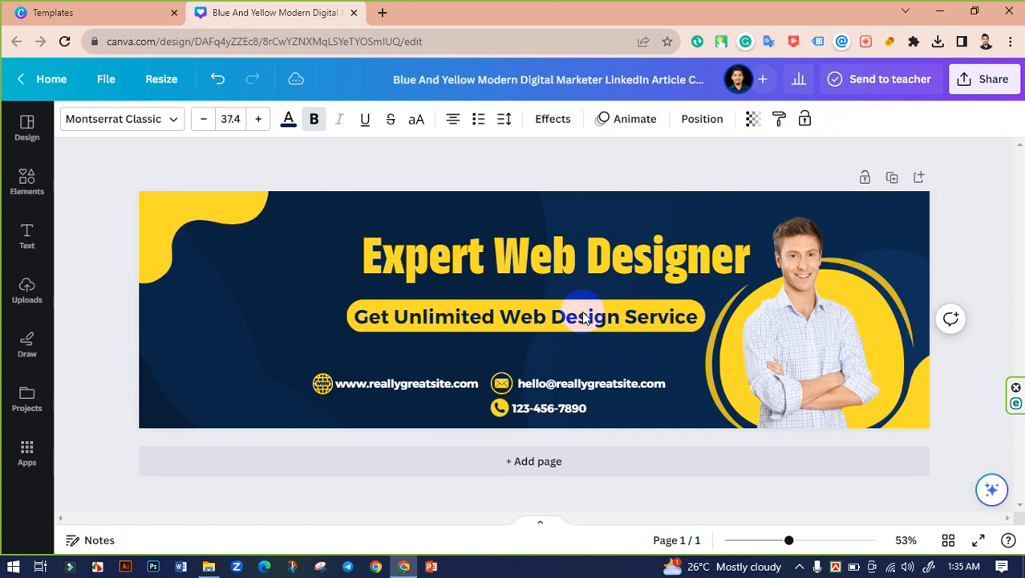
pyautogui.press('Escape')
# Step: Enlarge the Expert Web Designer heading from its lower-left corner
pyautogui.click(633, 255)
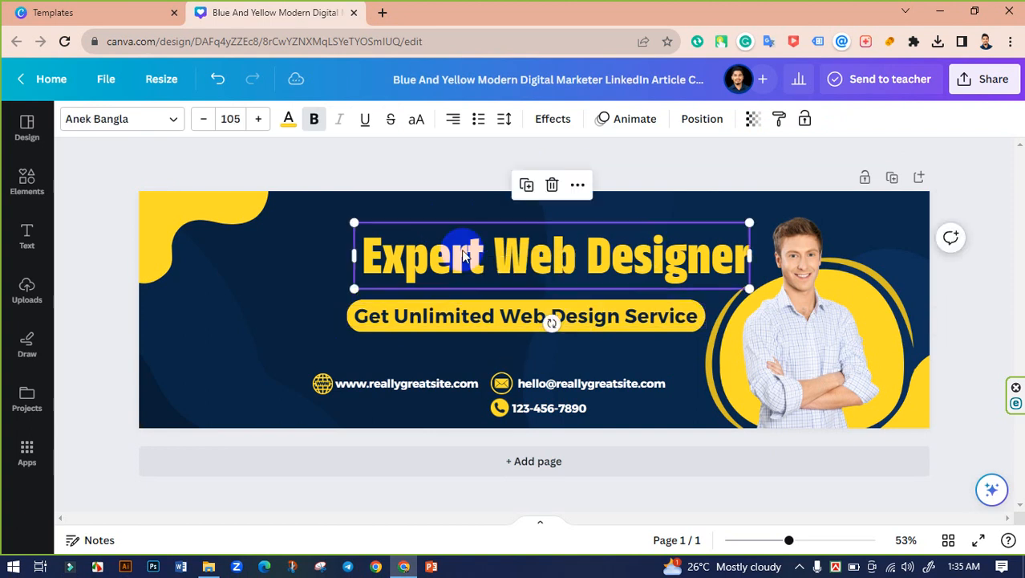
pyautogui.moveTo(354, 286); pyautogui.dragTo(345, 295)
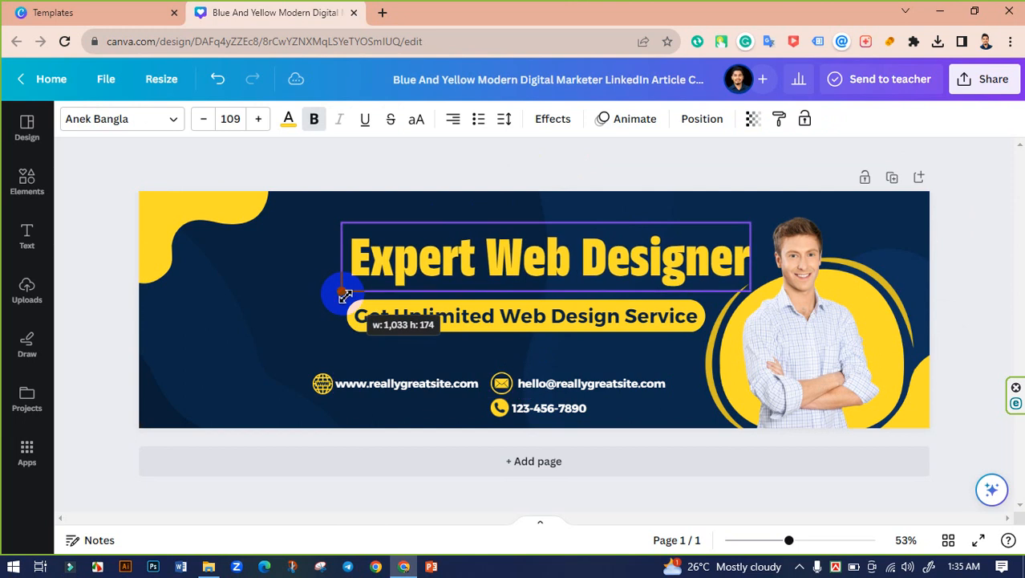
pyautogui.moveTo(345, 295); pyautogui.dragTo(345, 295)
pyautogui.click(445, 170)
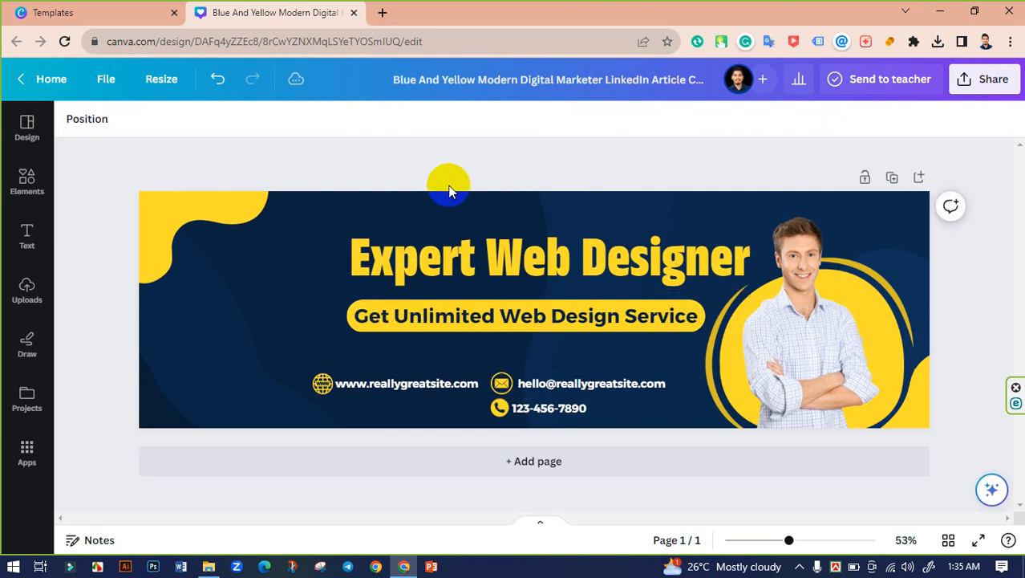
# Step: Centre the tagline and pill beneath the heading, nudging them up slightly
pyautogui.click(617, 318)
pyautogui.keyDown('shift'); pyautogui.click(598, 326); pyautogui.keyUp('shift')
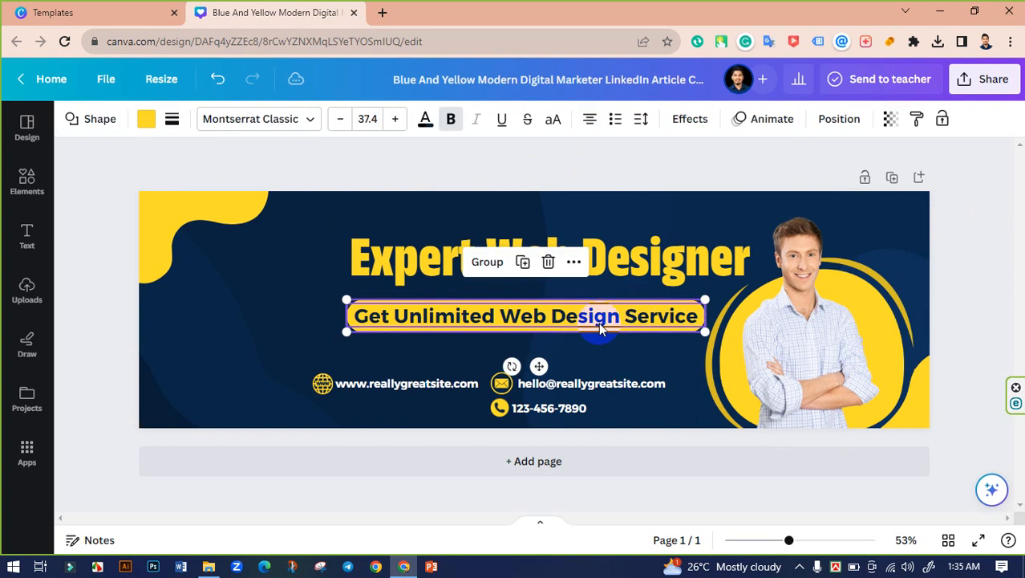
pyautogui.moveTo(599, 326); pyautogui.dragTo(607, 321)
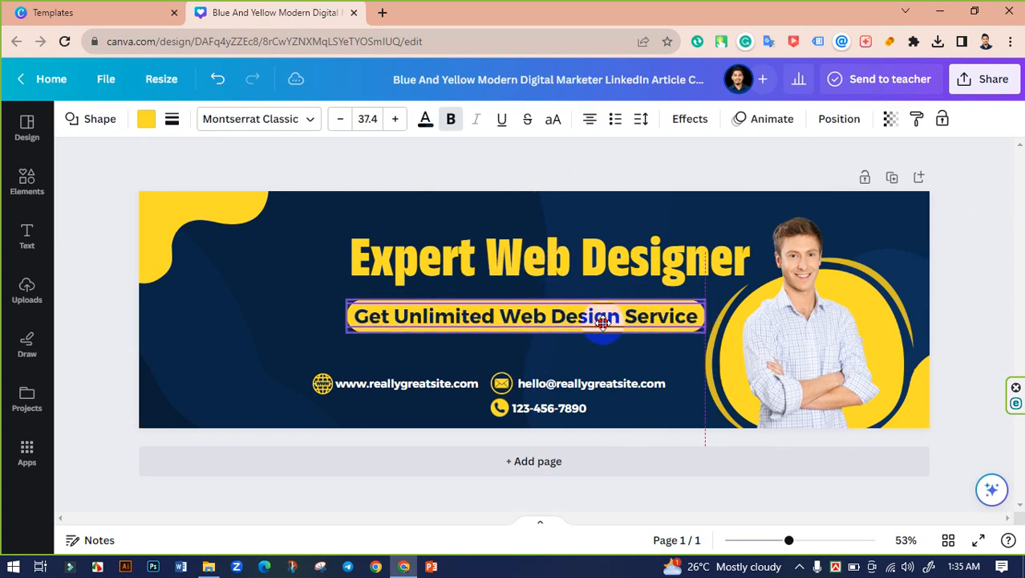
pyautogui.click(680, 364)
pyautogui.hotkey('ctrl', 'z')
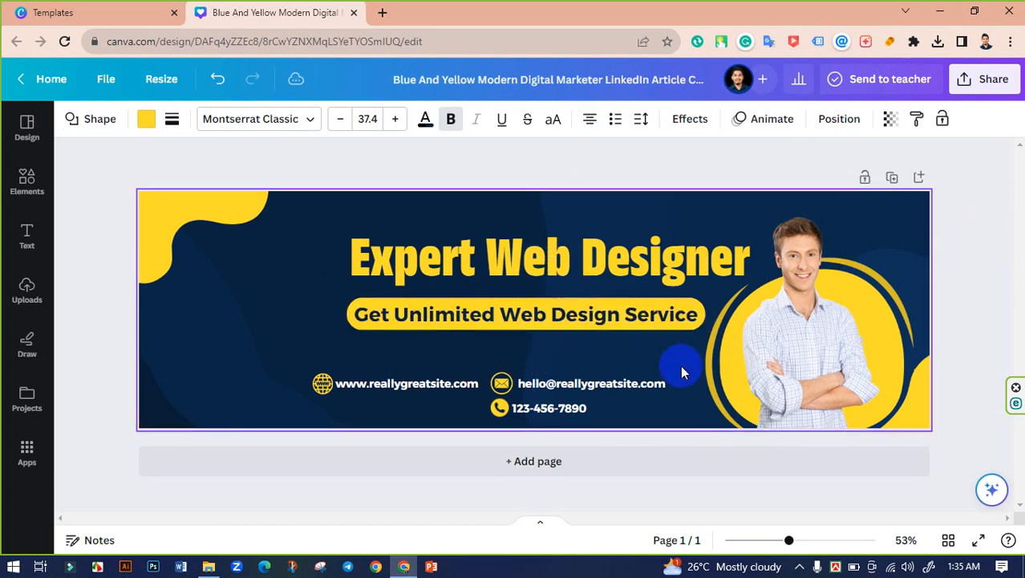
pyautogui.press('Up')
pyautogui.press('Up')
pyautogui.press('Up')
pyautogui.press('Up')
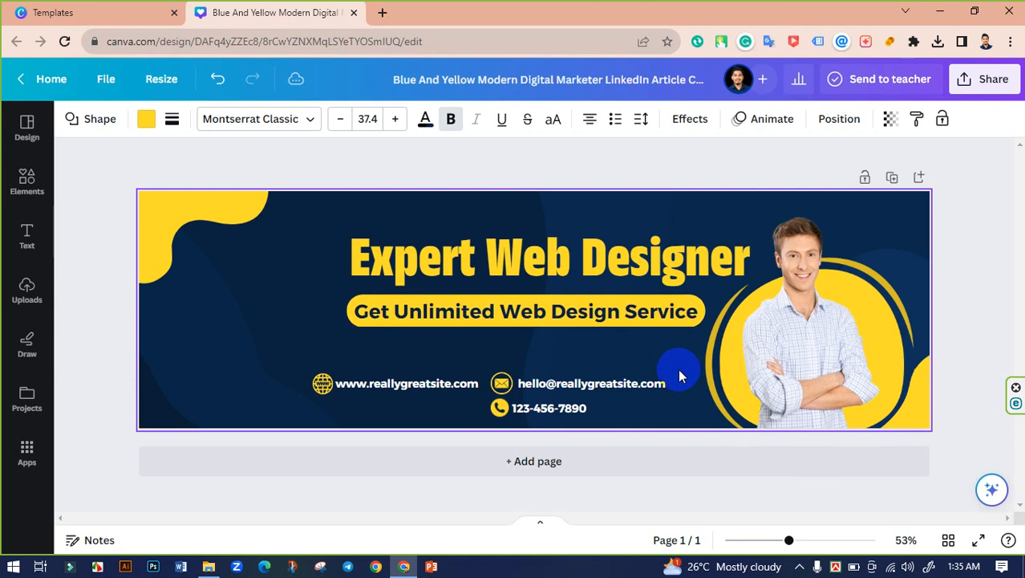
pyautogui.click(472, 156)
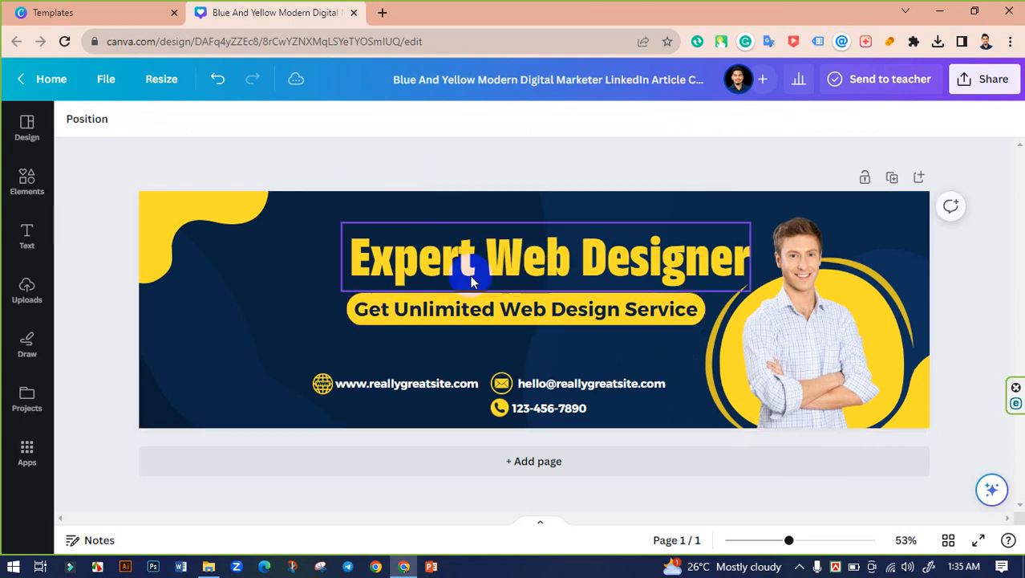
pyautogui.click(492, 165)
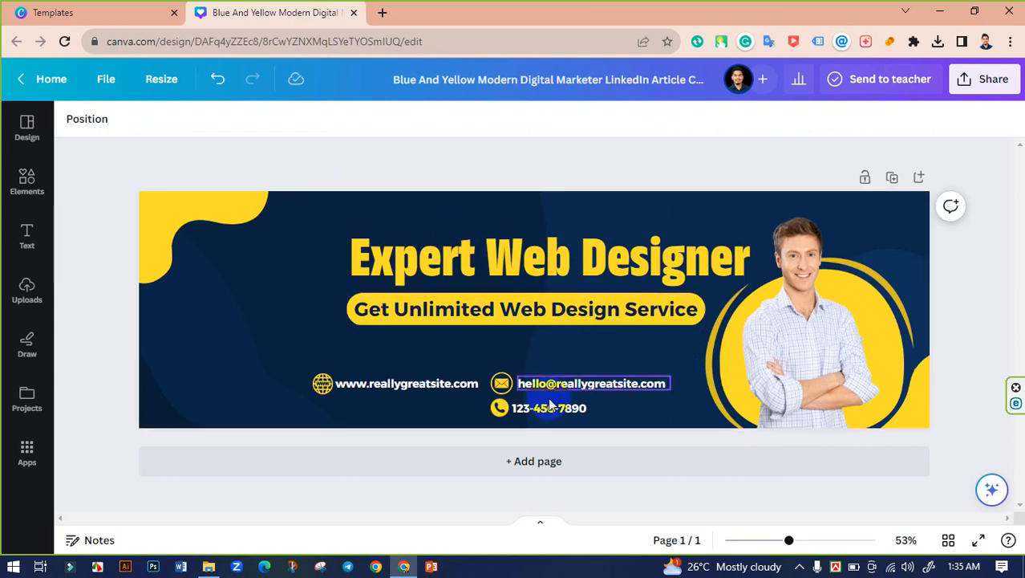
# Step: Move the phone number above the email line and the website line below the email
pyautogui.click(517, 407)
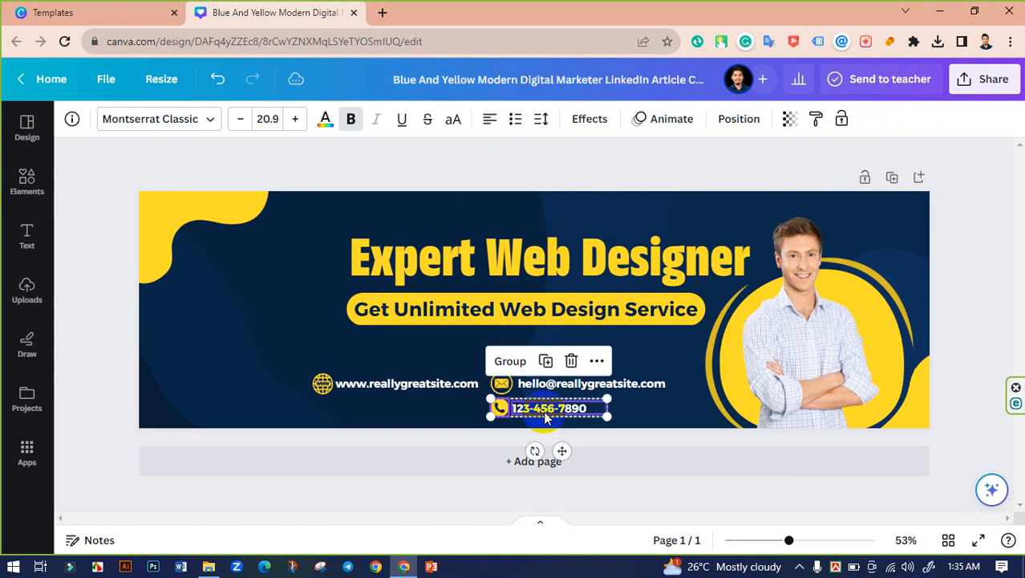
pyautogui.moveTo(544, 412); pyautogui.dragTo(547, 362)
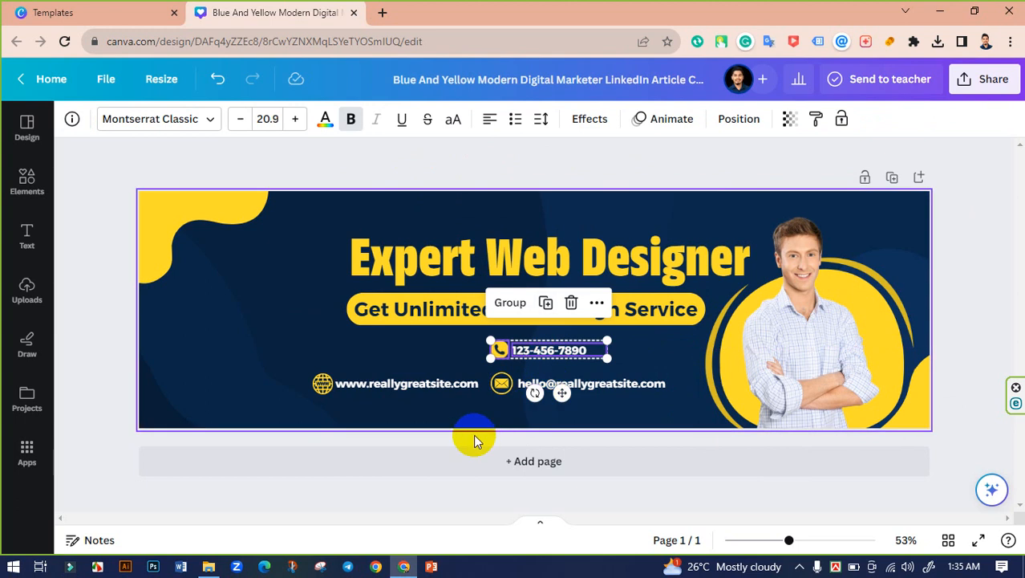
pyautogui.click(407, 489)
pyautogui.doubleClick(554, 363)
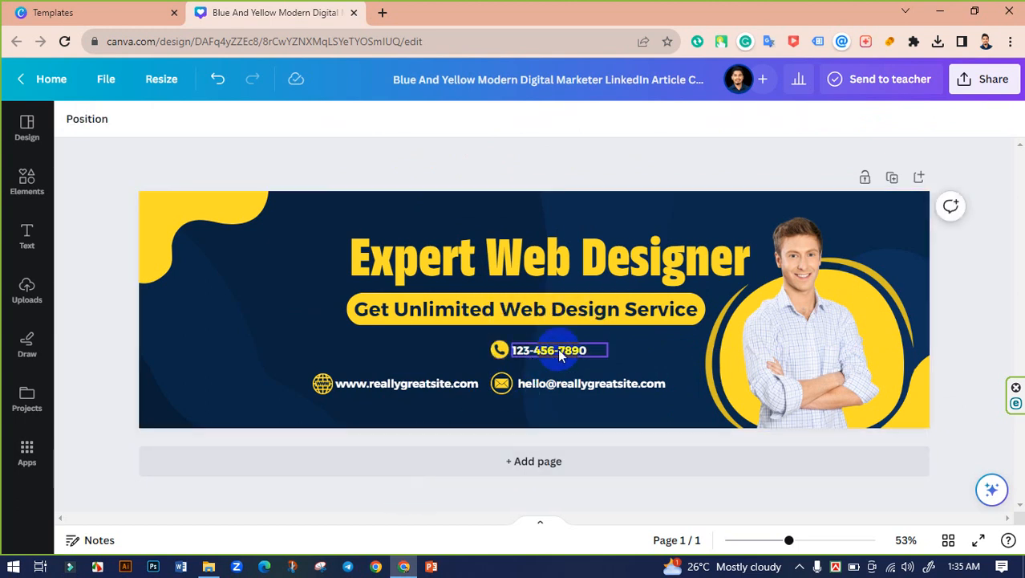
pyautogui.click(463, 498)
pyautogui.click(323, 389)
pyautogui.moveTo(327, 392); pyautogui.dragTo(554, 409)
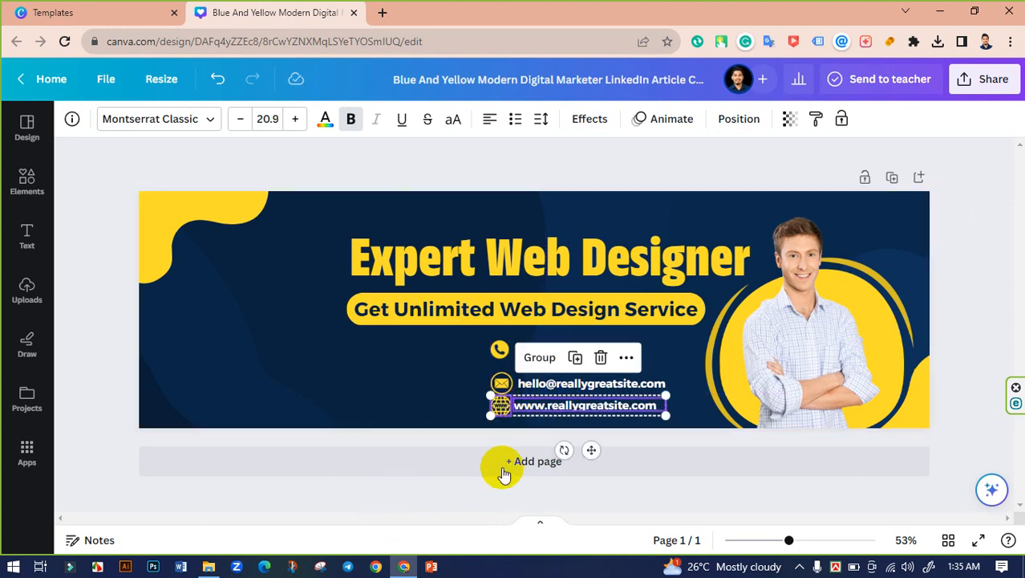
pyautogui.click(447, 495)
# Step: Space the globe, email and phone icons evenly vertically and centre them in one column
pyautogui.click(499, 405)
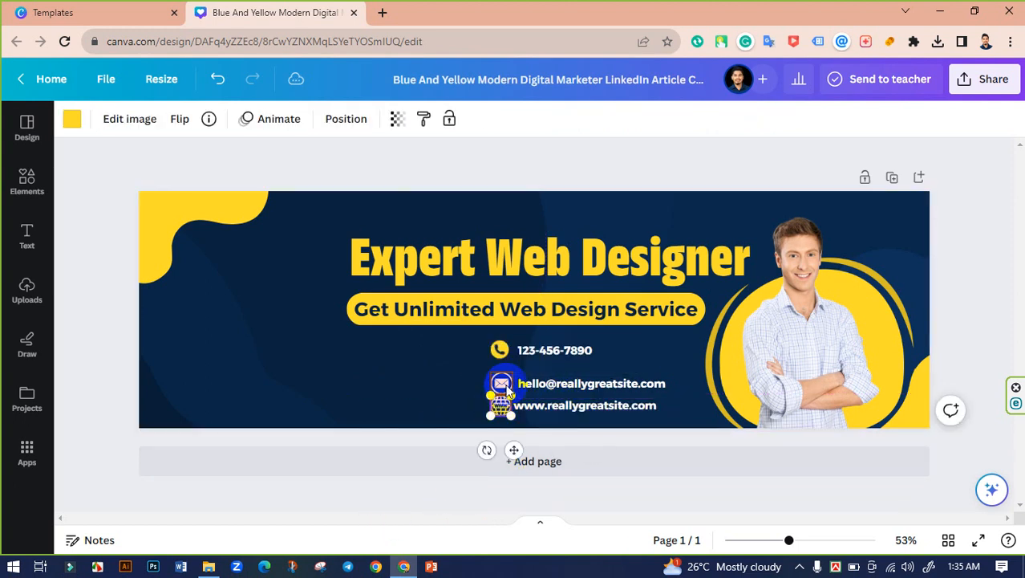
pyautogui.keyDown('shift'); pyautogui.click(506, 377); pyautogui.keyUp('shift')
pyautogui.keyDown('shift'); pyautogui.click(499, 350); pyautogui.keyUp('shift')
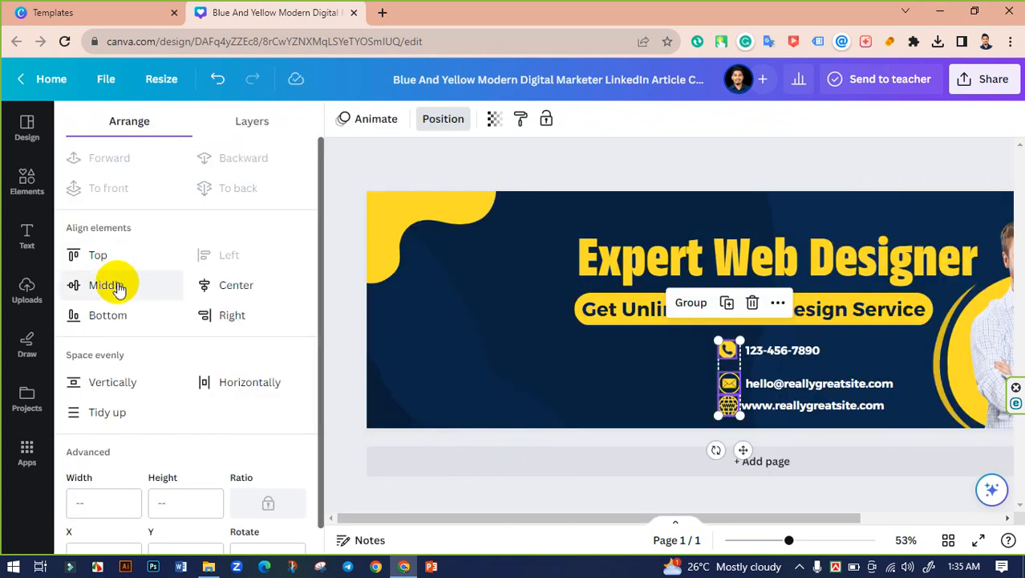
pyautogui.click(110, 381)
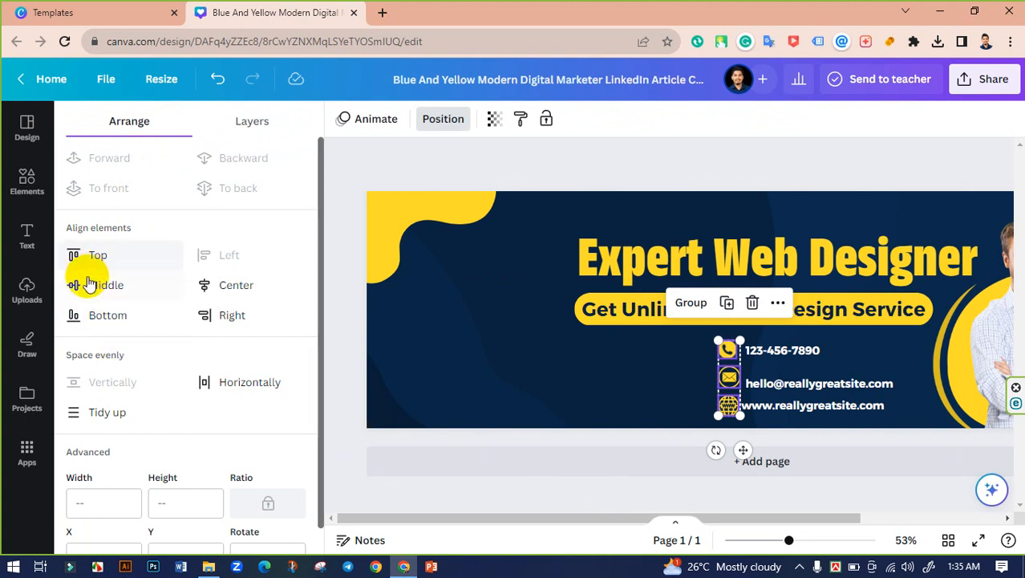
pyautogui.click(223, 283)
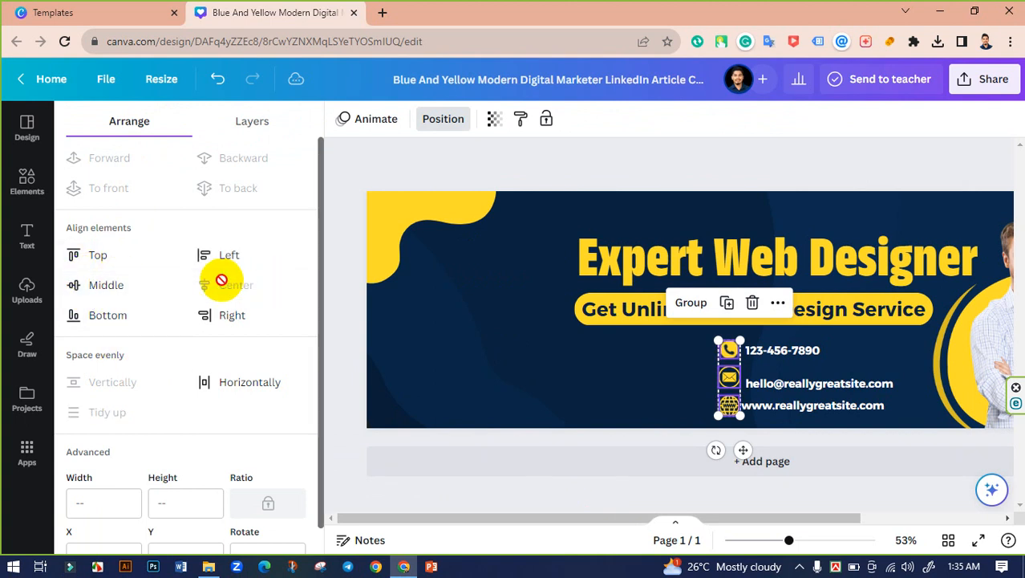
pyautogui.click(548, 487)
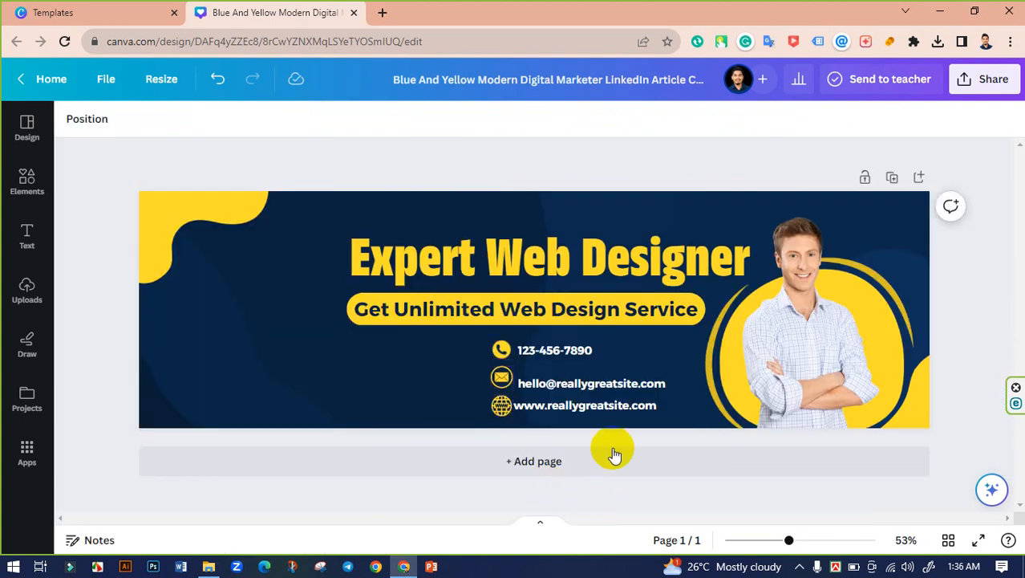
# Step: Left-align the phone, email and website texts and shift them slightly right
pyautogui.click(567, 384)
pyautogui.keyDown('shift'); pyautogui.click(554, 350); pyautogui.keyUp('shift')
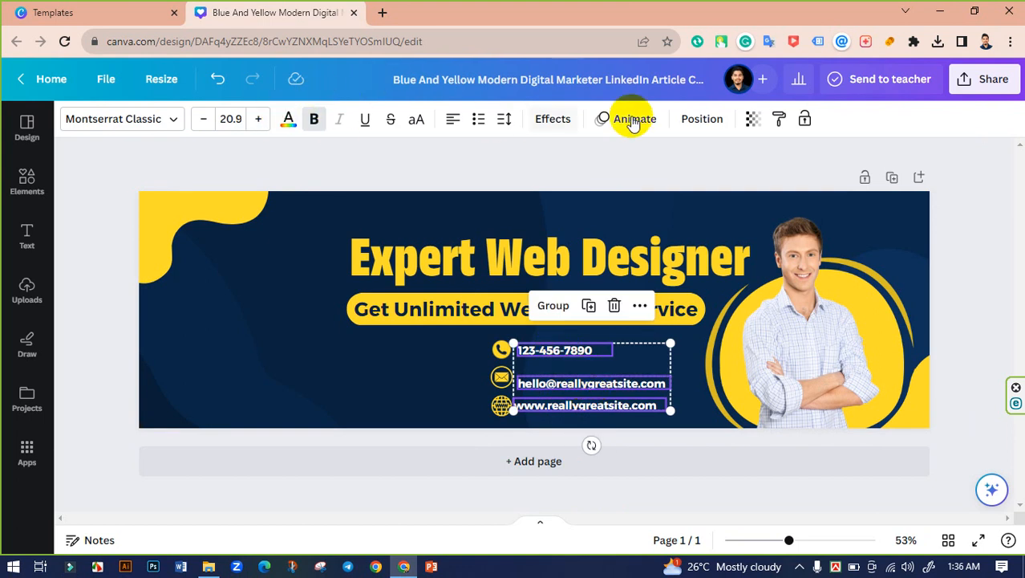
pyautogui.click(701, 119)
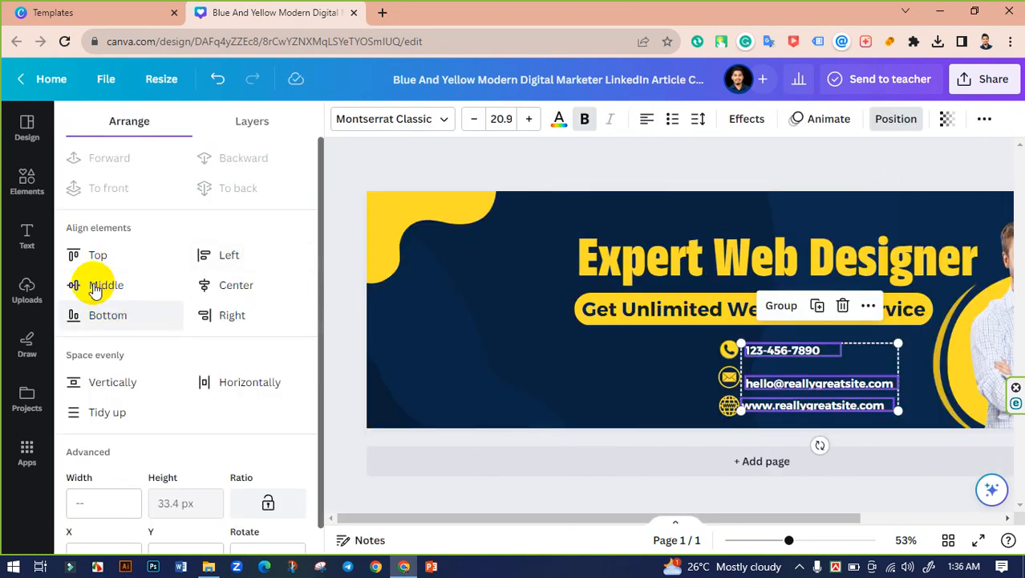
pyautogui.click(218, 254)
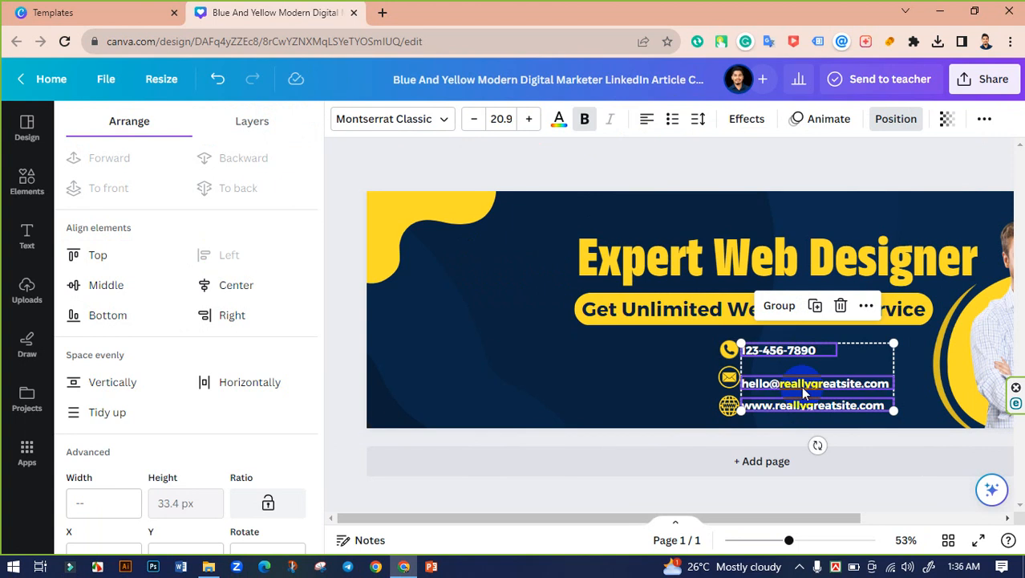
pyautogui.moveTo(849, 380); pyautogui.dragTo(844, 384)
pyautogui.click(623, 489)
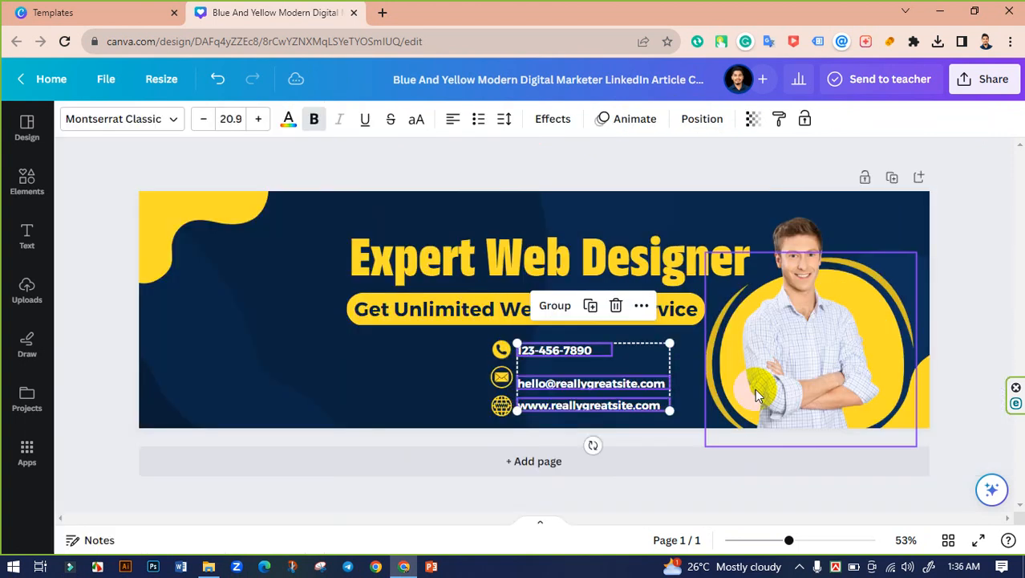
pyautogui.click(567, 436)
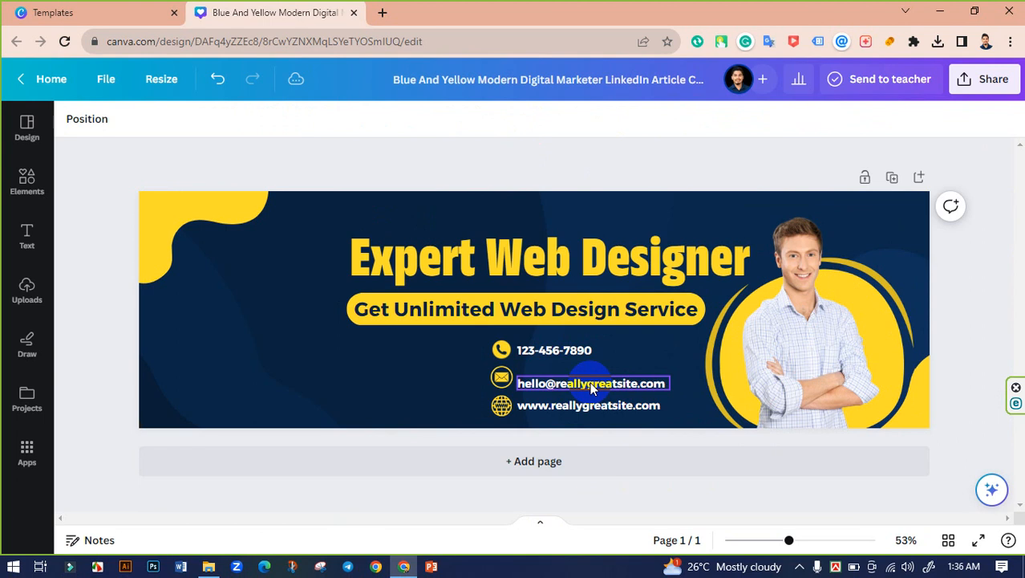
# Step: Vertically middle-align the email icon with the email address text
pyautogui.click(520, 379)
pyautogui.keyDown('shift'); pyautogui.click(499, 375); pyautogui.keyUp('shift')
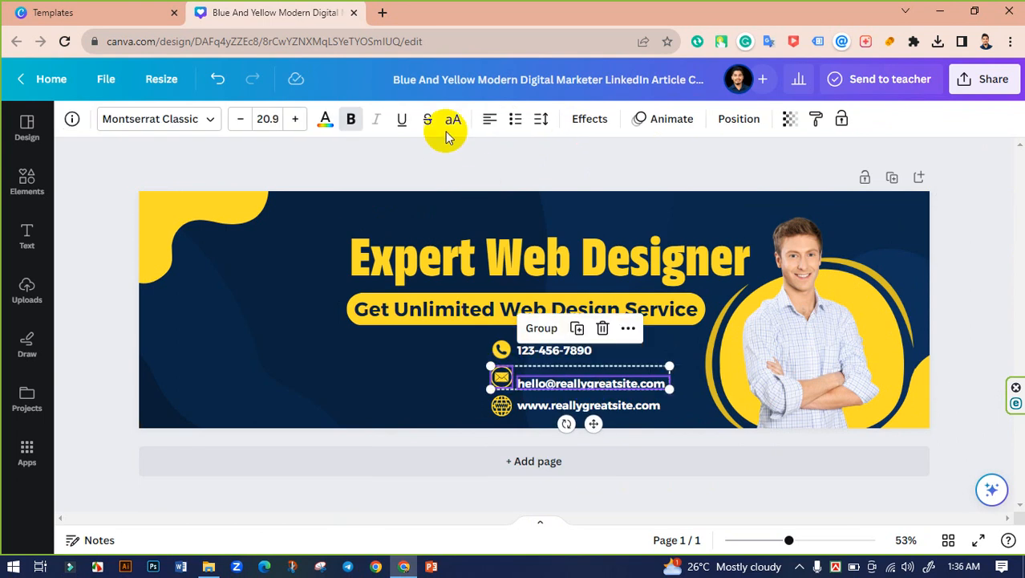
pyautogui.click(726, 124)
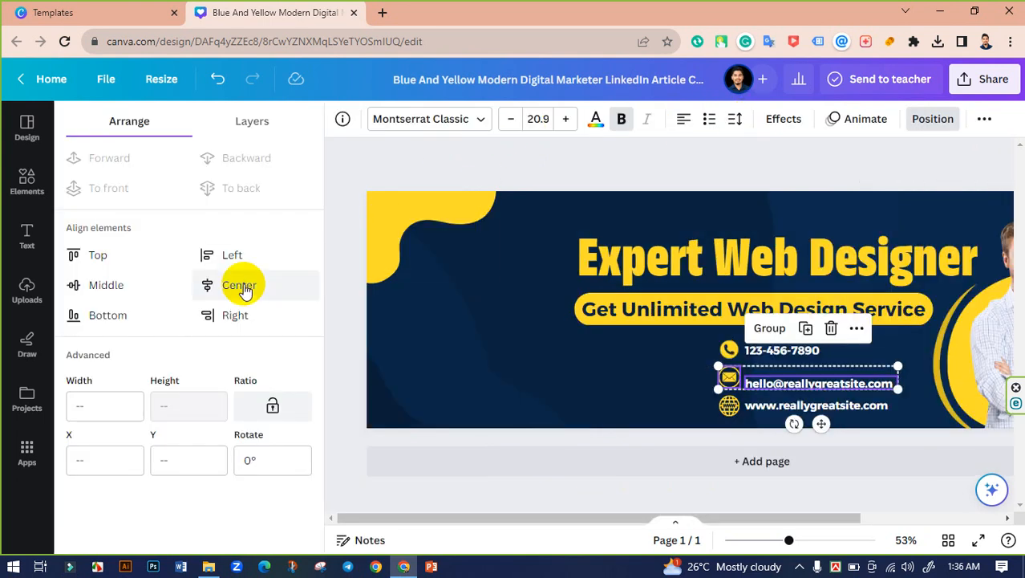
pyautogui.click(245, 287)
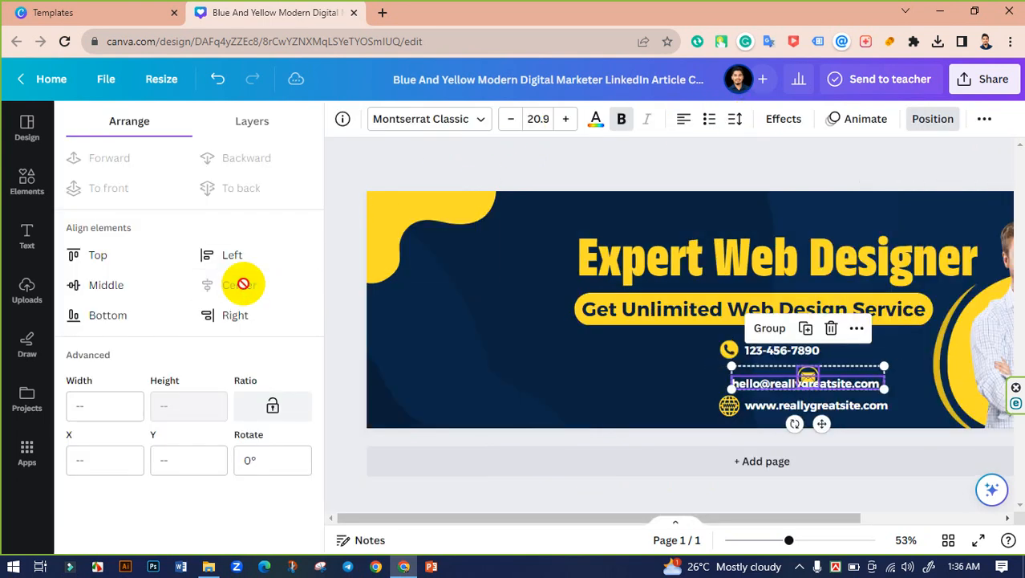
pyautogui.hotkey('ctrl', 'z')
pyautogui.click(124, 285)
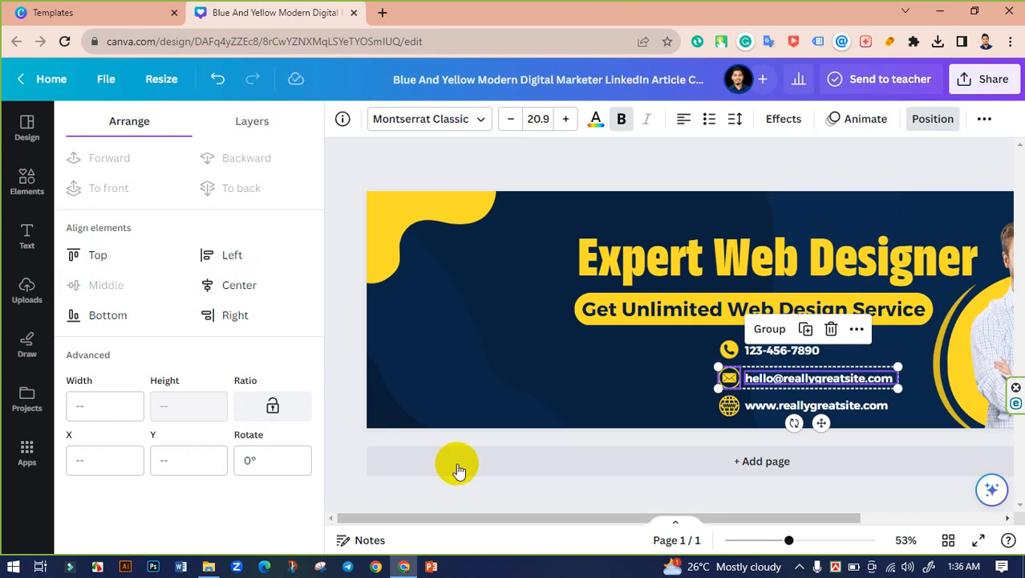
pyautogui.click(514, 487)
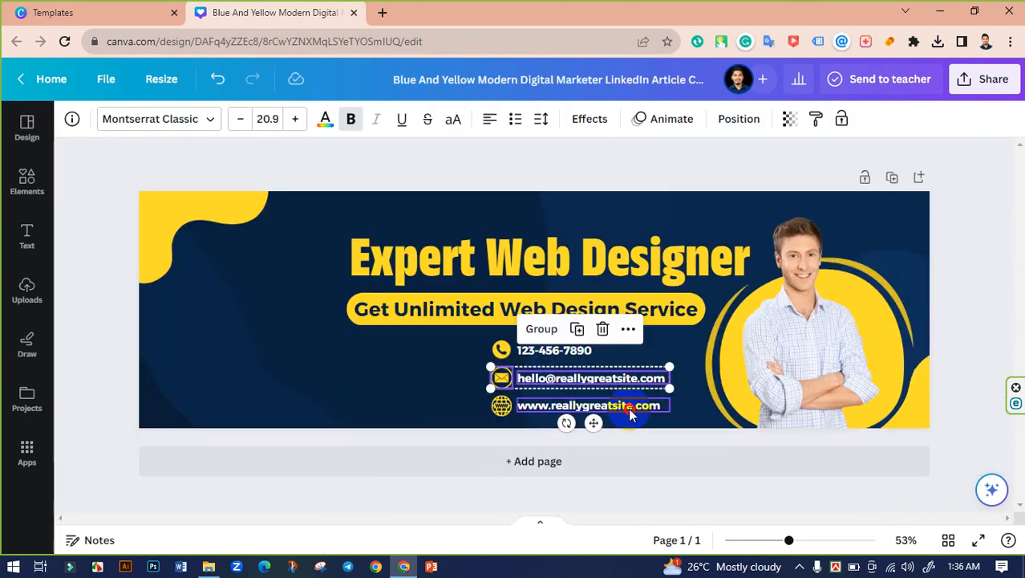
# Step: Middle-align the globe icon with the website text and the phone icon with the number
pyautogui.click(499, 405)
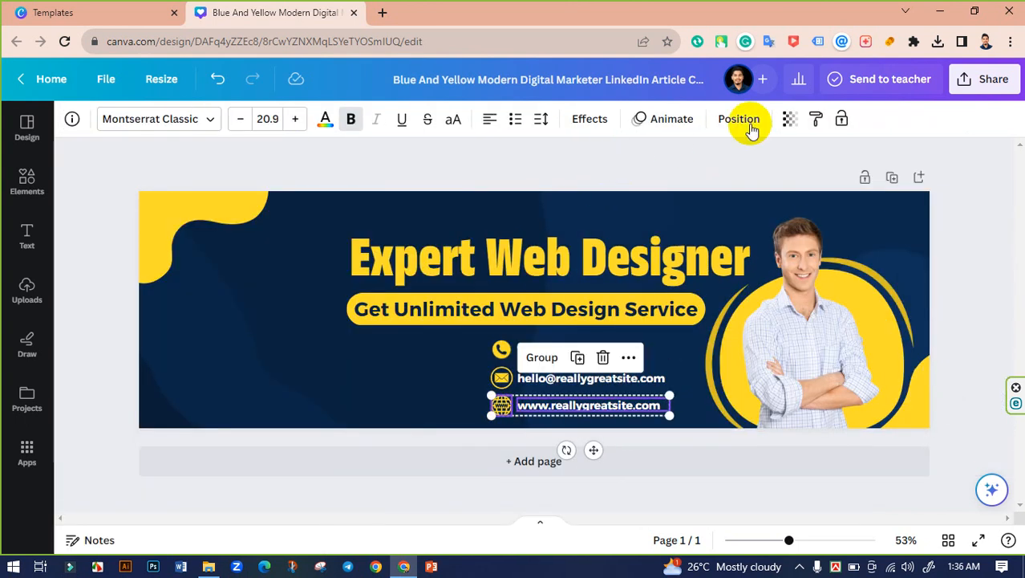
pyautogui.click(739, 118)
pyautogui.click(107, 284)
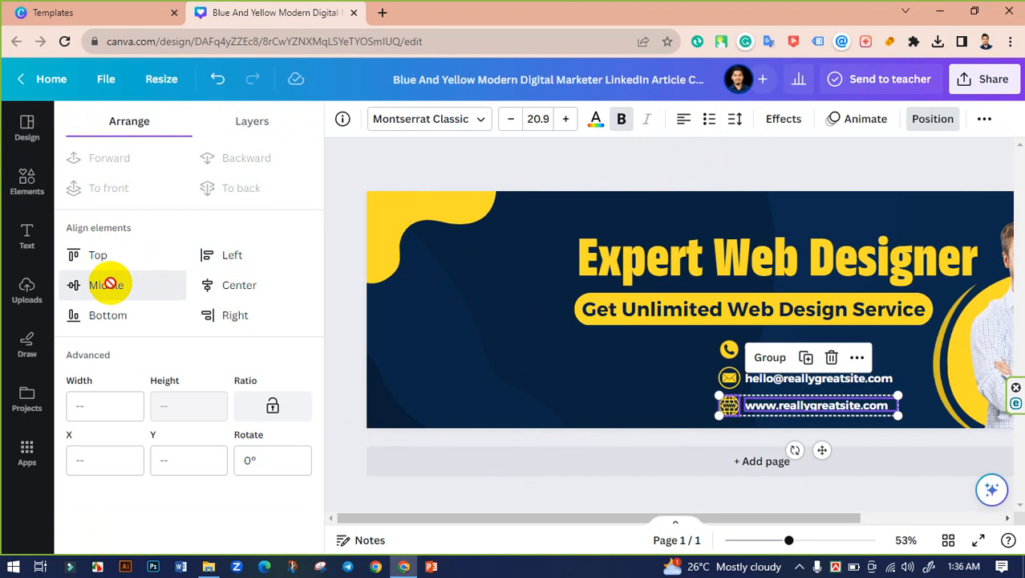
pyautogui.click(528, 454)
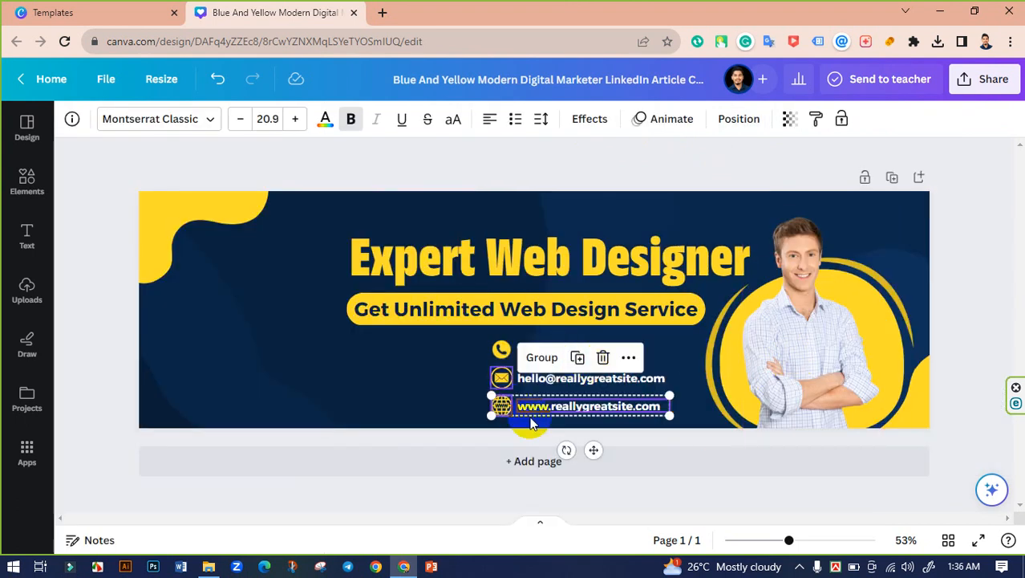
pyautogui.click(589, 495)
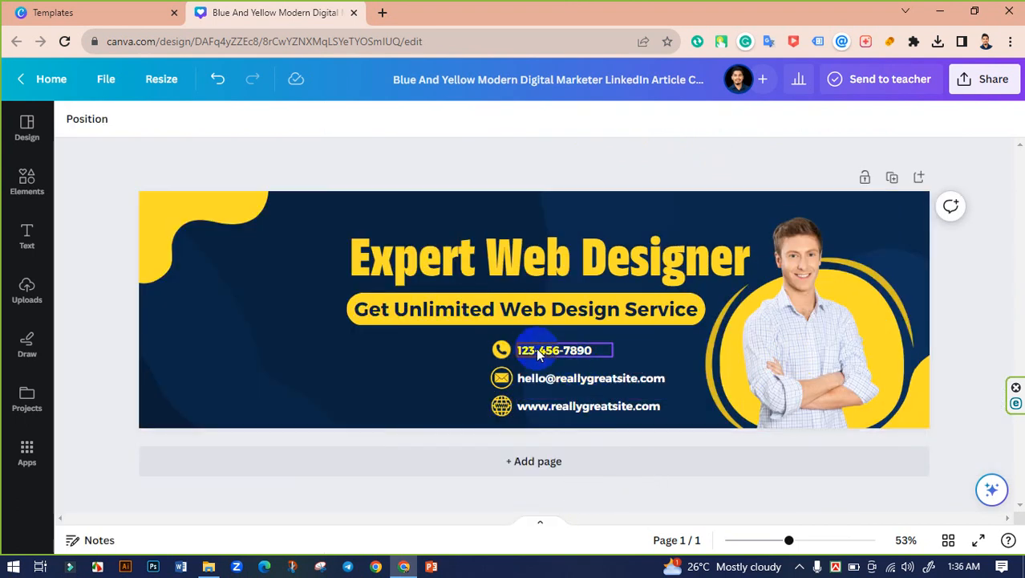
pyautogui.click(542, 351)
pyautogui.click(502, 348)
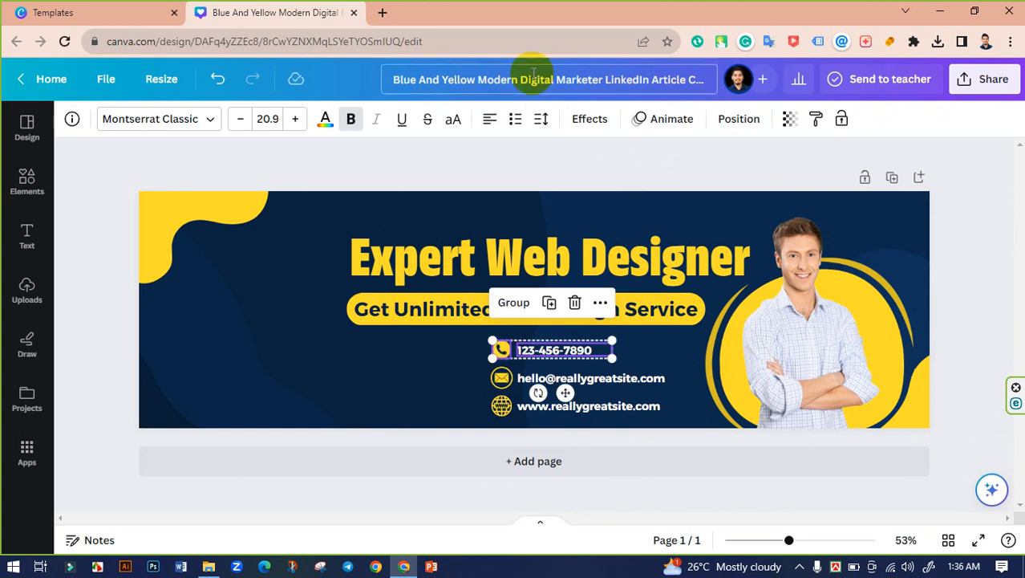
pyautogui.click(732, 129)
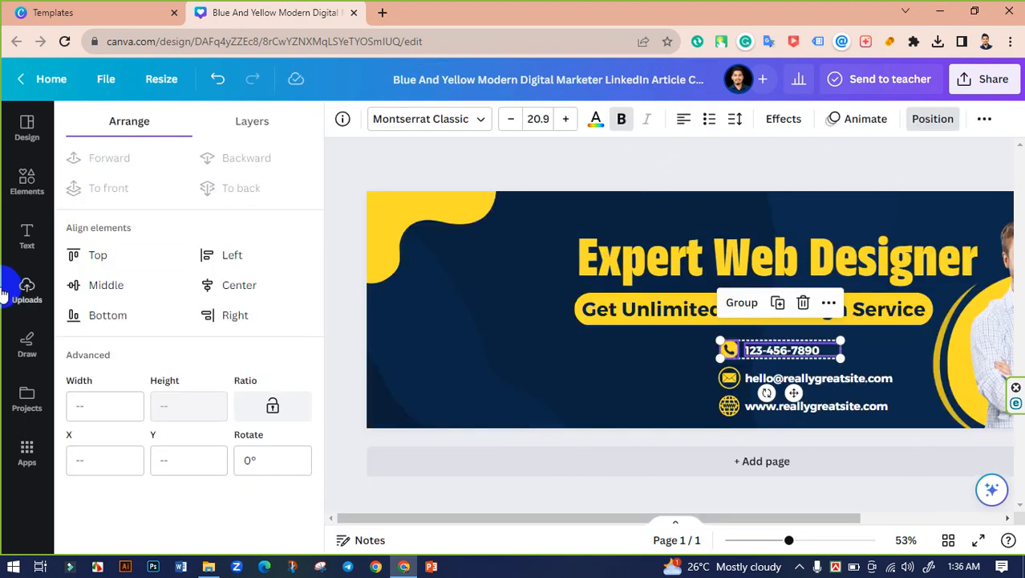
pyautogui.click(101, 284)
pyautogui.click(596, 495)
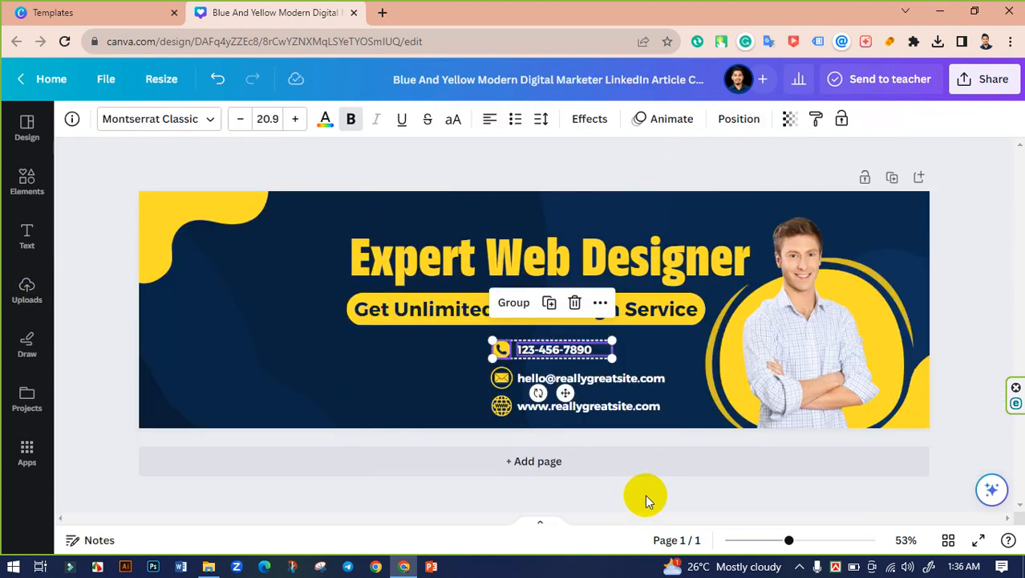
pyautogui.click(646, 494)
# Step: Replace the phone number with the designer's own number and widen its box onto one line
pyautogui.doubleClick(561, 353)
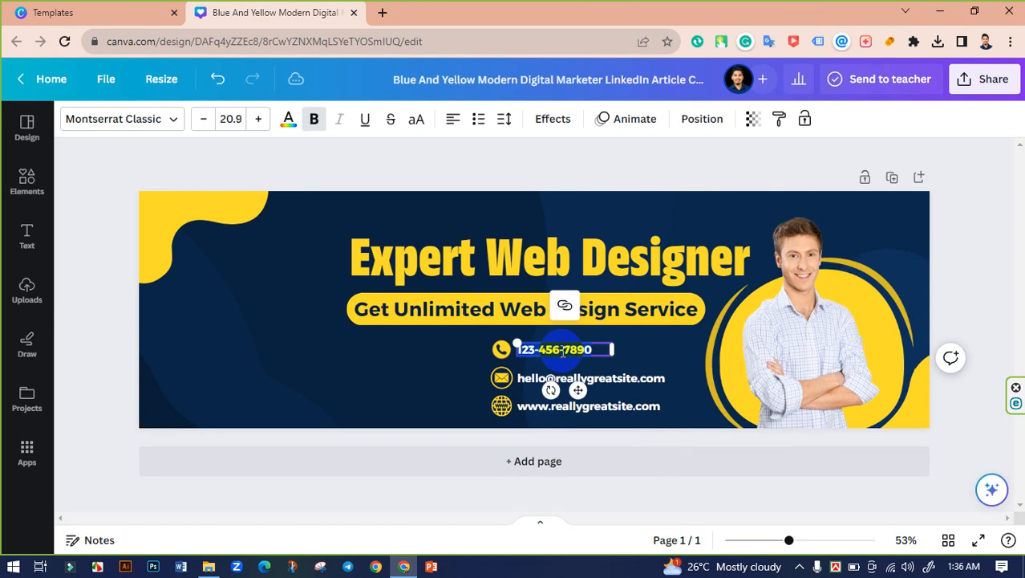
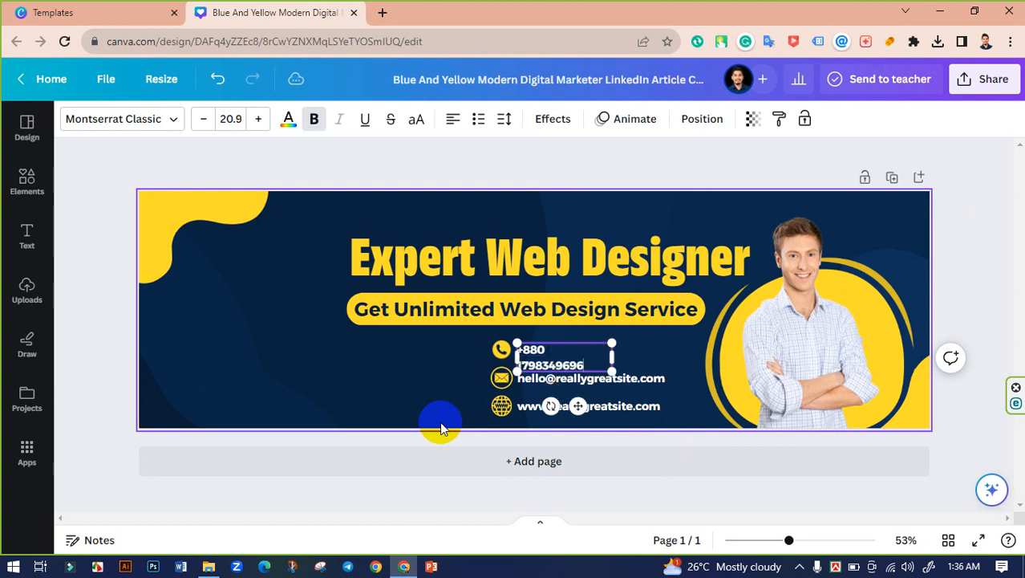
pyautogui.moveTo(613, 357); pyautogui.dragTo(632, 359)
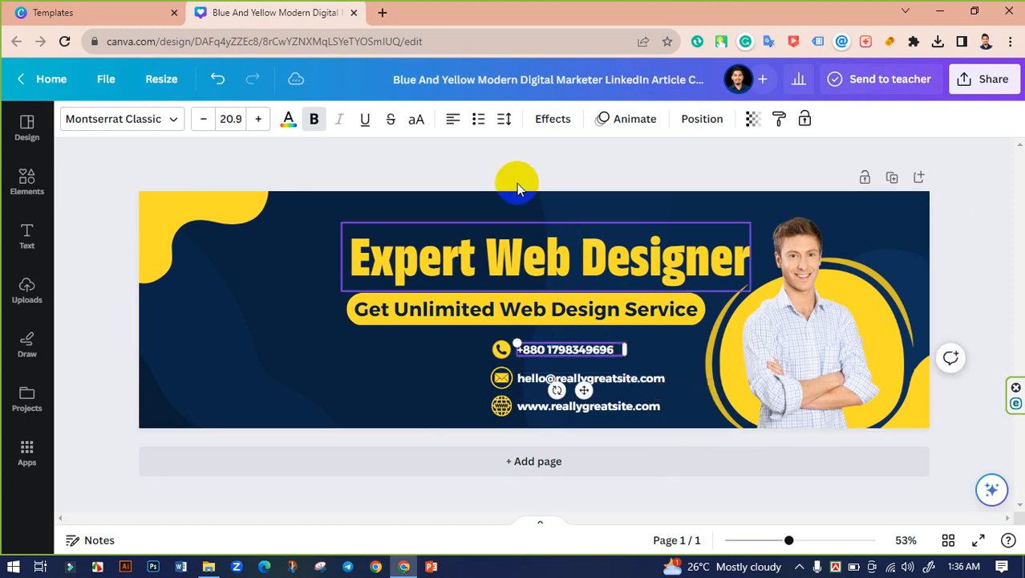
pyautogui.click(490, 163)
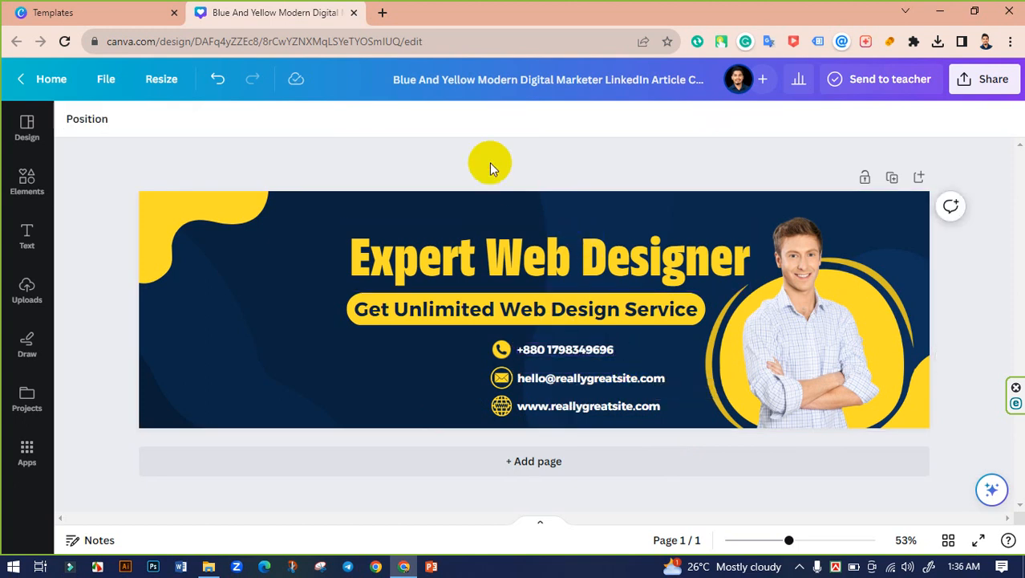
# Step: Enter the designer's email address and widen the email line to fit one line
pyautogui.doubleClick(550, 375)
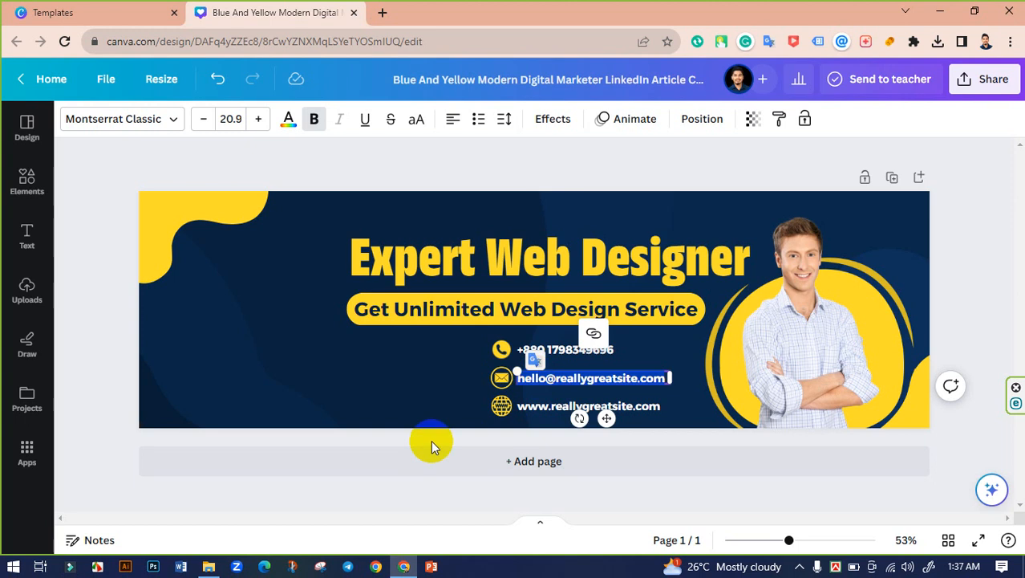
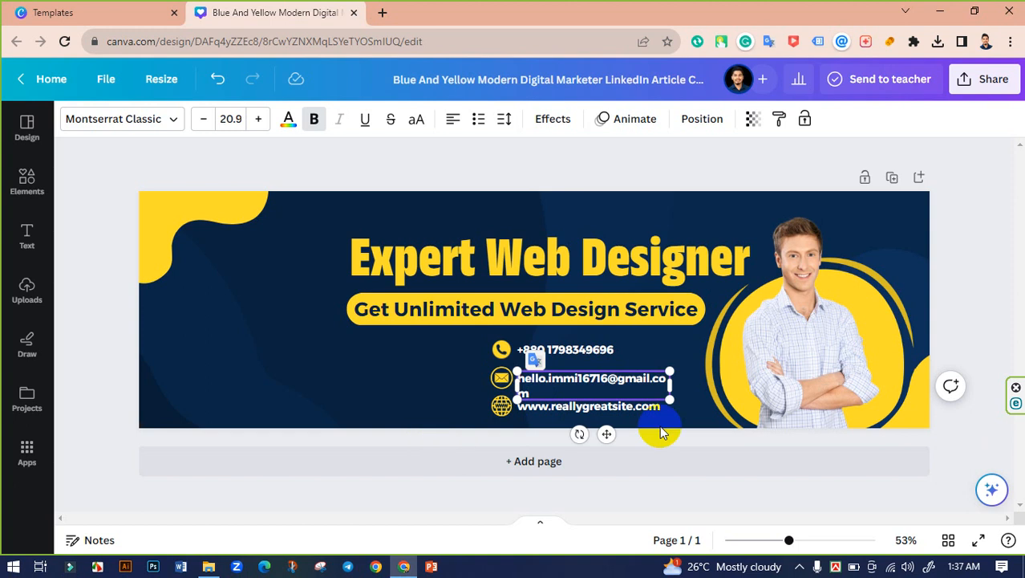
pyautogui.moveTo(677, 389); pyautogui.dragTo(682, 385)
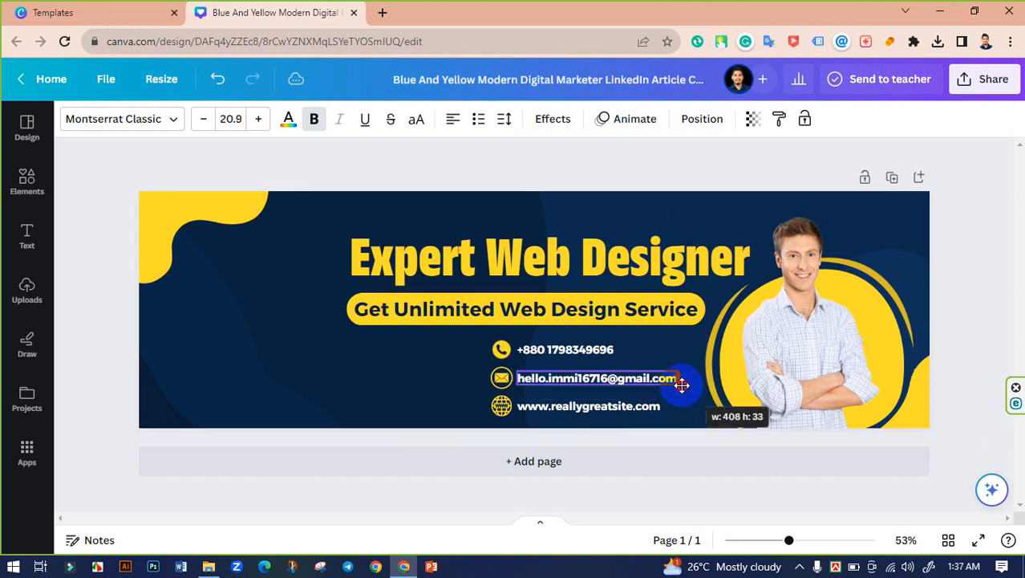
pyautogui.click(511, 177)
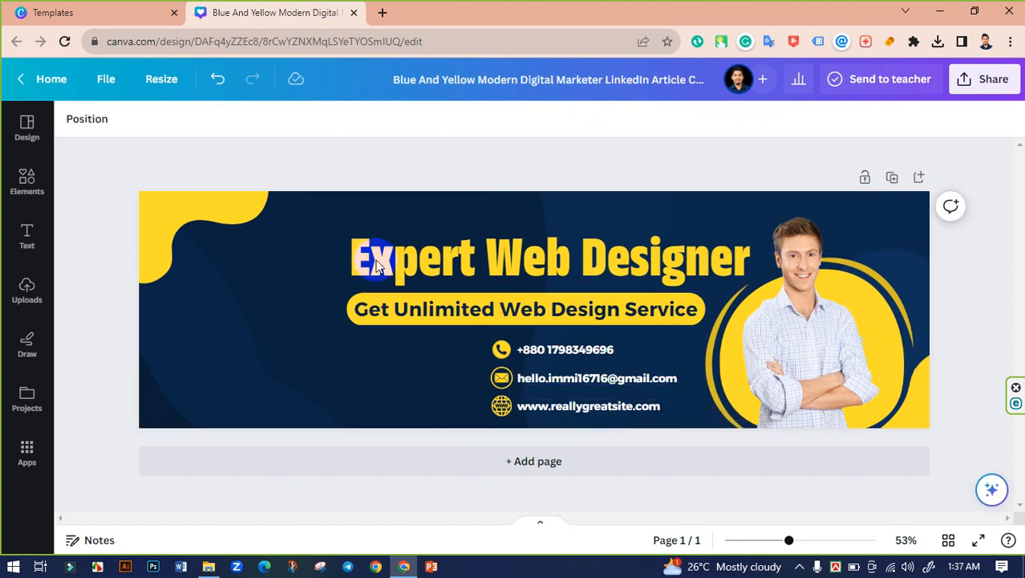
pyautogui.click(568, 408)
pyautogui.click(567, 408)
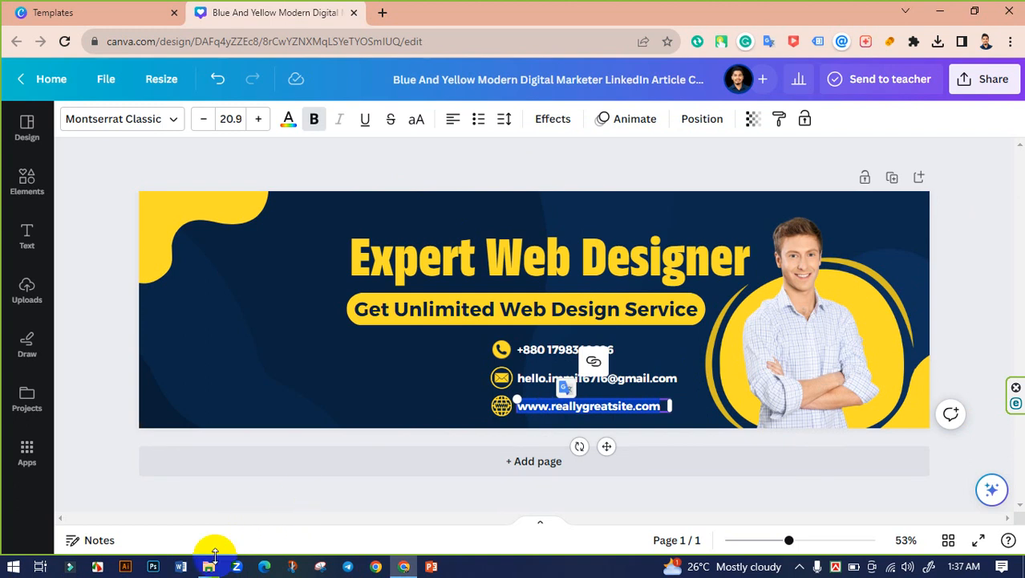
pyautogui.write('www.completementor')
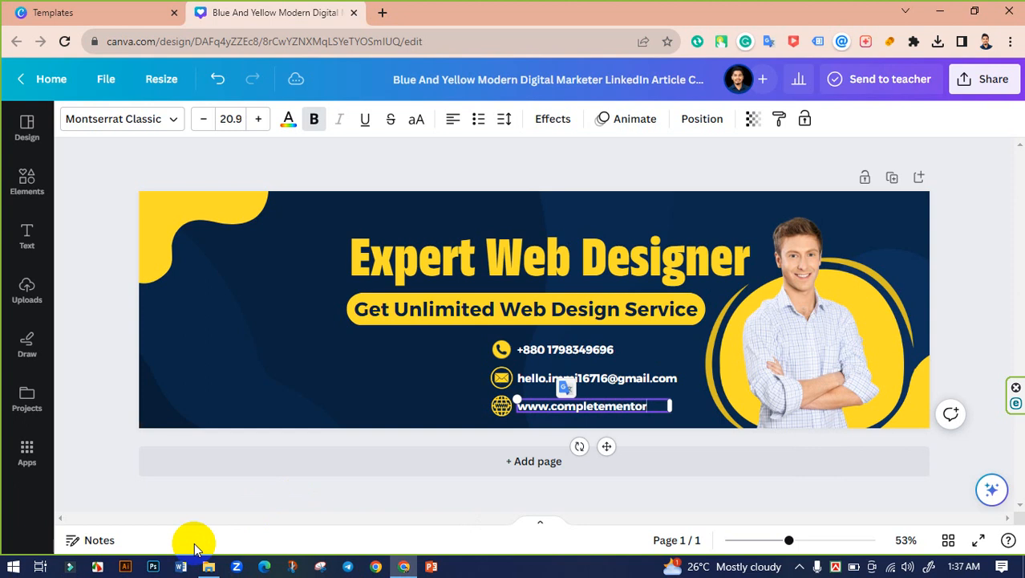
pyautogui.write('.com')
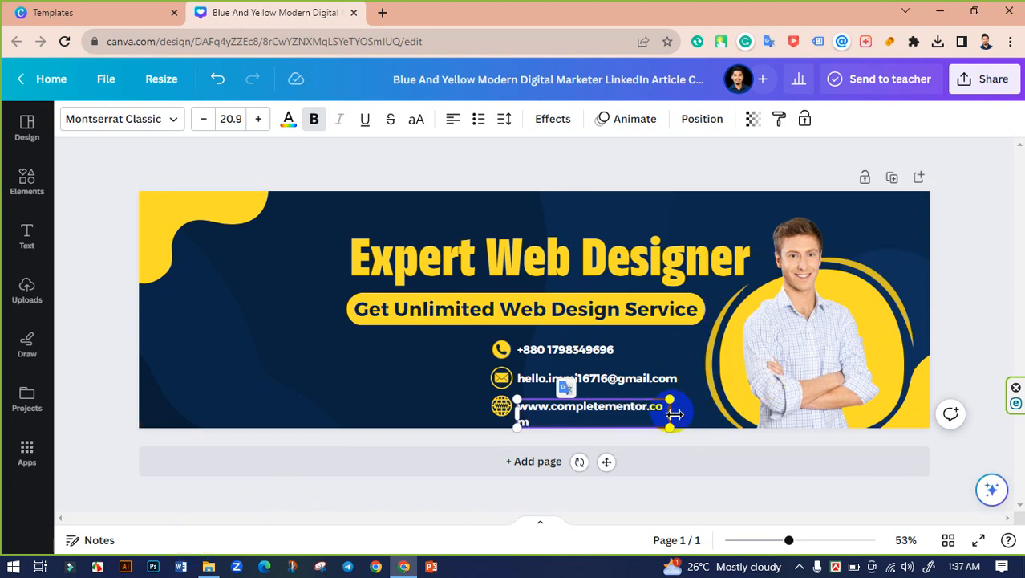
pyautogui.moveTo(675, 413); pyautogui.dragTo(681, 410)
pyautogui.click(459, 166)
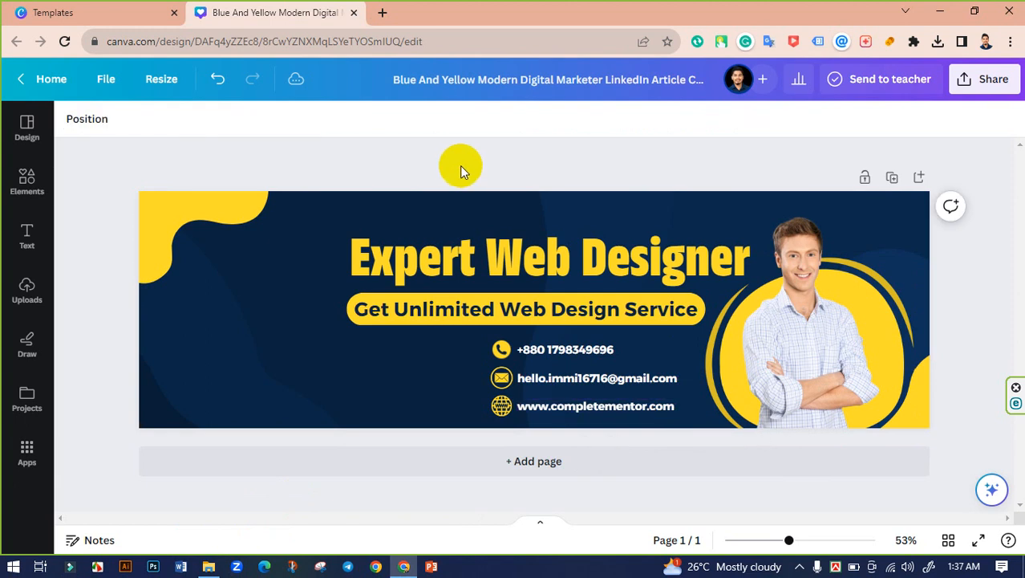
# Step: Raise the font size of the phone, email and website lines to 21.9
pyautogui.click(582, 381)
pyautogui.keyDown('shift'); pyautogui.click(540, 357); pyautogui.keyUp('shift')
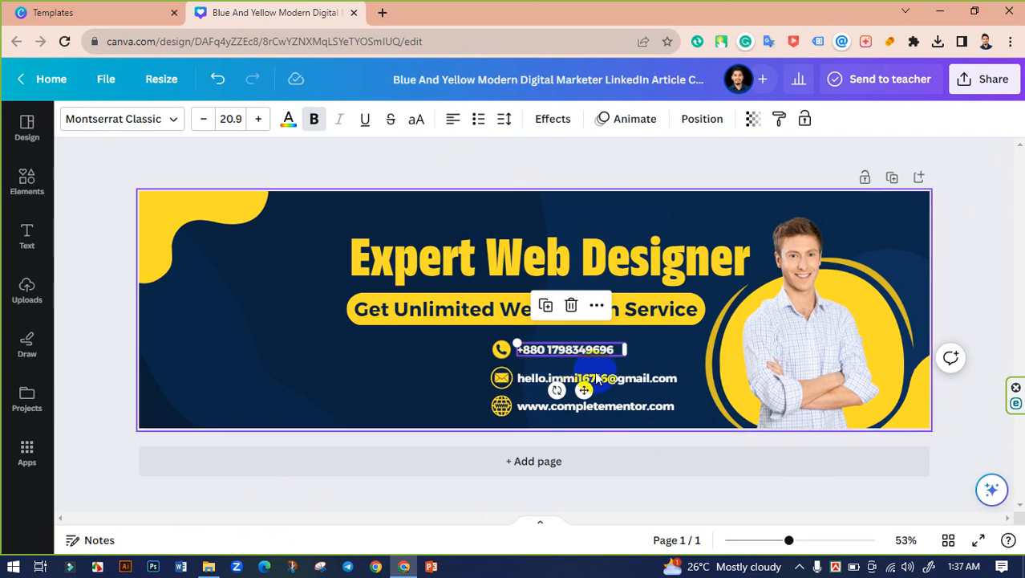
pyautogui.keyDown('shift'); pyautogui.click(626, 405); pyautogui.keyUp('shift')
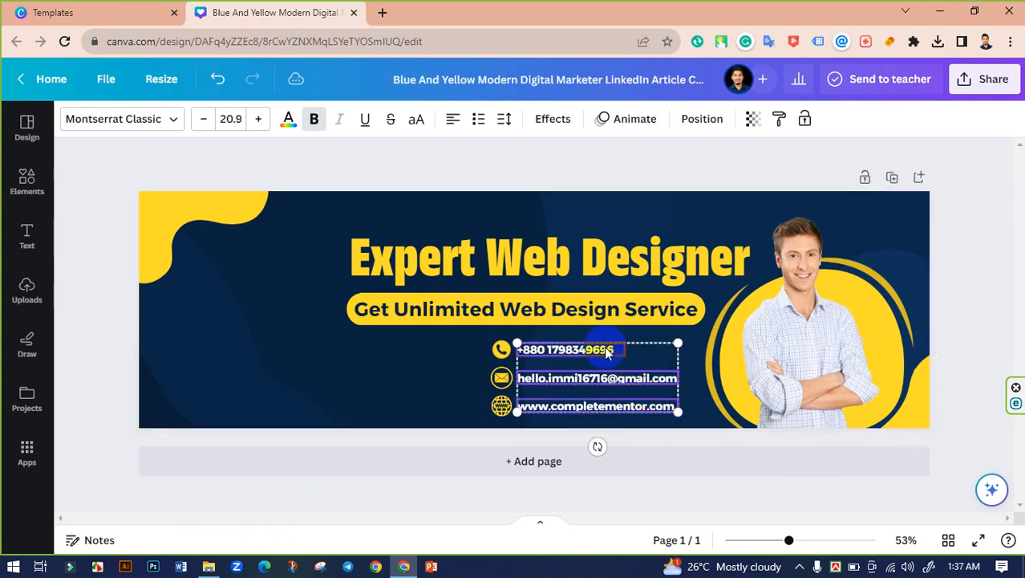
pyautogui.click(260, 121)
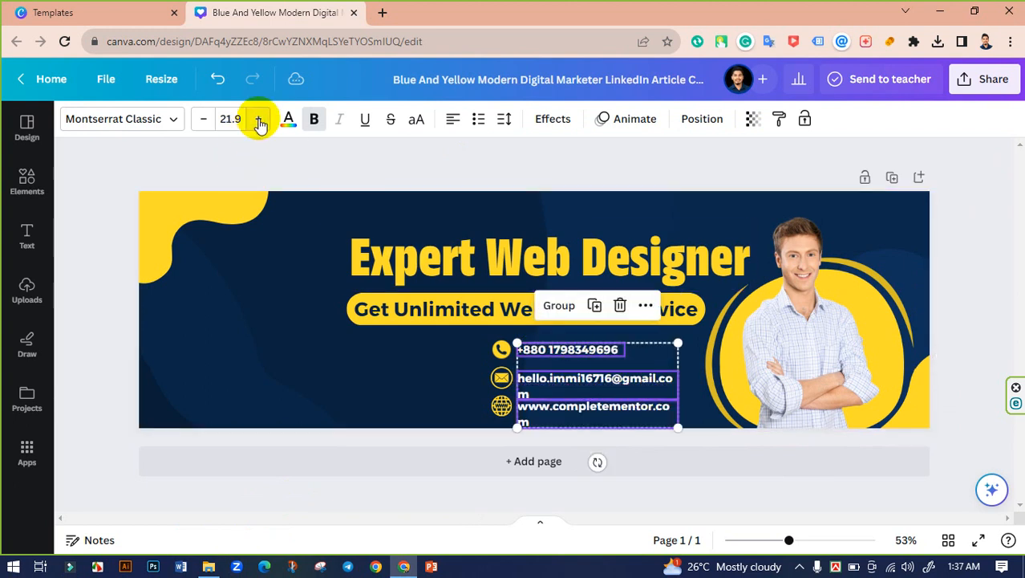
pyautogui.click(674, 393)
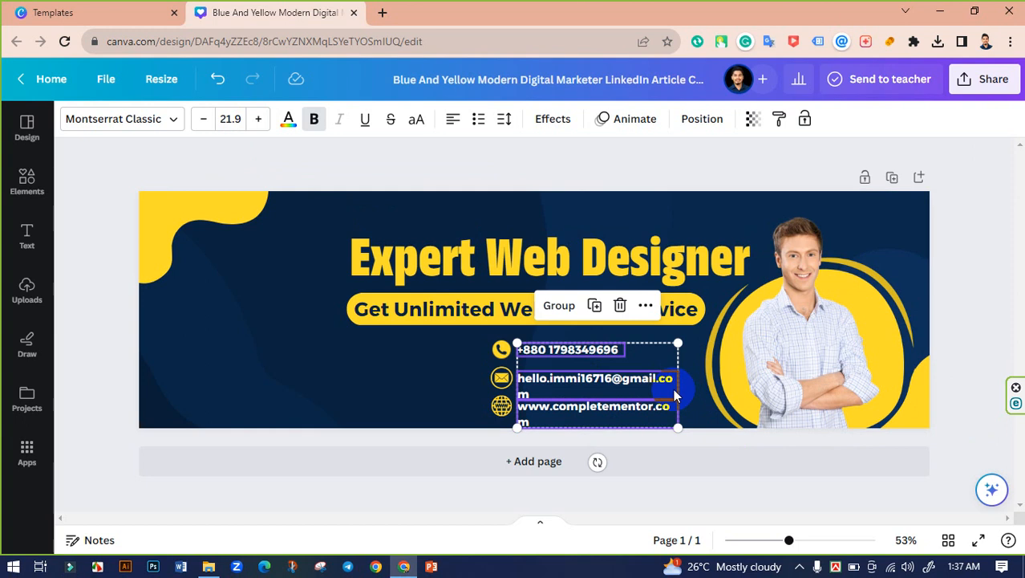
pyautogui.click(504, 169)
# Step: Widen the email and website text boxes so each stays on a single line
pyautogui.click(634, 379)
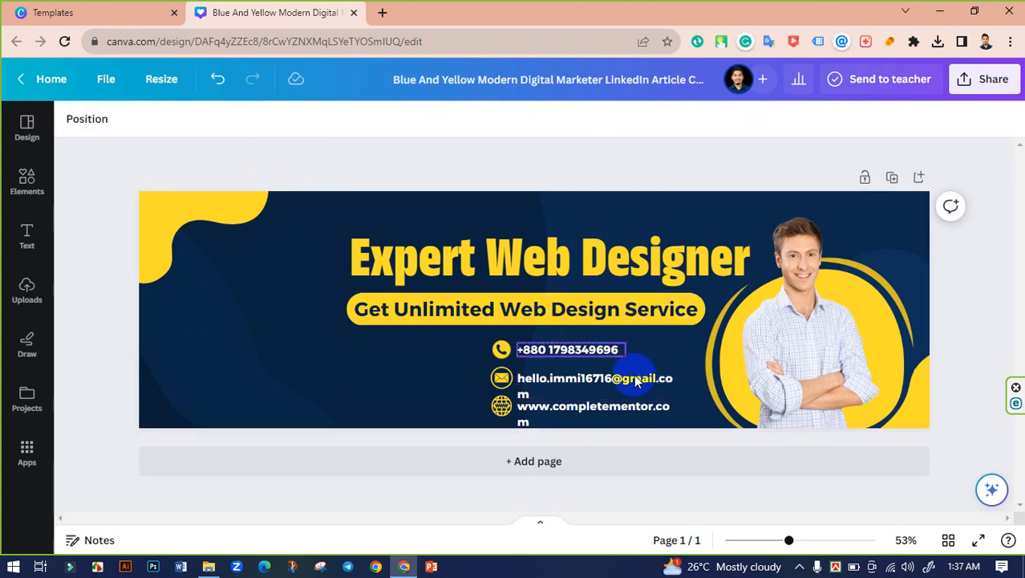
pyautogui.moveTo(687, 388); pyautogui.dragTo(690, 411)
pyautogui.click(642, 407)
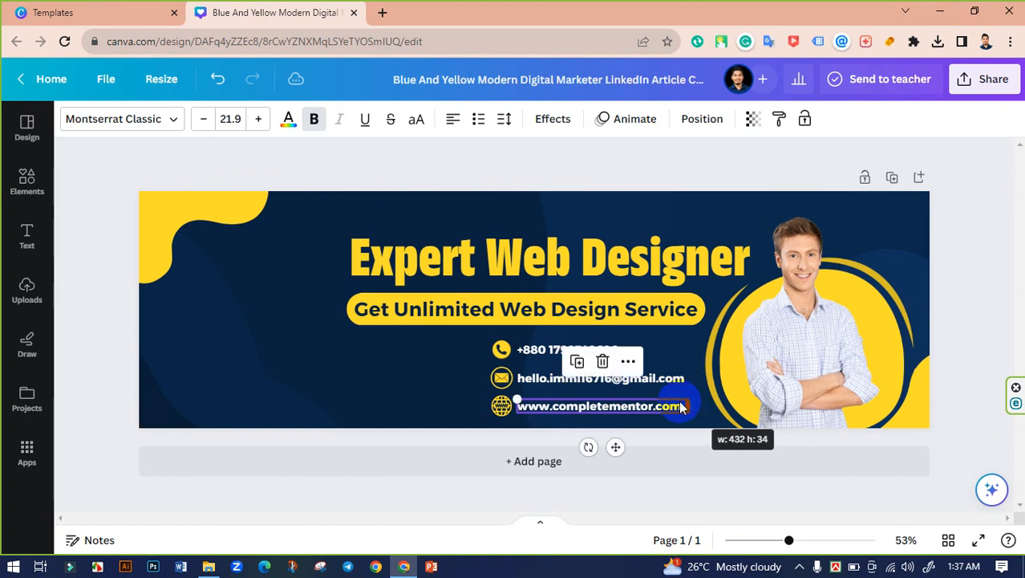
pyautogui.click(495, 183)
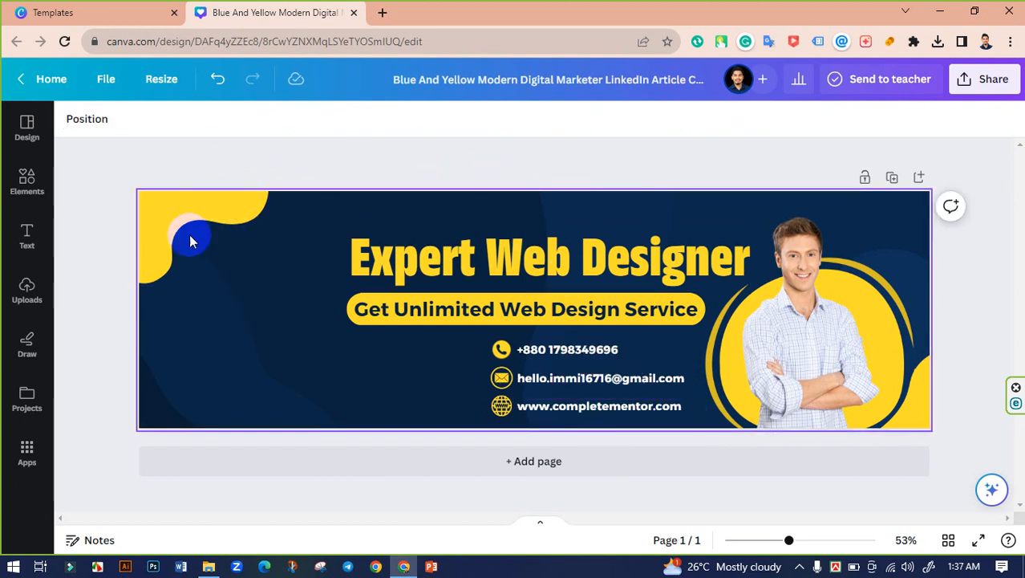
pyautogui.click(157, 249)
# Step: Enlarge the yellow corner shape at the top left of the banner
pyautogui.moveTo(268, 191); pyautogui.dragTo(287, 183)
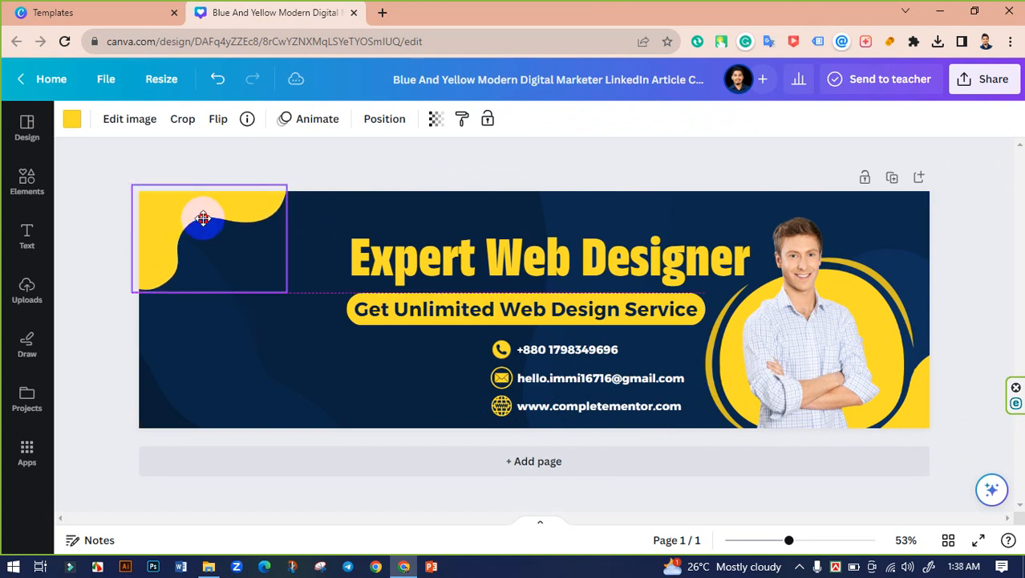
pyautogui.click(231, 159)
pyautogui.click(444, 404)
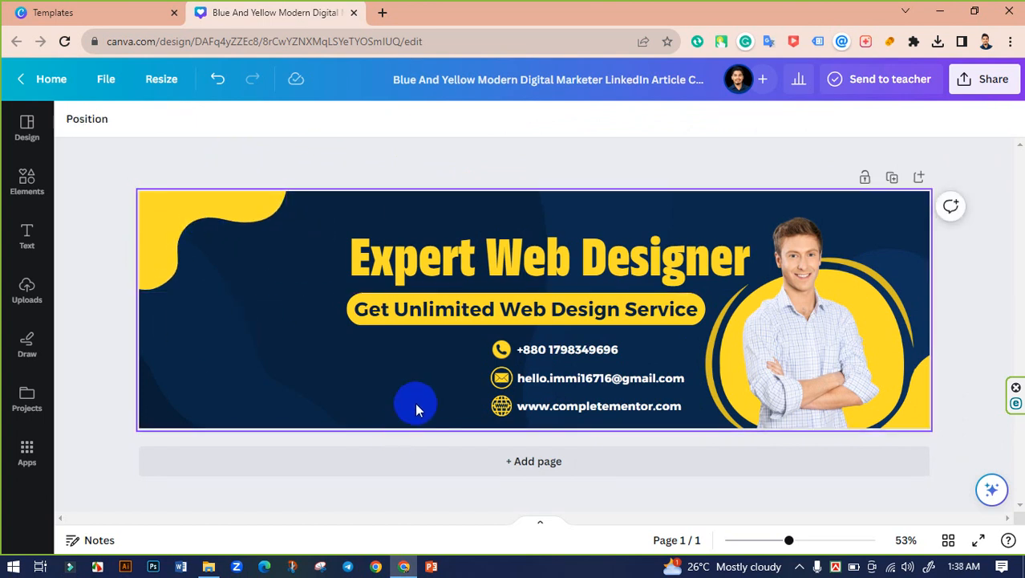
# Step: Search the Elements library for 'shape'
pyautogui.click(31, 181)
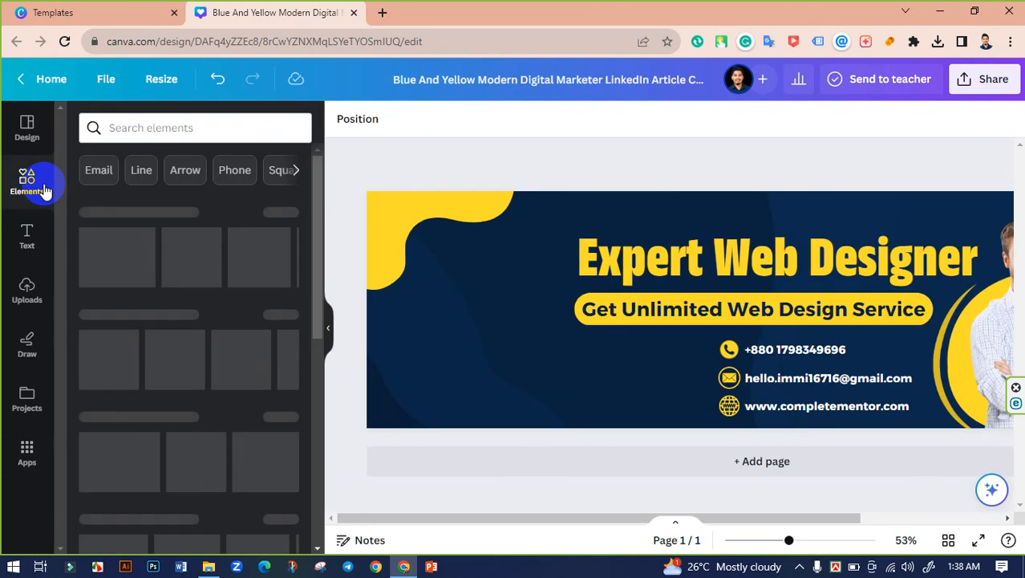
pyautogui.click(98, 170)
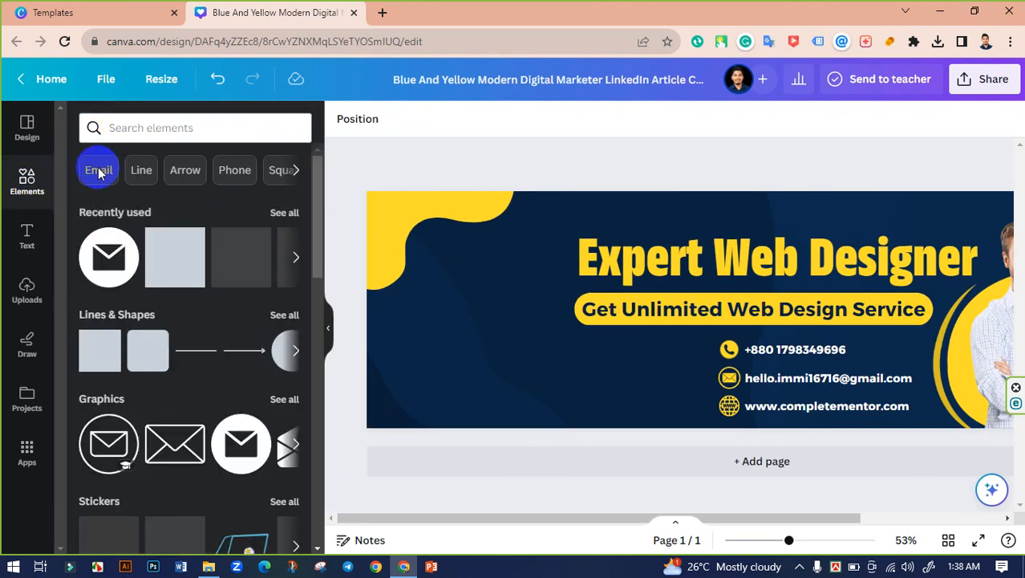
pyautogui.write('shao')
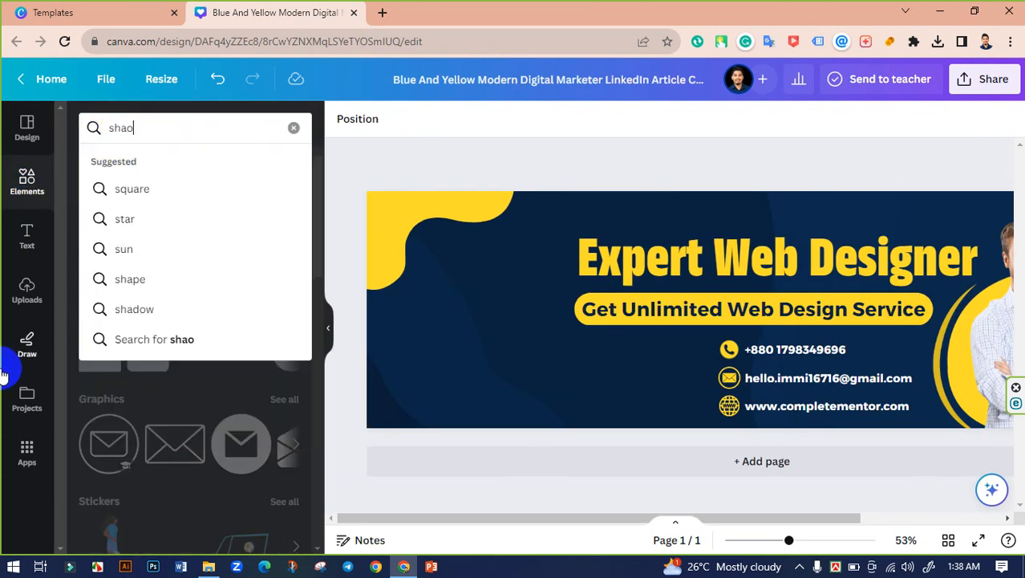
pyautogui.press('BackSpace')
pyautogui.write('pe')
pyautogui.press('Return')
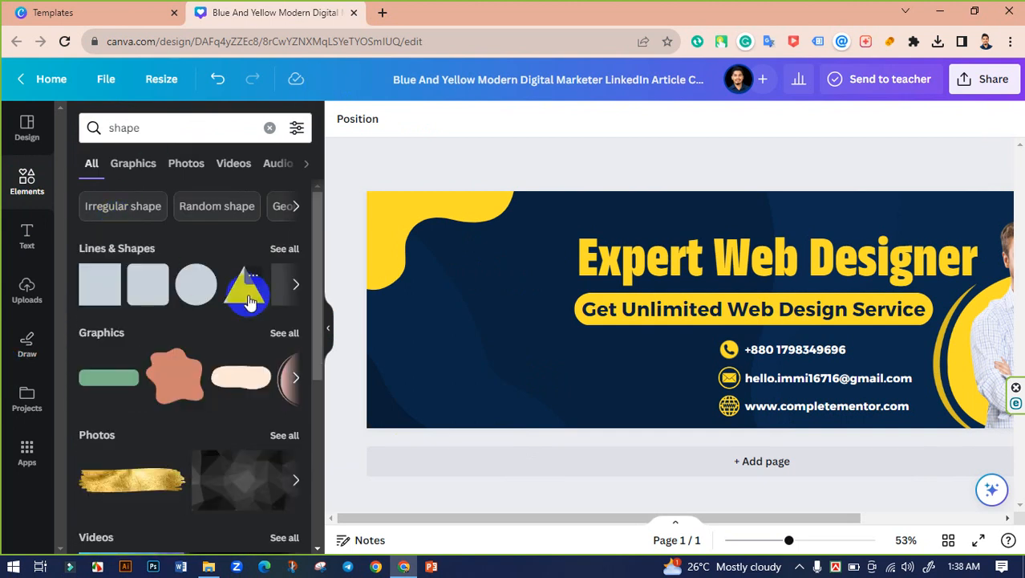
pyautogui.click(279, 255)
pyautogui.scroll(-5, 273, 337)
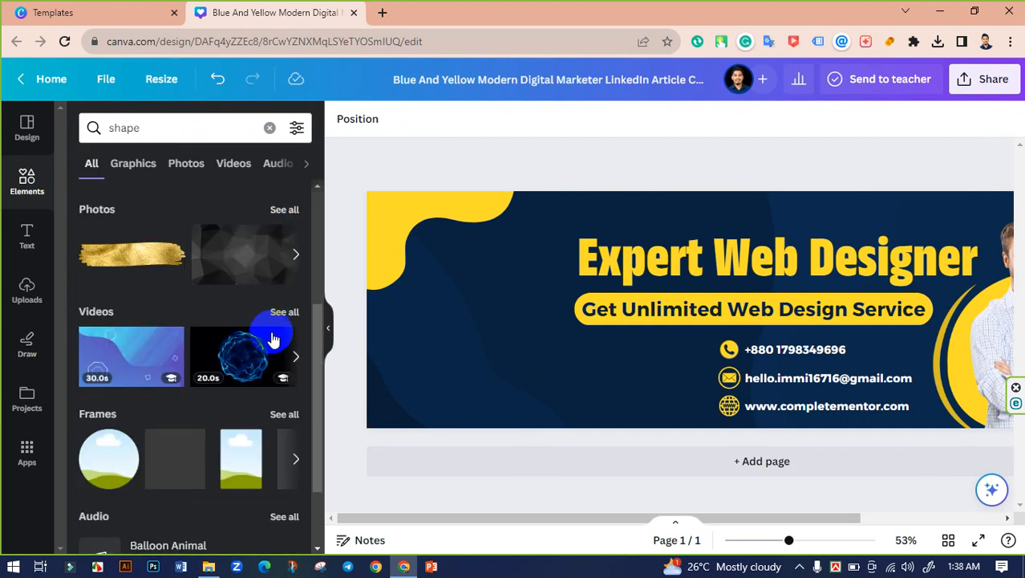
pyautogui.scroll(5, 255, 325)
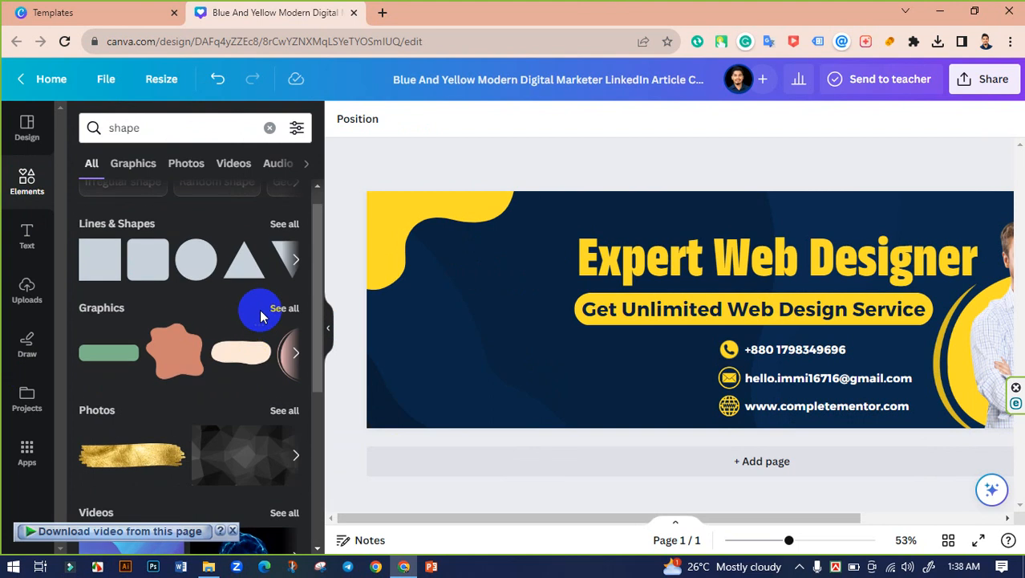
# Step: Browse all shape graphics and place a diagonally striped circle at the banner's lower left
pyautogui.click(277, 309)
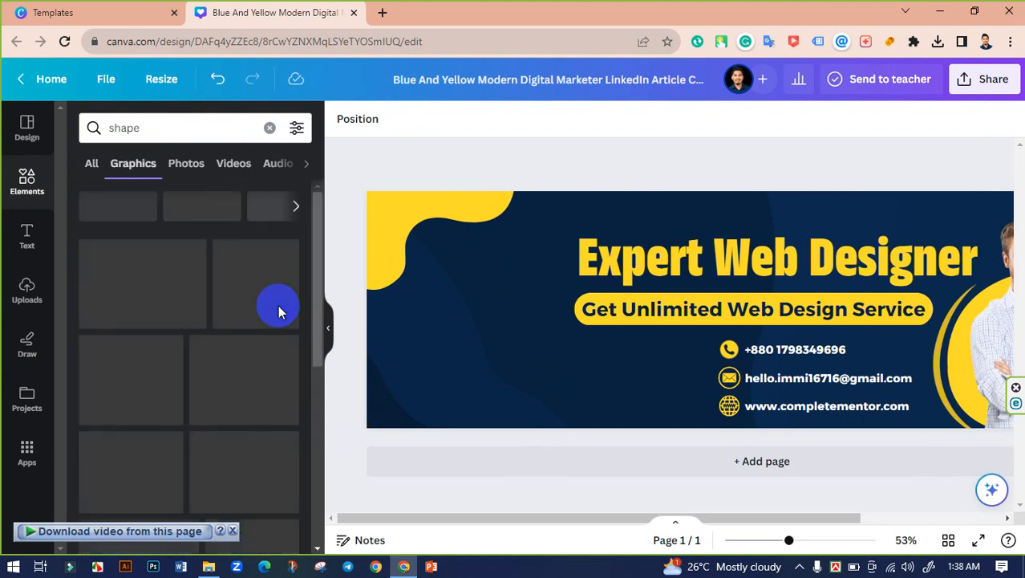
pyautogui.scroll(-4, 233, 276)
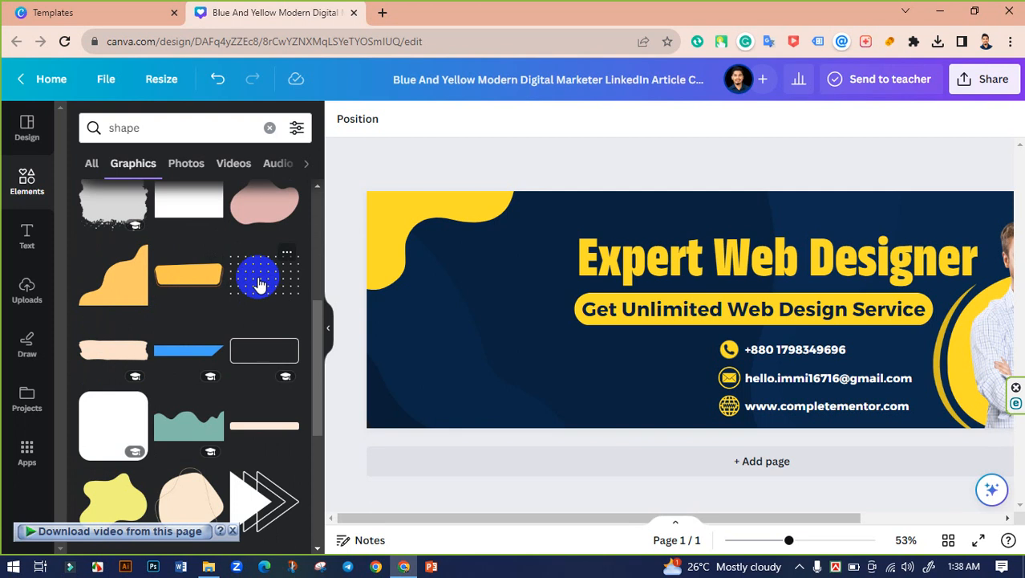
pyautogui.scroll(-3, 259, 277)
pyautogui.scroll(-4, 259, 350)
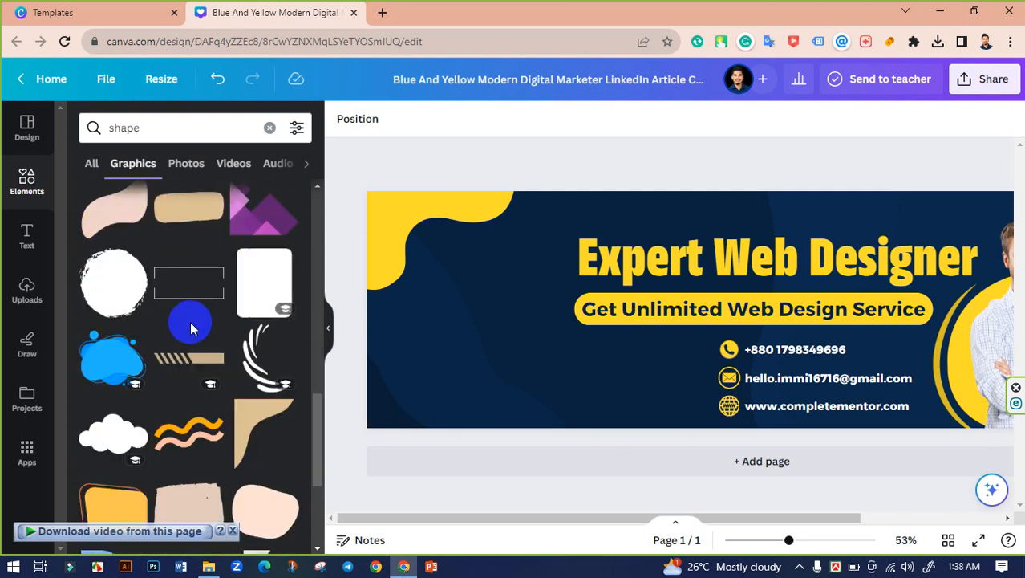
pyautogui.scroll(-2, 191, 328)
pyautogui.scroll(-1, 221, 311)
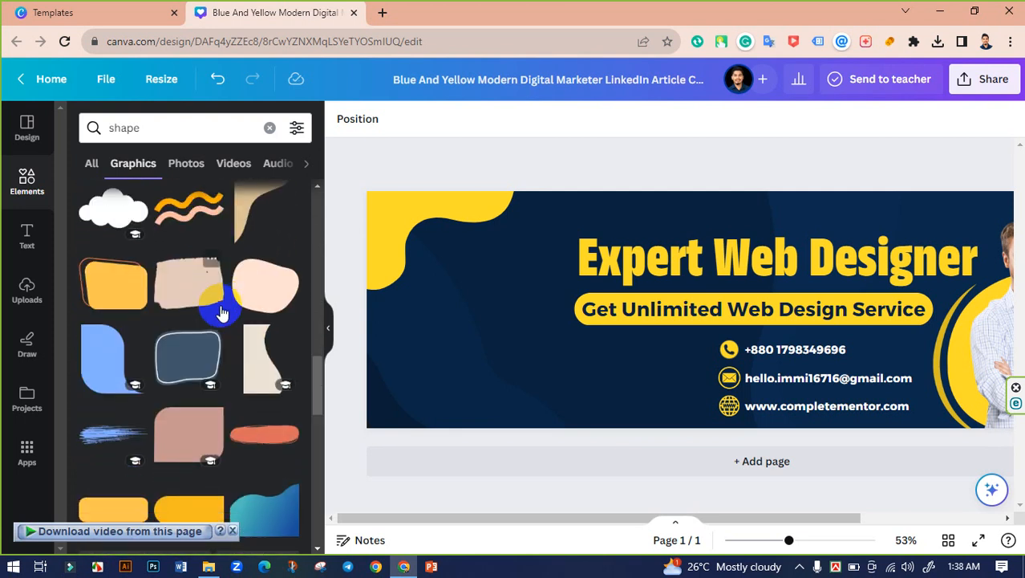
pyautogui.scroll(-4, 224, 315)
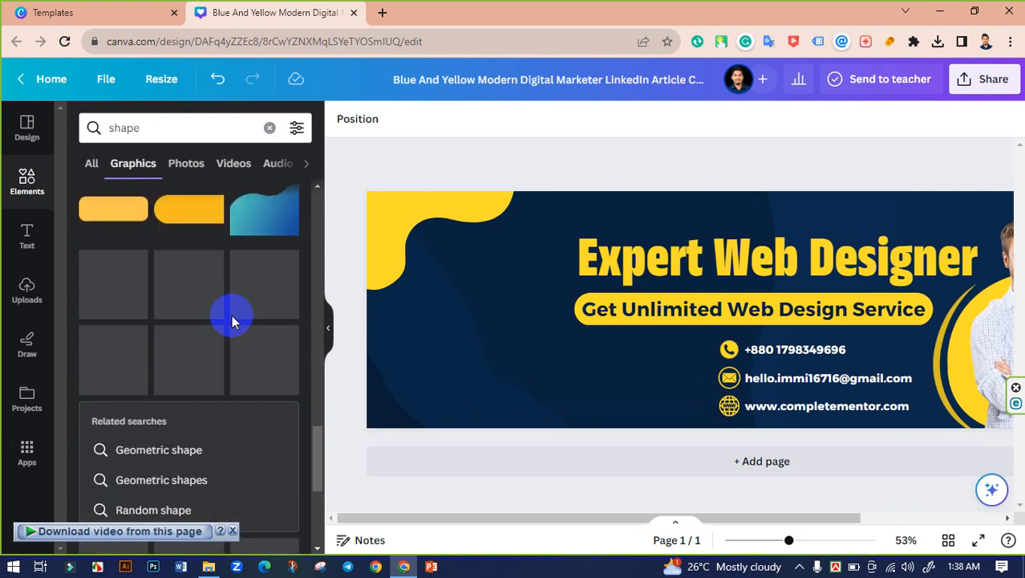
pyautogui.scroll(-1, 185, 313)
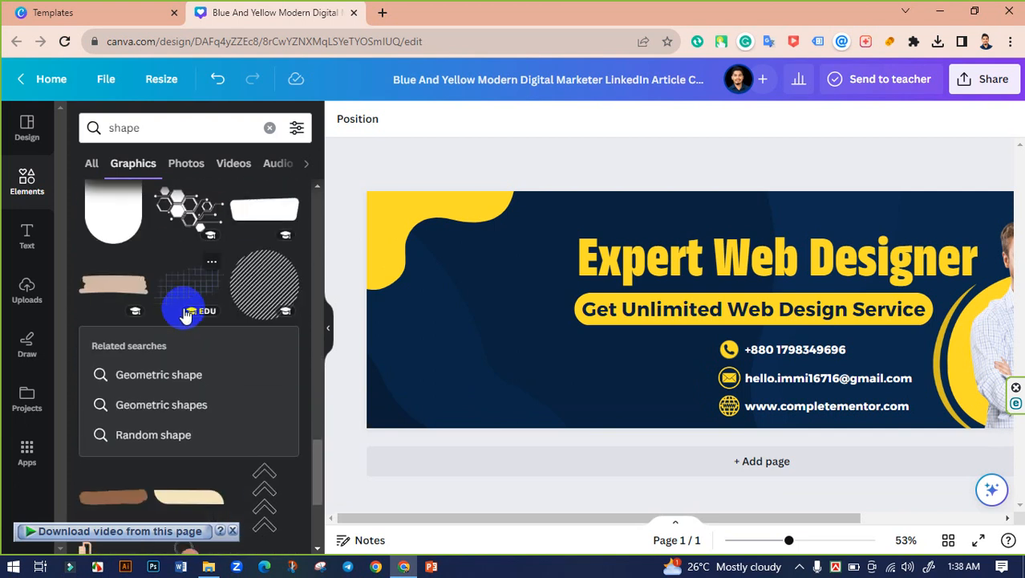
pyautogui.scroll(-2, 208, 305)
pyautogui.scroll(3, 241, 317)
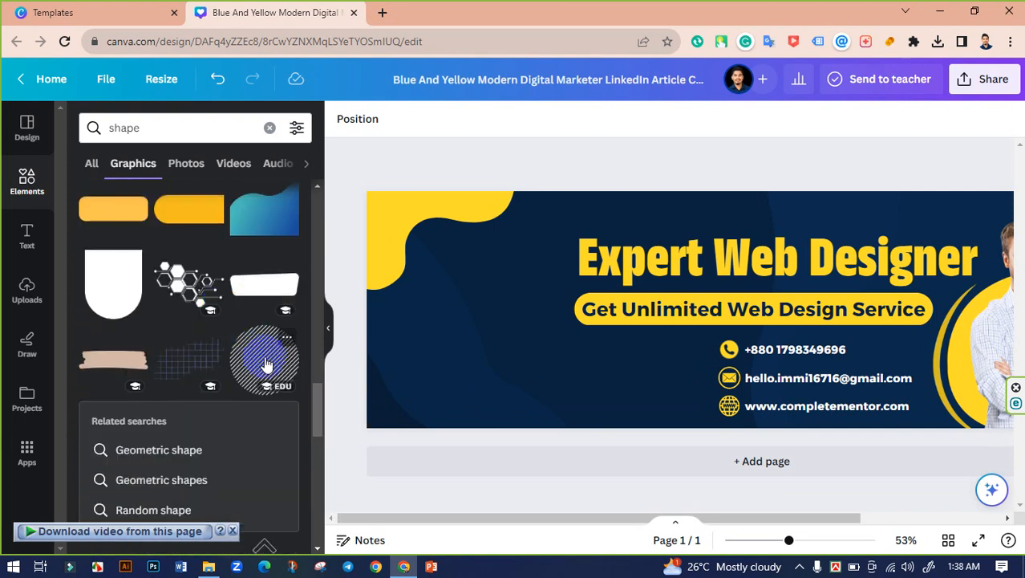
pyautogui.click(267, 364)
pyautogui.moveTo(767, 321); pyautogui.dragTo(403, 373)
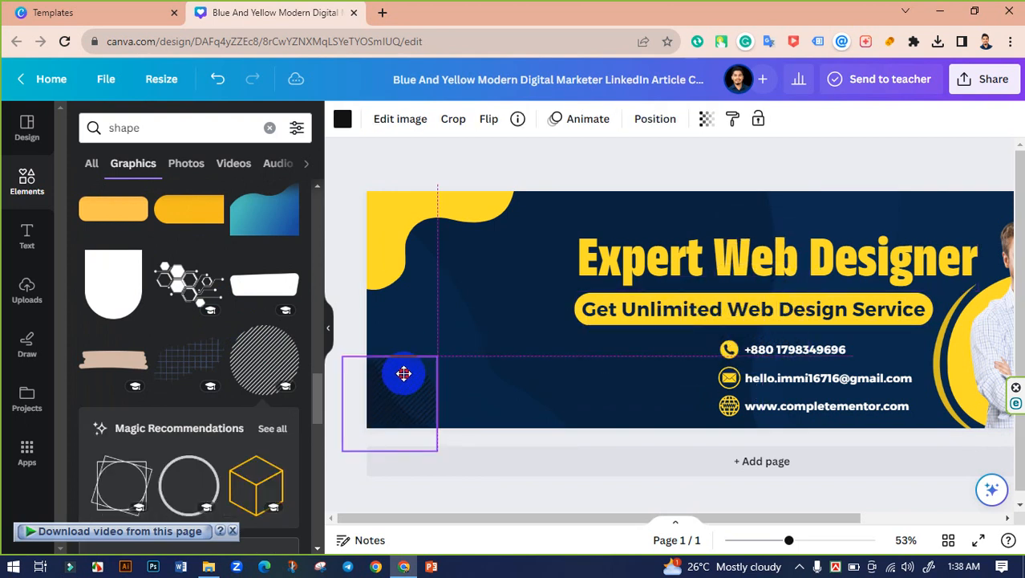
# Step: Make the striped circle white with transparency 30, then zoom out to fit the banner
pyautogui.click(343, 119)
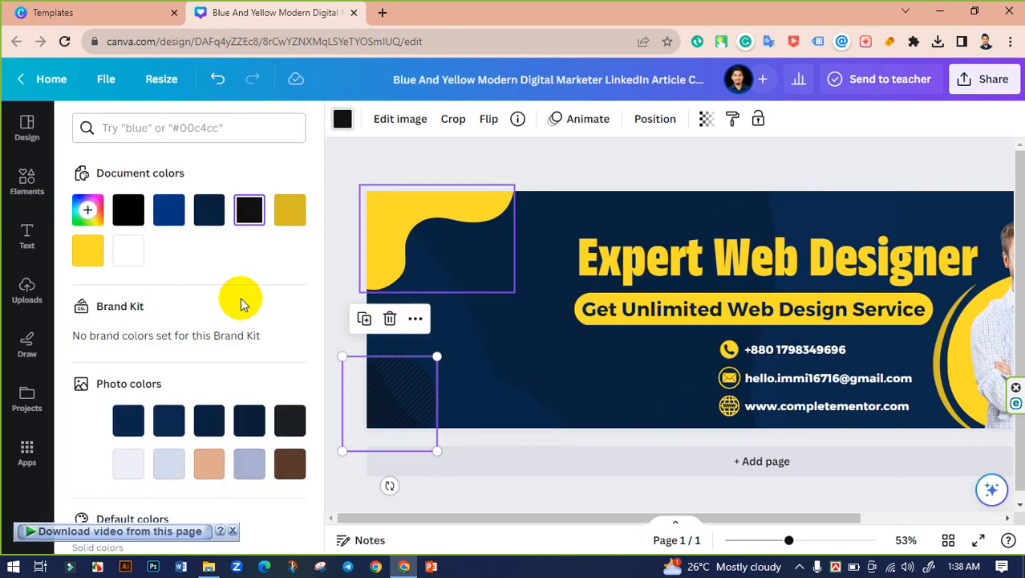
pyautogui.click(129, 250)
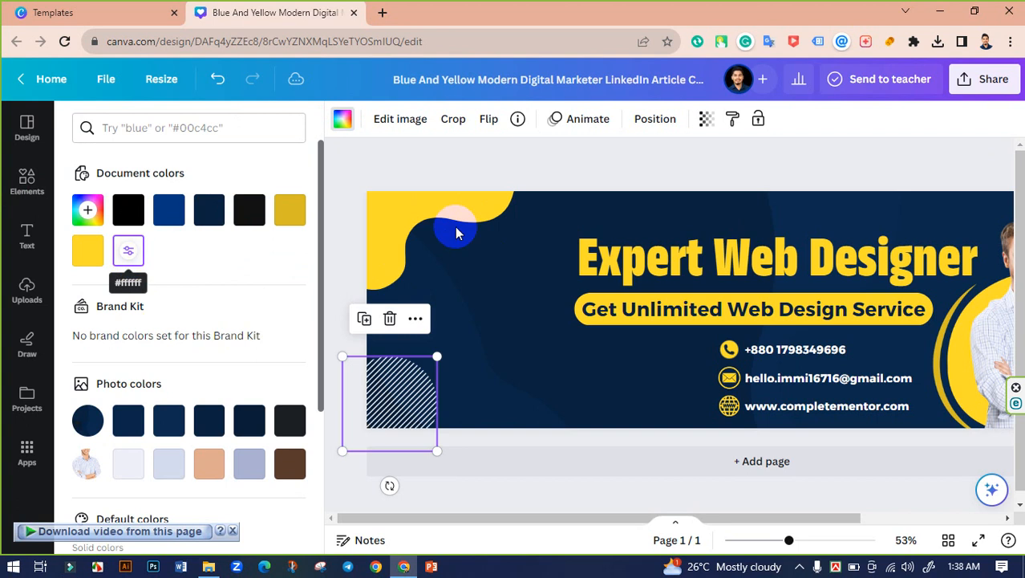
pyautogui.click(703, 121)
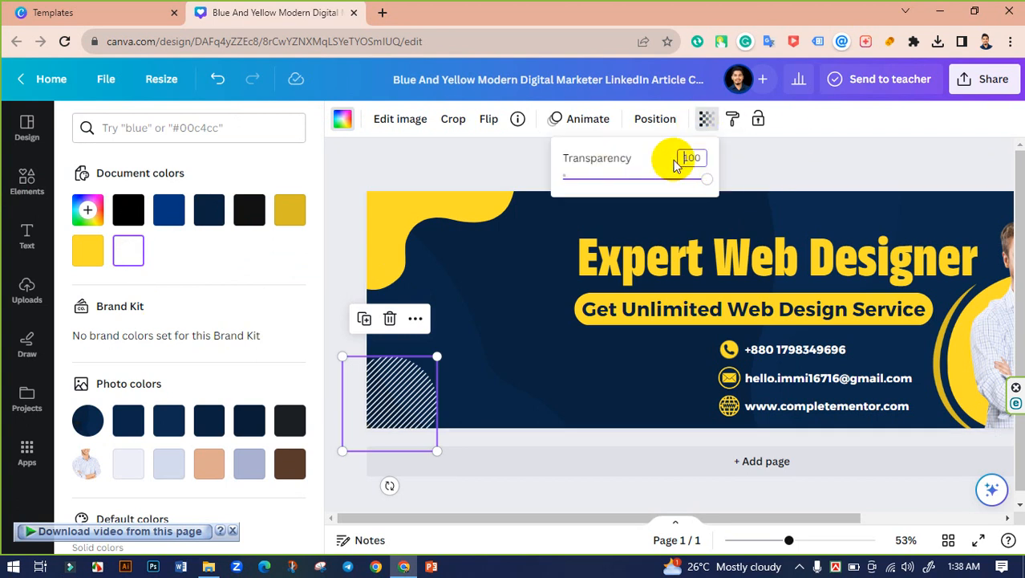
pyautogui.write('30')
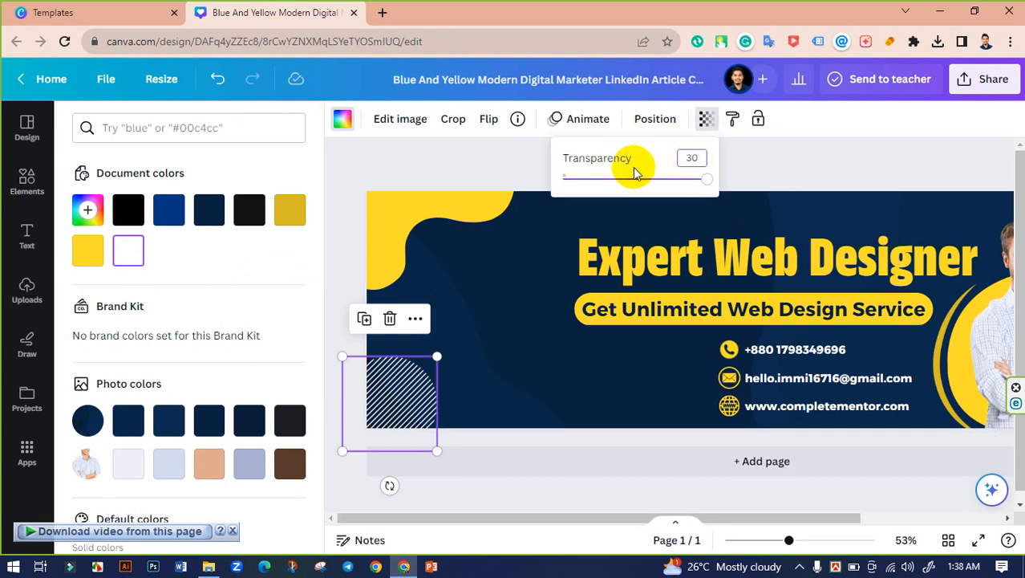
pyautogui.press('Return')
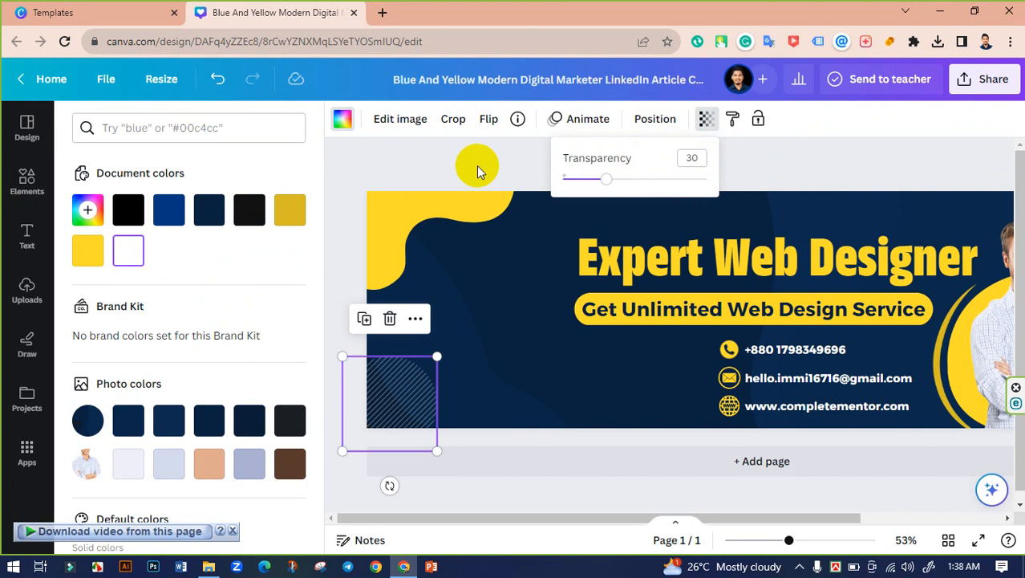
pyautogui.click(477, 165)
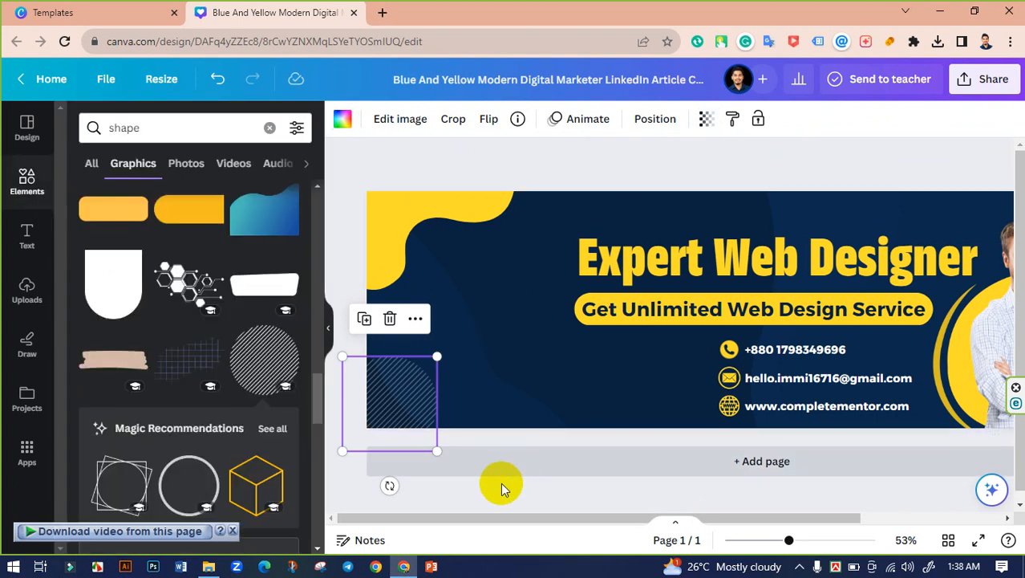
pyautogui.click(496, 491)
pyautogui.moveTo(789, 540); pyautogui.dragTo(777, 543)
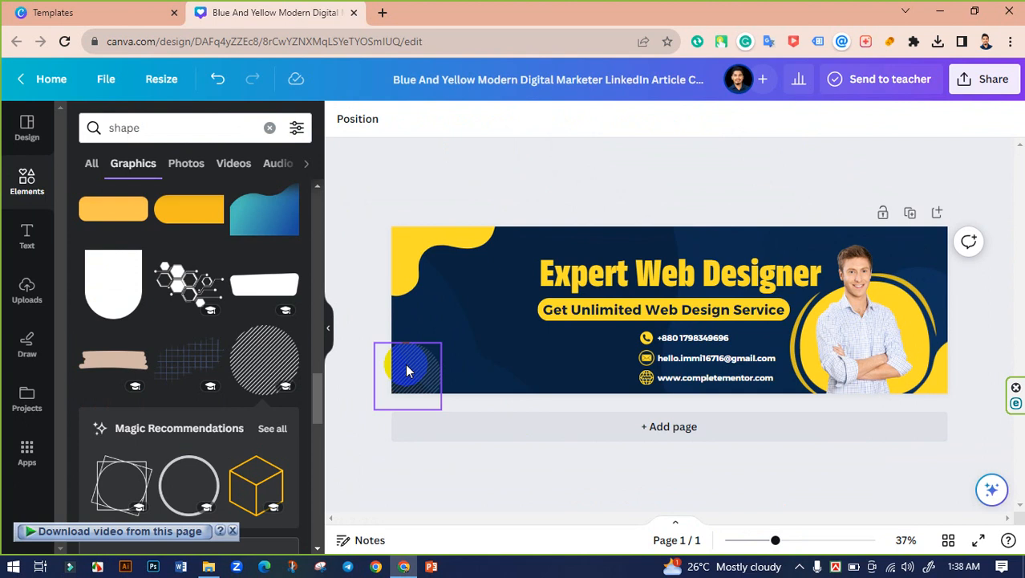
# Step: Move the striped circle to the top-right corner and delete the man's photo on the right
pyautogui.moveTo(406, 369); pyautogui.dragTo(929, 223)
pyautogui.click(998, 241)
pyautogui.click(870, 302)
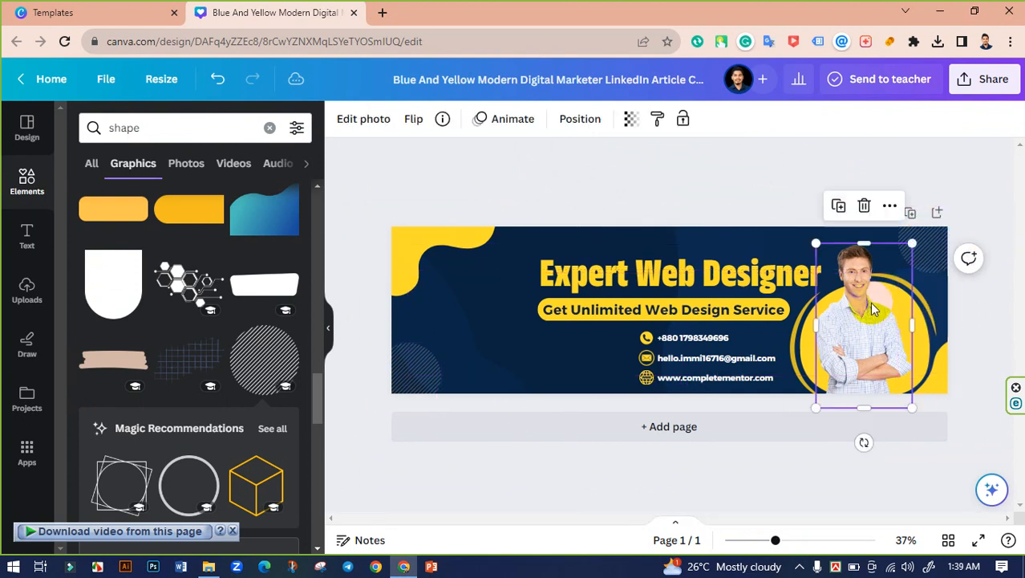
pyautogui.click(864, 206)
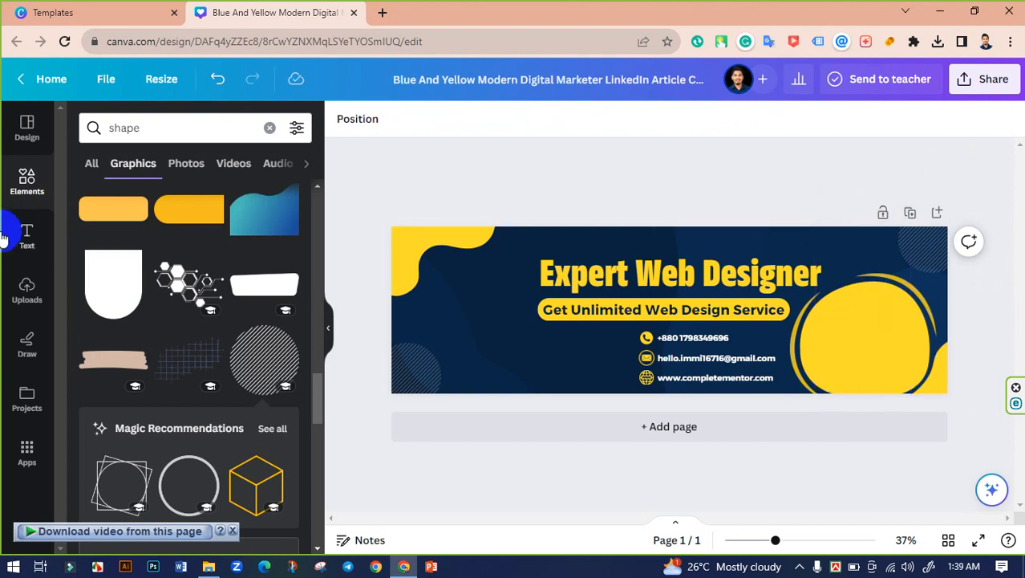
pyautogui.click(26, 287)
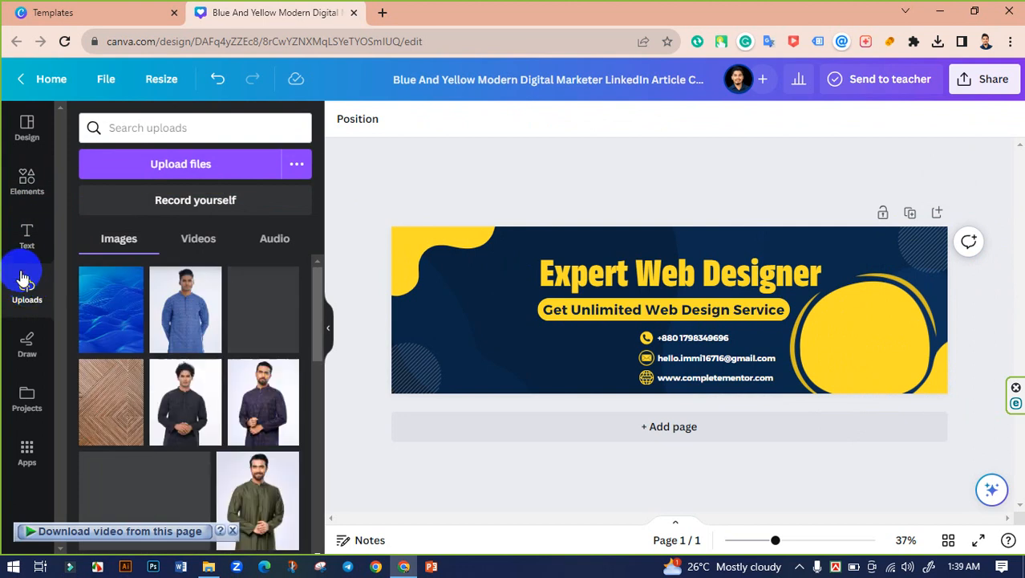
# Step: Upload the photo of the man in blue and place it, enlarged, on the banner's right side
pyautogui.click(195, 178)
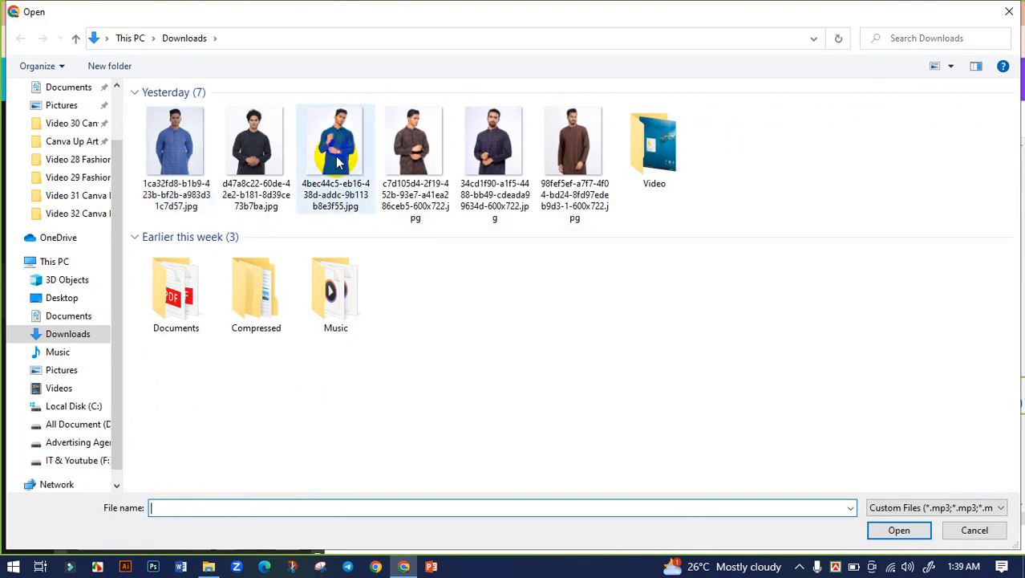
pyautogui.click(337, 161)
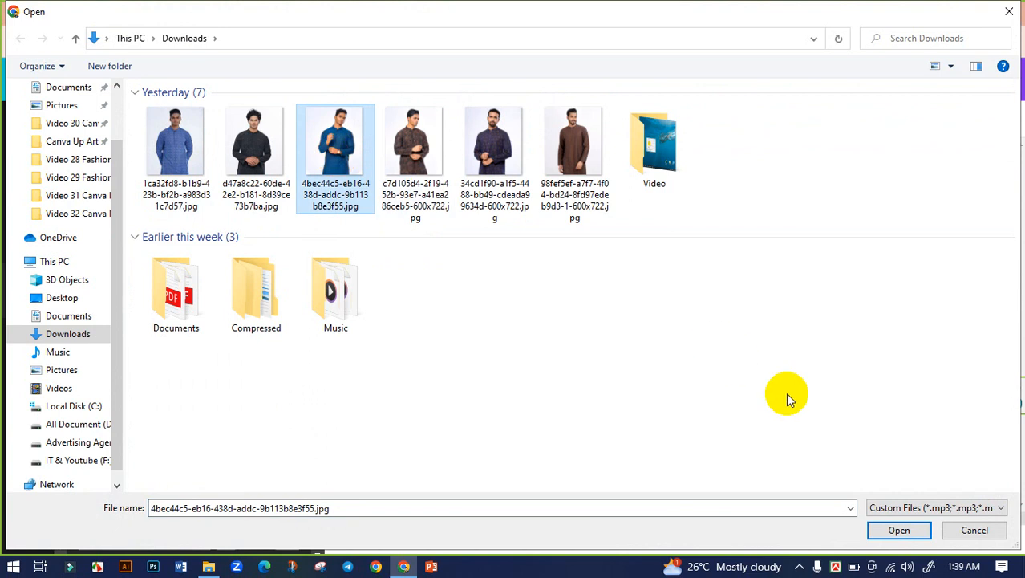
pyautogui.click(883, 531)
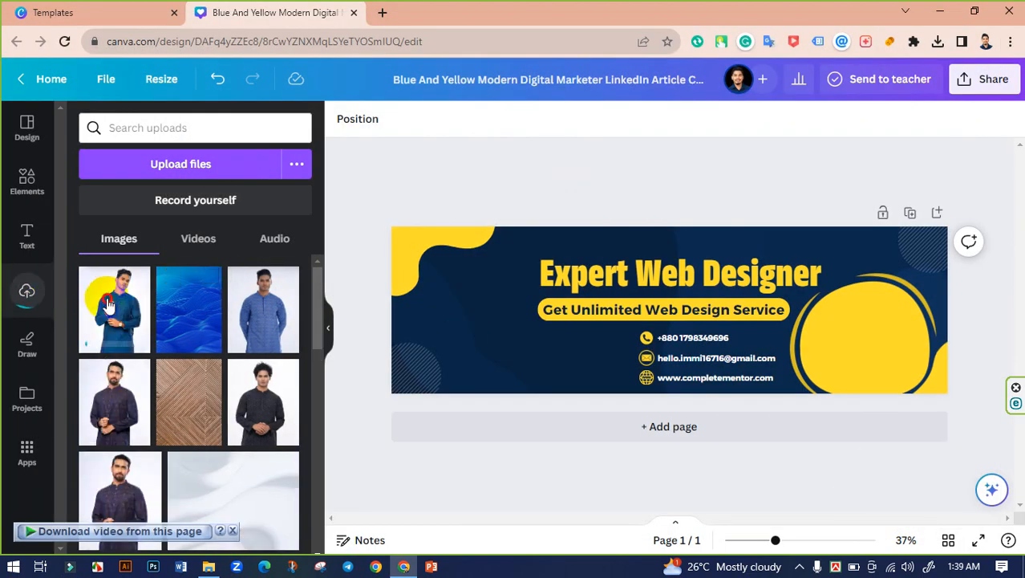
pyautogui.moveTo(109, 304); pyautogui.dragTo(844, 405)
pyautogui.moveTo(819, 305); pyautogui.dragTo(748, 222)
pyautogui.moveTo(850, 338); pyautogui.dragTo(881, 375)
# Step: Enlarge the blue-shirt photo from its top-left corner and nudge it flush with the right edge
pyautogui.moveTo(768, 258)
pyautogui.mouseDown()
pyautogui.moveTo(737, 238)
pyautogui.moveTo(756, 248)
pyautogui.mouseUp()
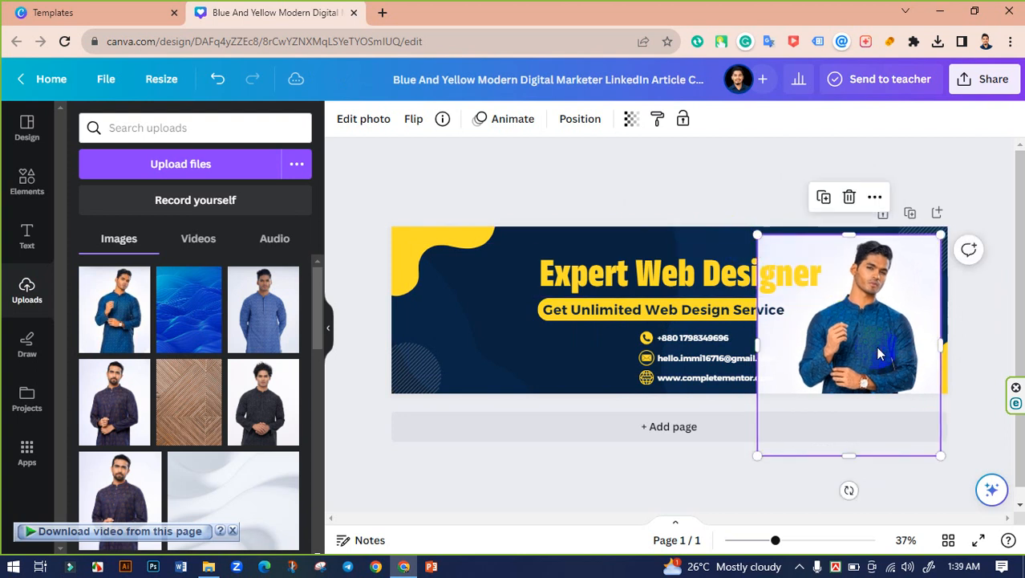
pyautogui.moveTo(882, 349); pyautogui.dragTo(883, 354)
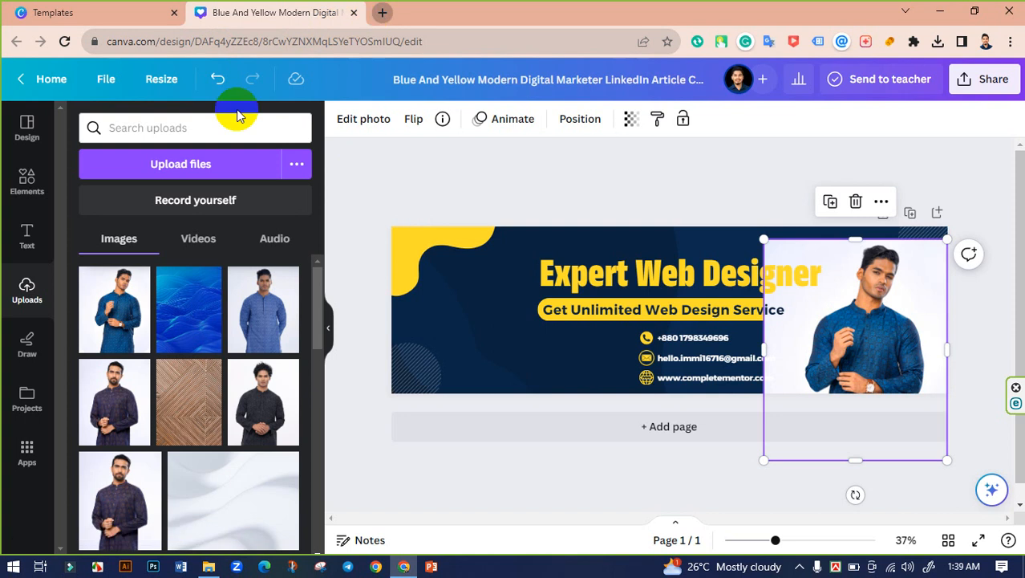
# Step: Search 'remove bg' in a new Chrome tab, open the remove.bg site, then return to Canva
pyautogui.click(382, 13)
pyautogui.write('remove bd')
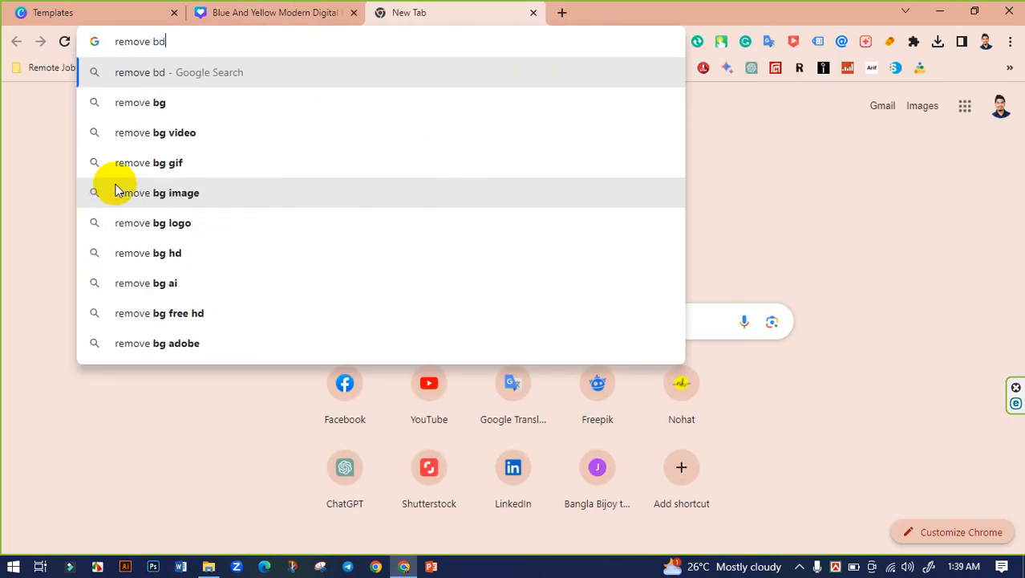
pyautogui.press('BackSpace')
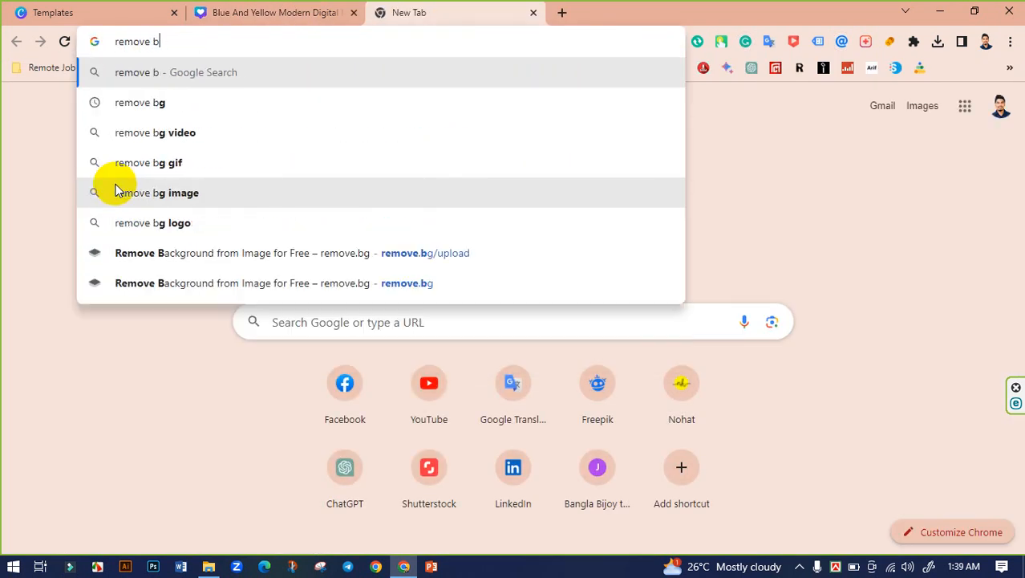
pyautogui.write('g')
pyautogui.press('Return')
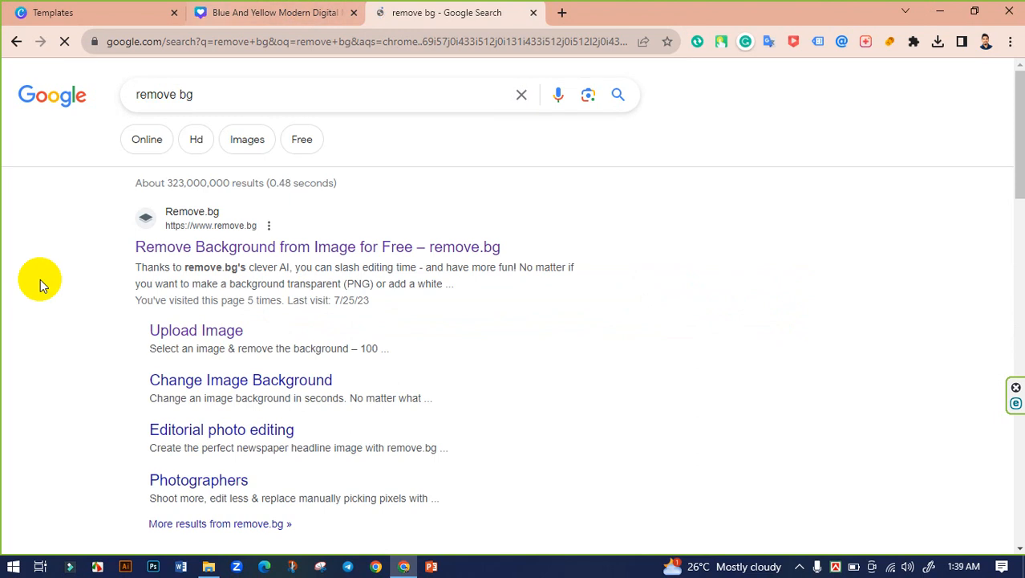
pyautogui.click(286, 255)
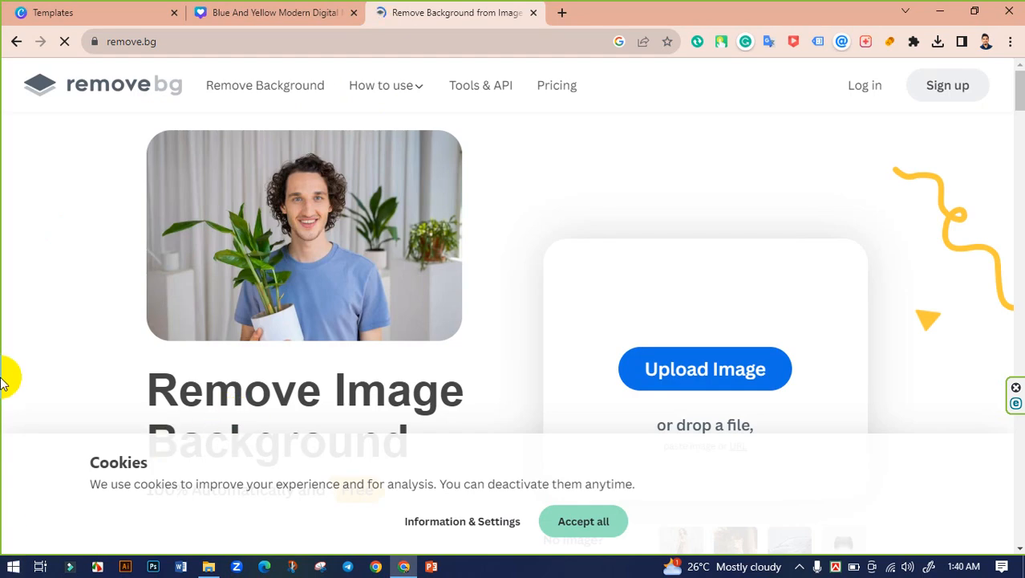
pyautogui.click(730, 378)
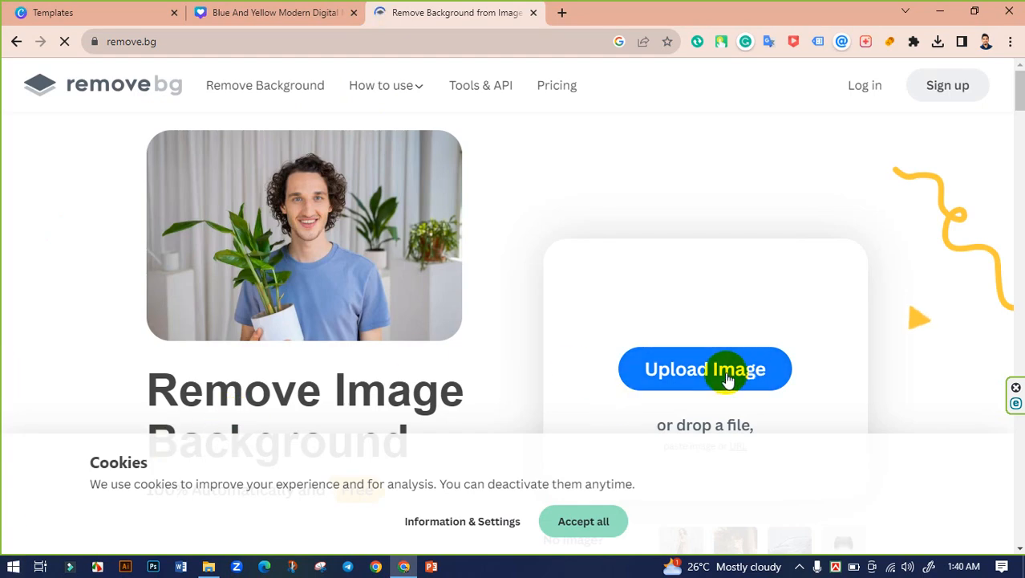
pyautogui.scroll(-2, 614, 340)
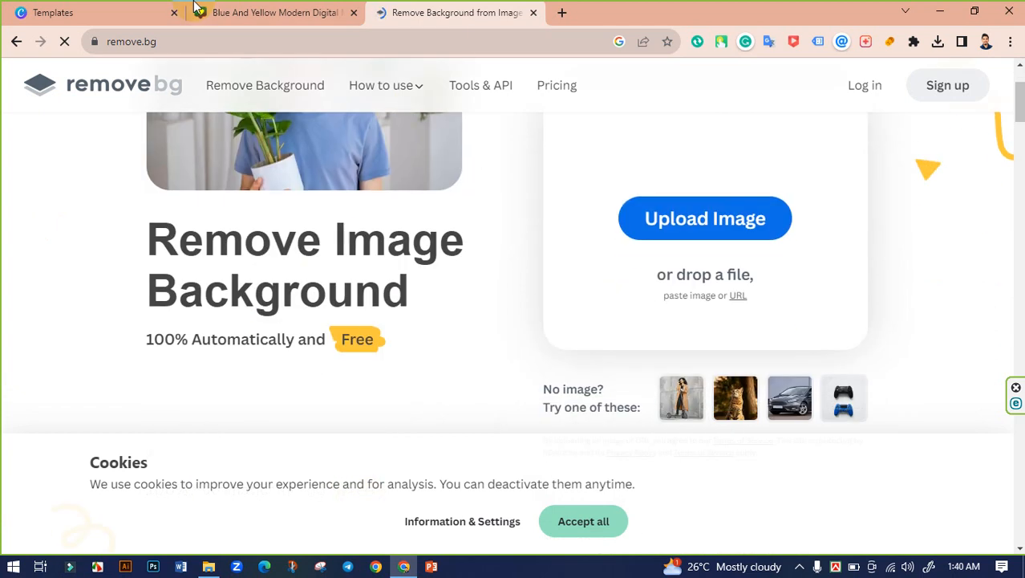
pyautogui.click(207, 9)
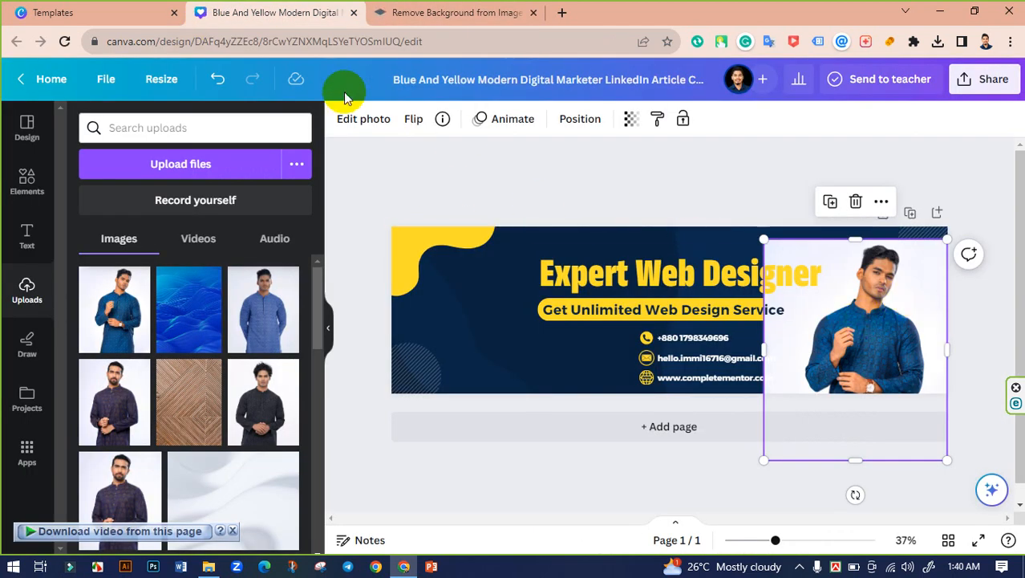
# Step: Remove the blue-shirt photo's white background with BG Remover
pyautogui.click(354, 119)
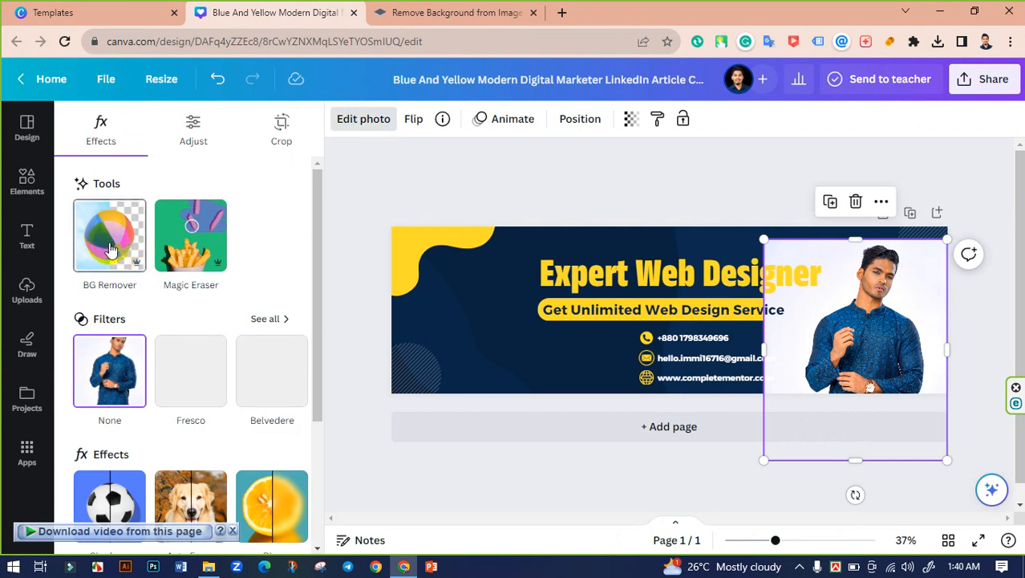
pyautogui.click(111, 250)
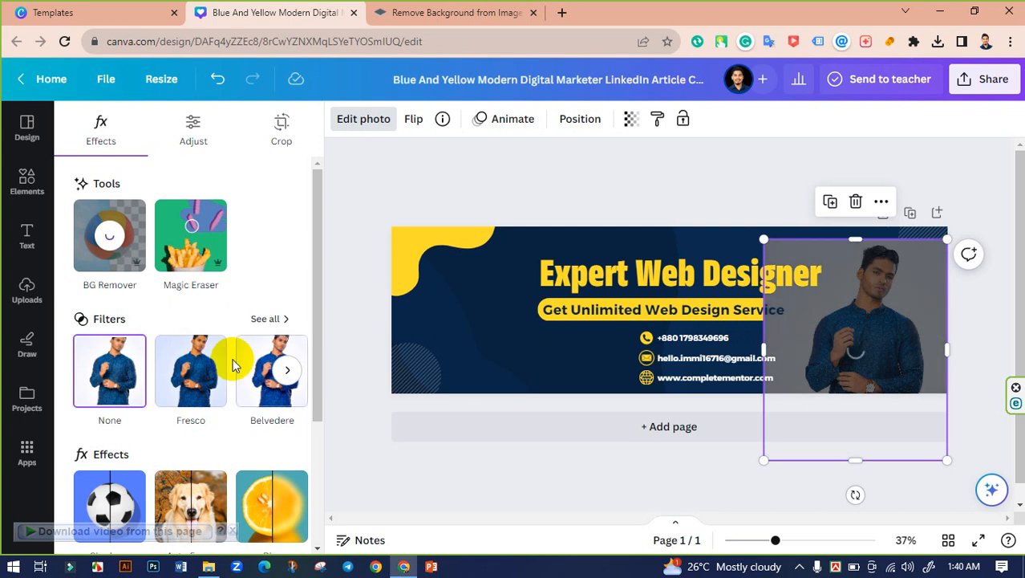
pyautogui.click(279, 319)
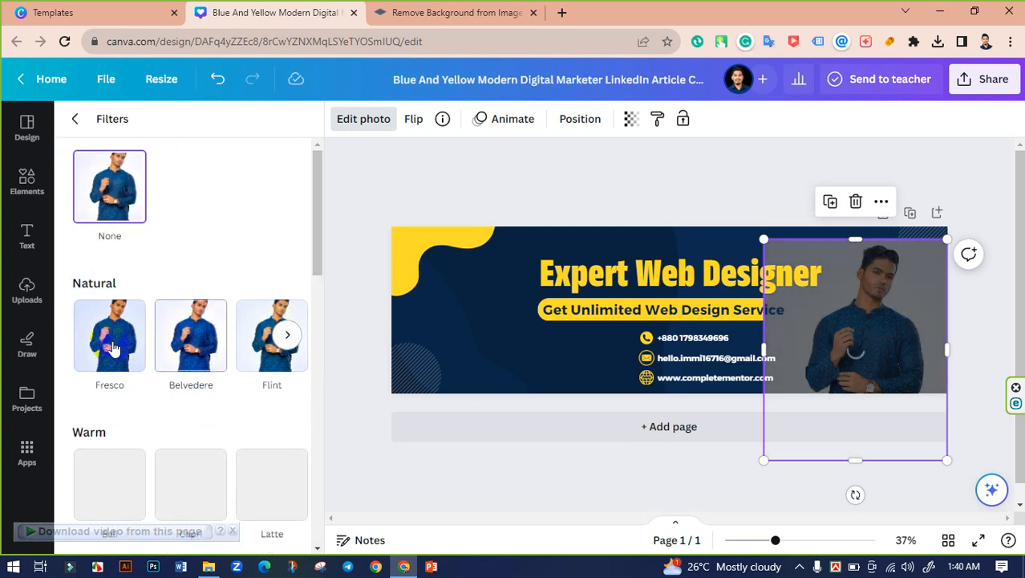
pyautogui.scroll(-1, 236, 401)
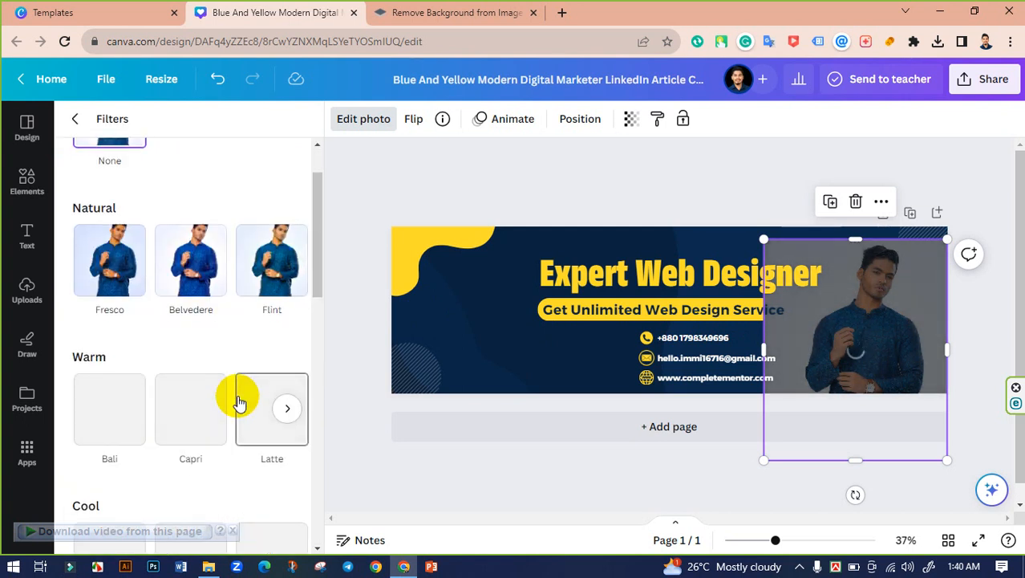
pyautogui.scroll(1, 193, 389)
pyautogui.click(76, 122)
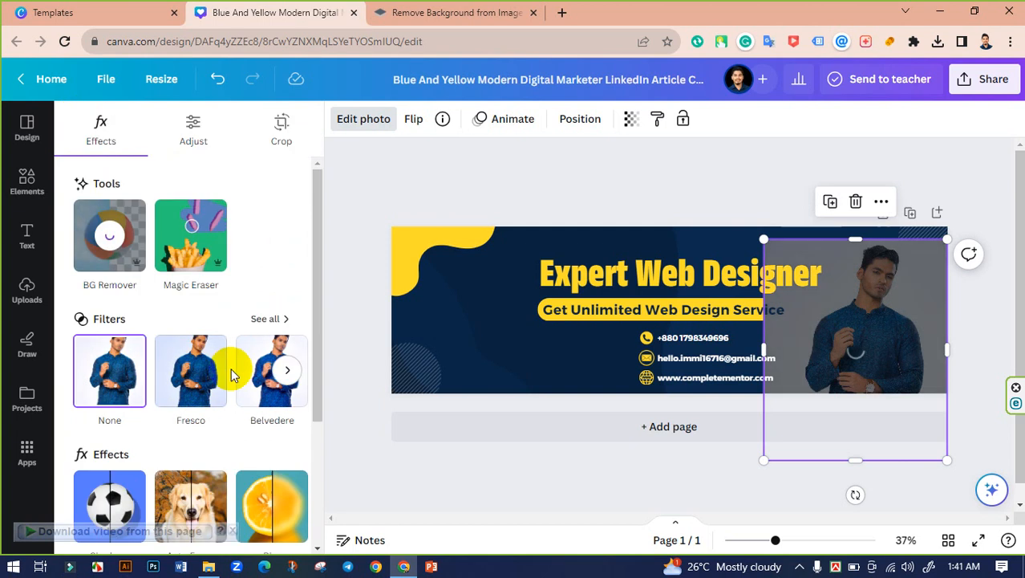
# Step: Trim the cut-out photo's left and right edges inward over the yellow circle
pyautogui.scroll(-2, 249, 369)
pyautogui.scroll(3, 251, 369)
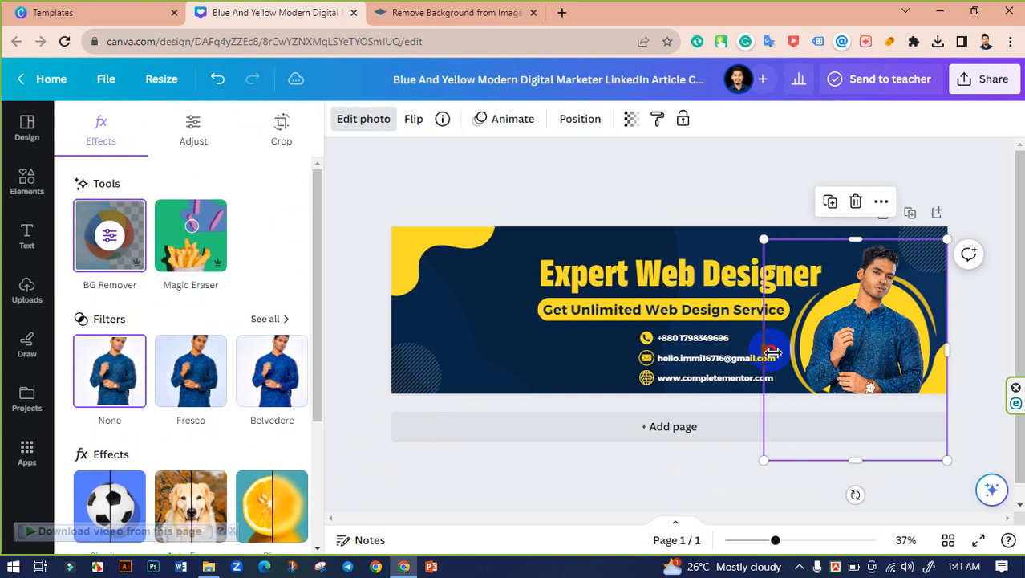
pyautogui.moveTo(771, 351); pyautogui.dragTo(795, 351)
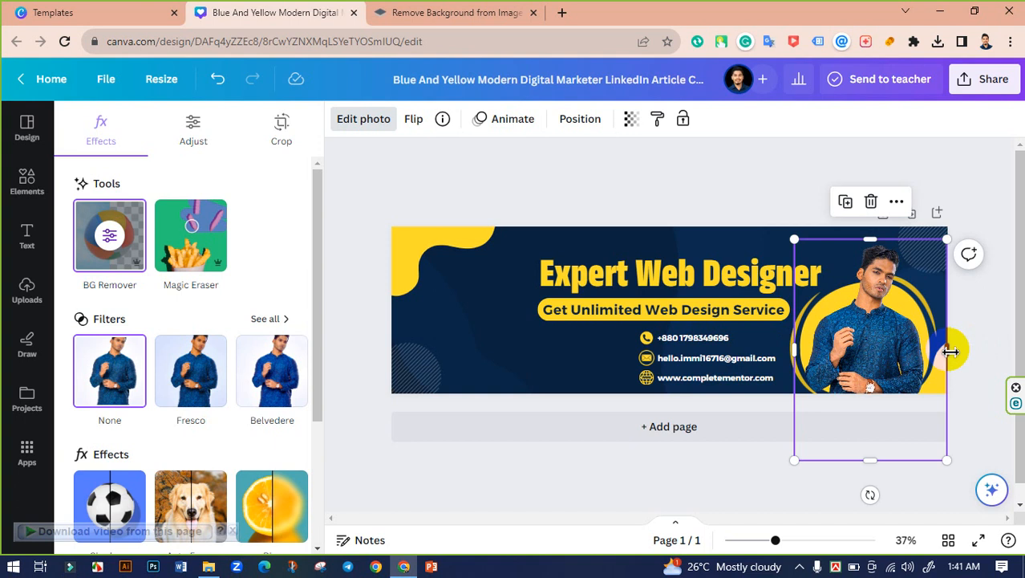
pyautogui.moveTo(949, 350); pyautogui.dragTo(877, 355)
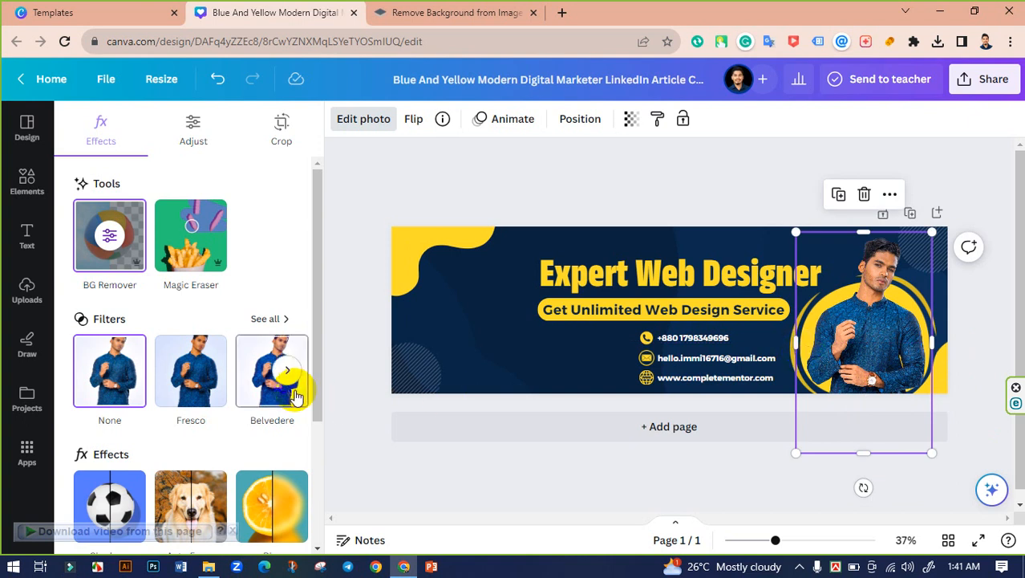
# Step: After trying Bali and Flint, apply the Belvedere filter at lowered intensity
pyautogui.click(294, 392)
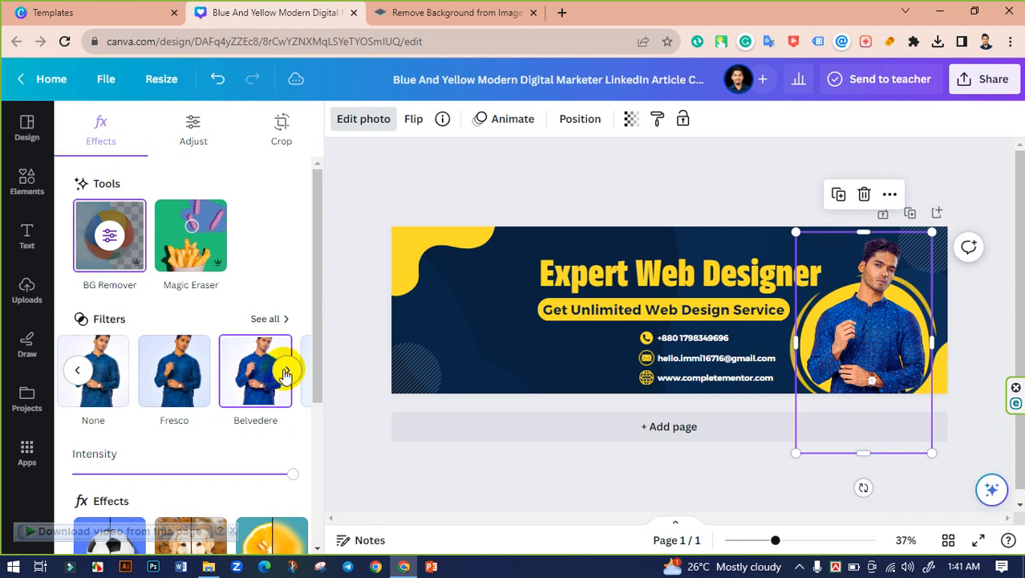
pyautogui.click(267, 319)
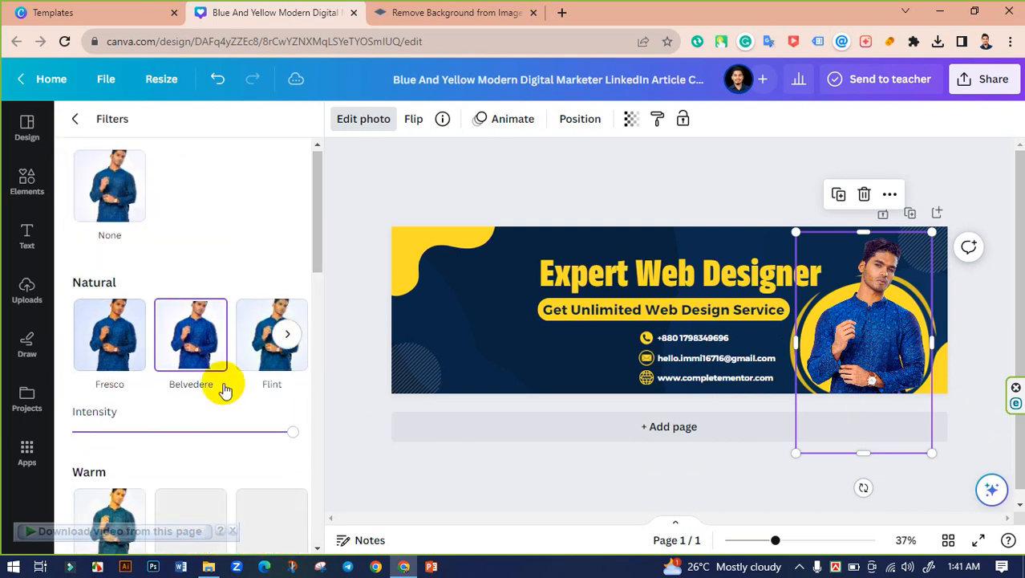
pyautogui.scroll(-4, 221, 385)
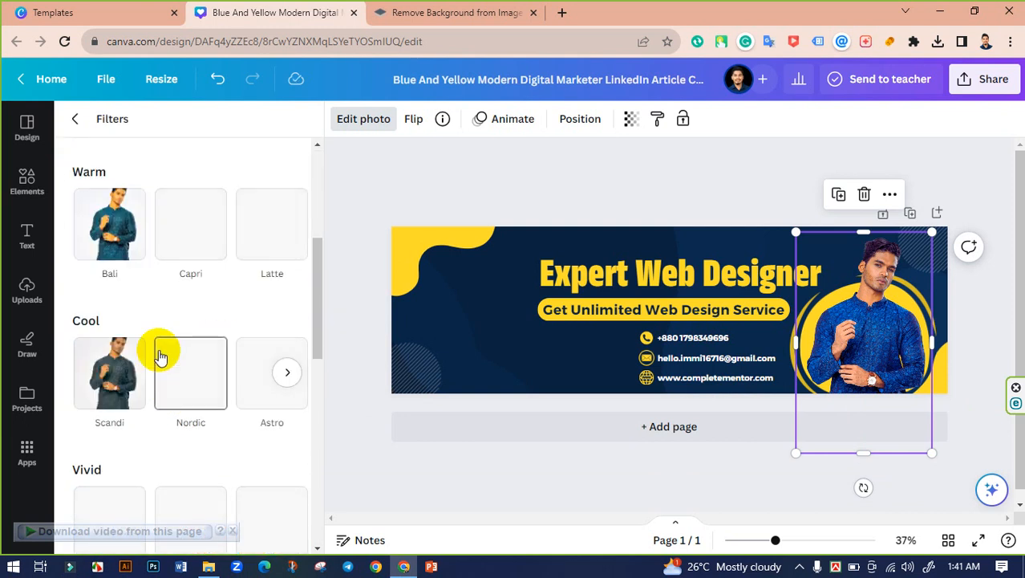
pyautogui.click(114, 237)
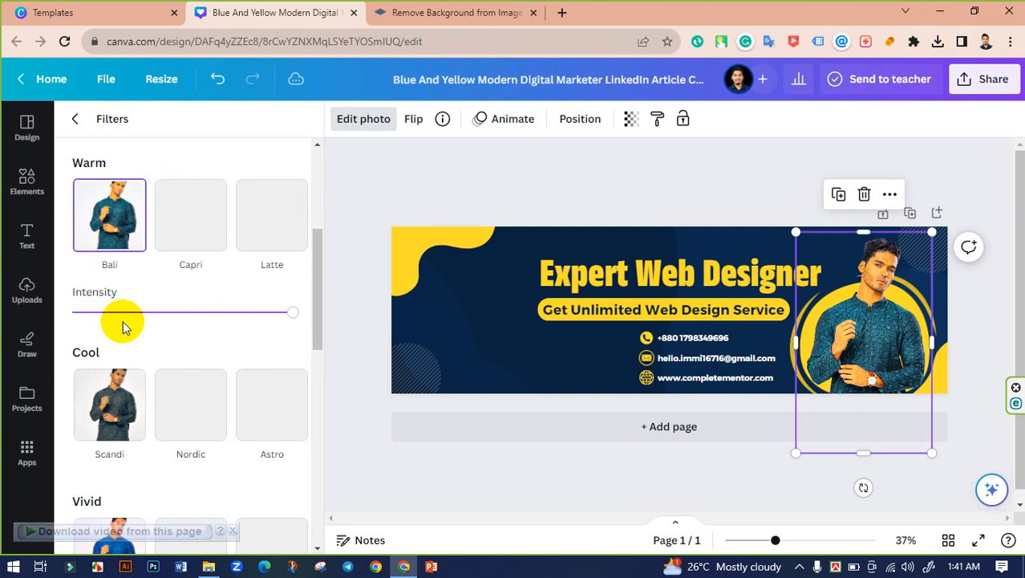
pyautogui.scroll(3, 167, 335)
pyautogui.click(215, 308)
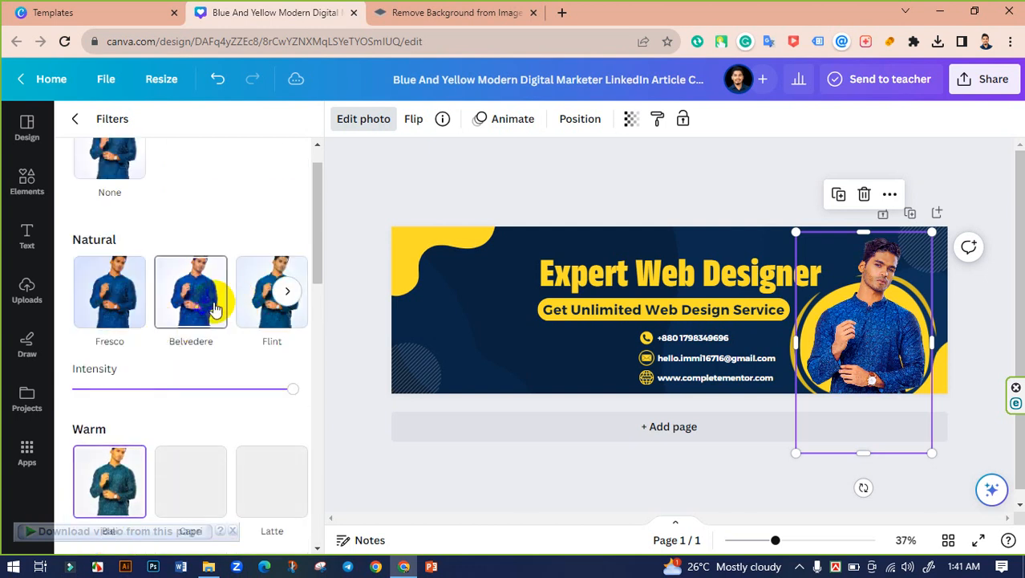
pyautogui.click(267, 311)
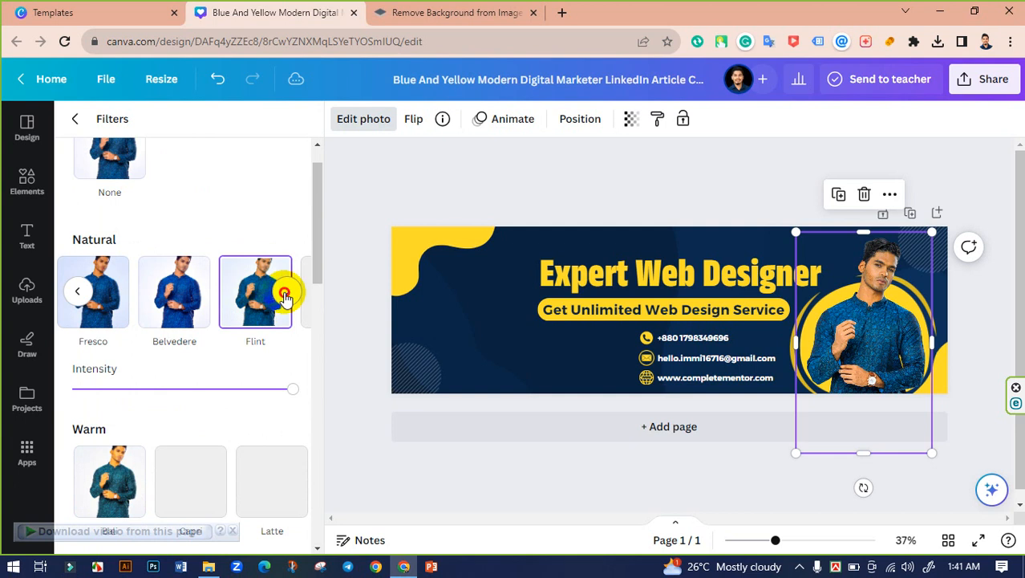
pyautogui.click(191, 307)
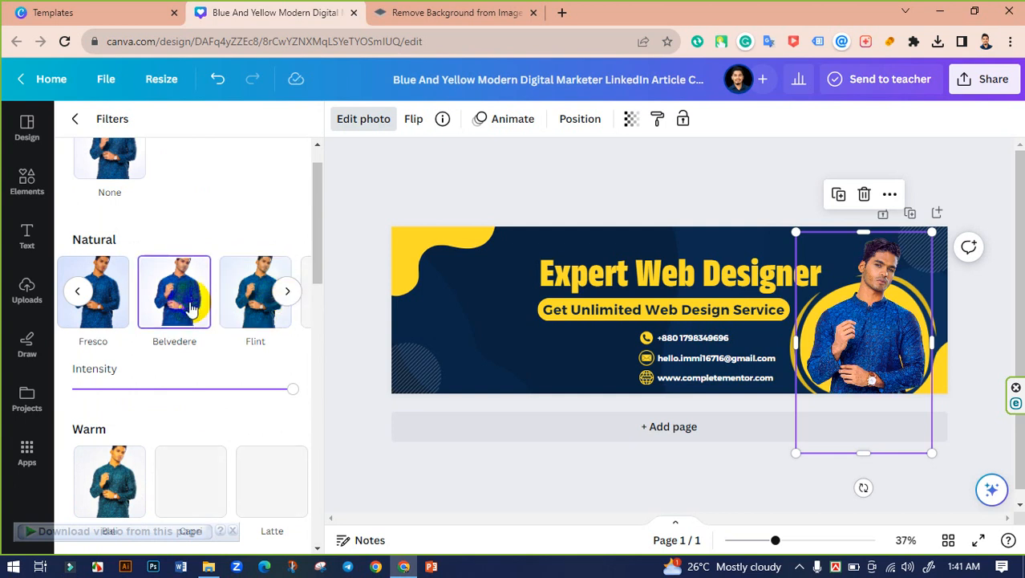
pyautogui.moveTo(291, 391); pyautogui.dragTo(147, 397)
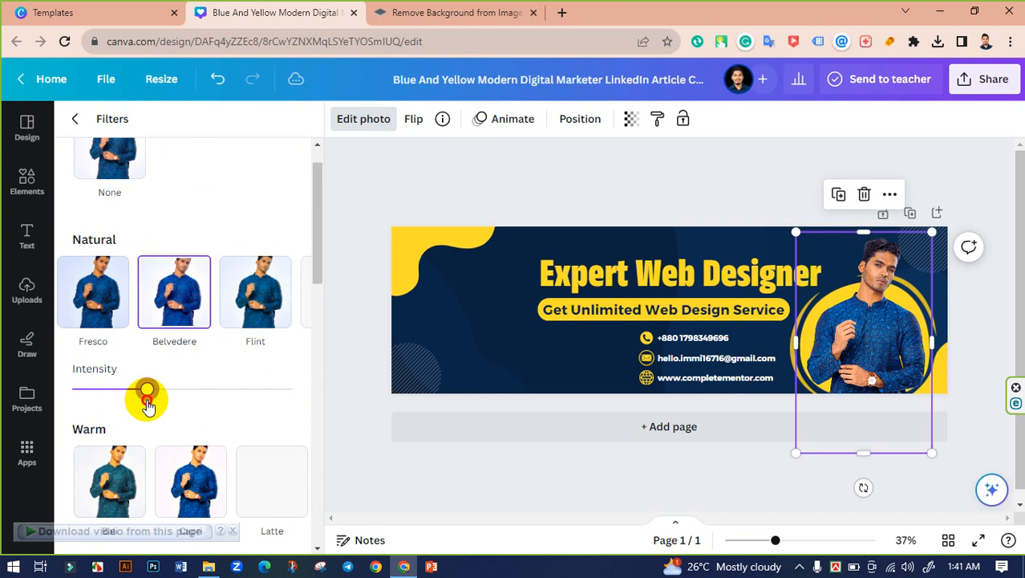
pyautogui.click(431, 469)
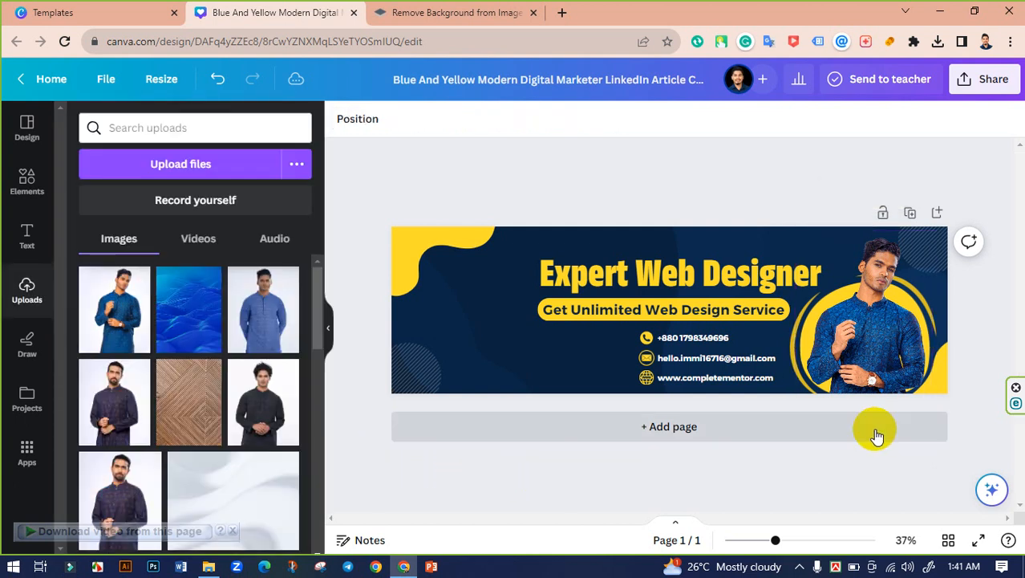
# Step: Nudge the cut-out portrait slightly left onto the alignment guide over the yellow circle
pyautogui.moveTo(793, 542); pyautogui.dragTo(929, 513)
pyautogui.click(851, 422)
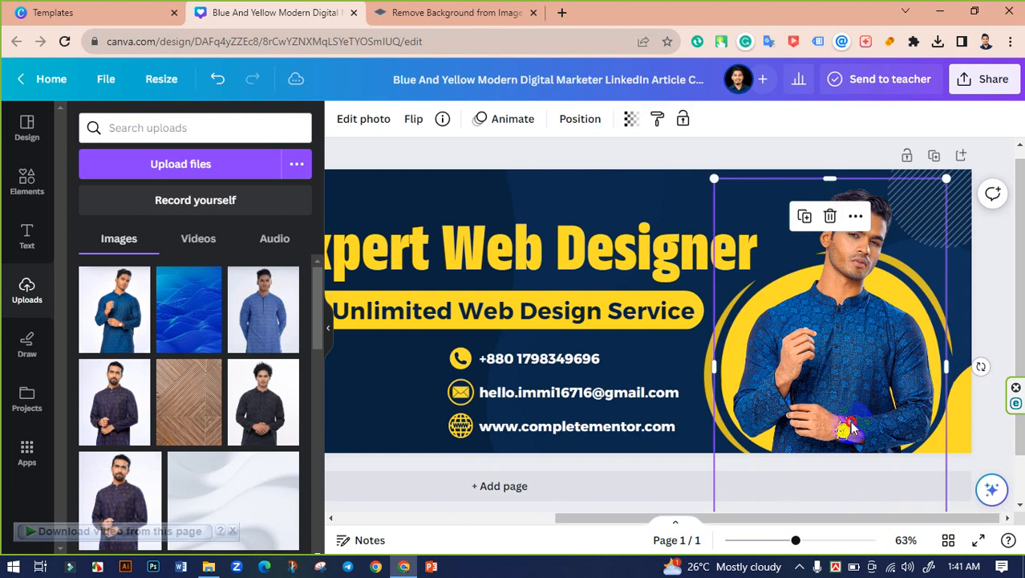
pyautogui.moveTo(849, 421); pyautogui.dragTo(839, 424)
pyautogui.click(517, 148)
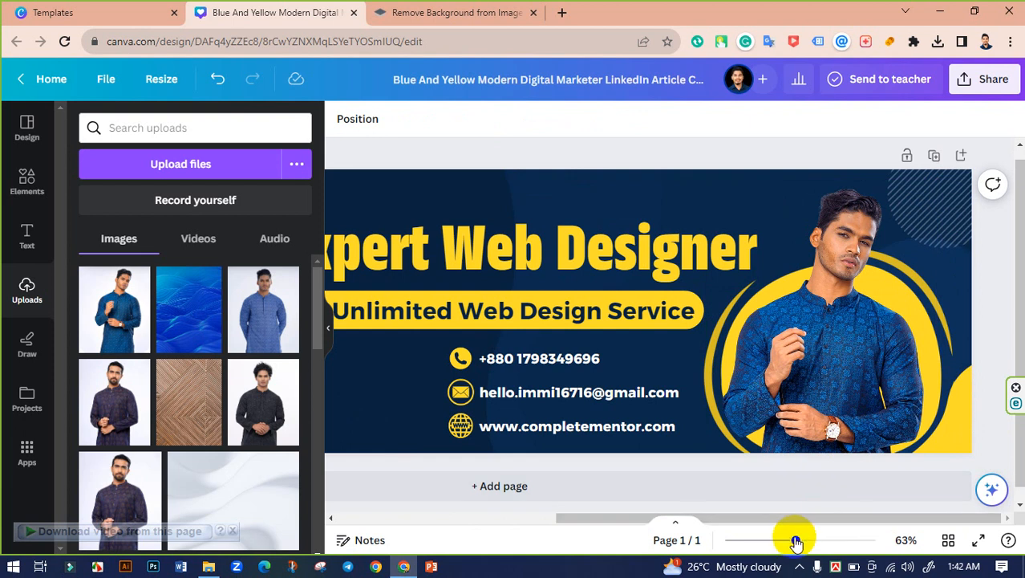
pyautogui.moveTo(797, 540)
pyautogui.mouseDown()
pyautogui.moveTo(806, 542)
pyautogui.moveTo(777, 538)
pyautogui.mouseUp()
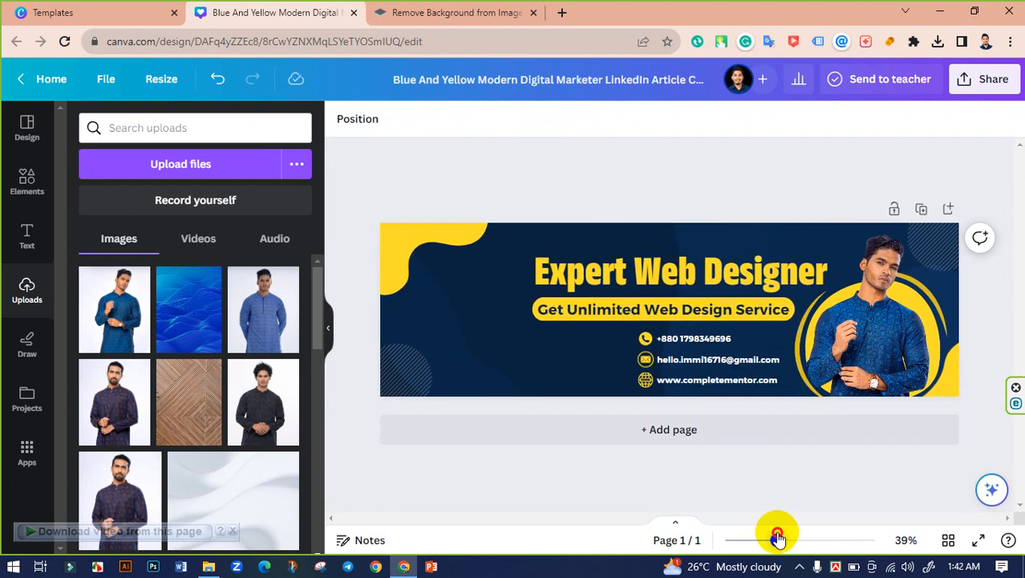
pyautogui.click(514, 300)
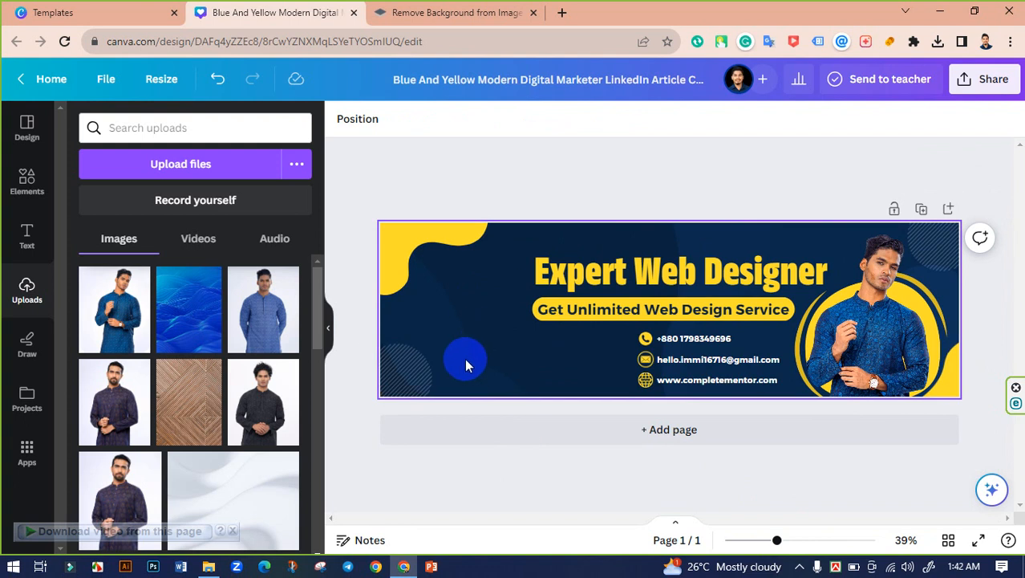
# Step: Colour 'Web Designer' in the headline white, leaving 'Expert' yellow
pyautogui.click(638, 270)
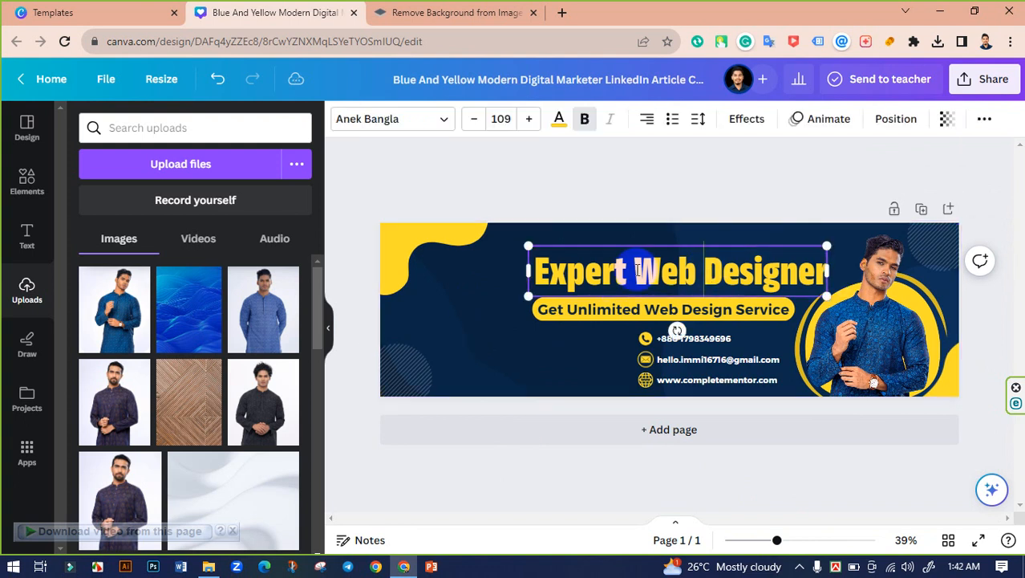
pyautogui.moveTo(638, 270); pyautogui.dragTo(840, 271)
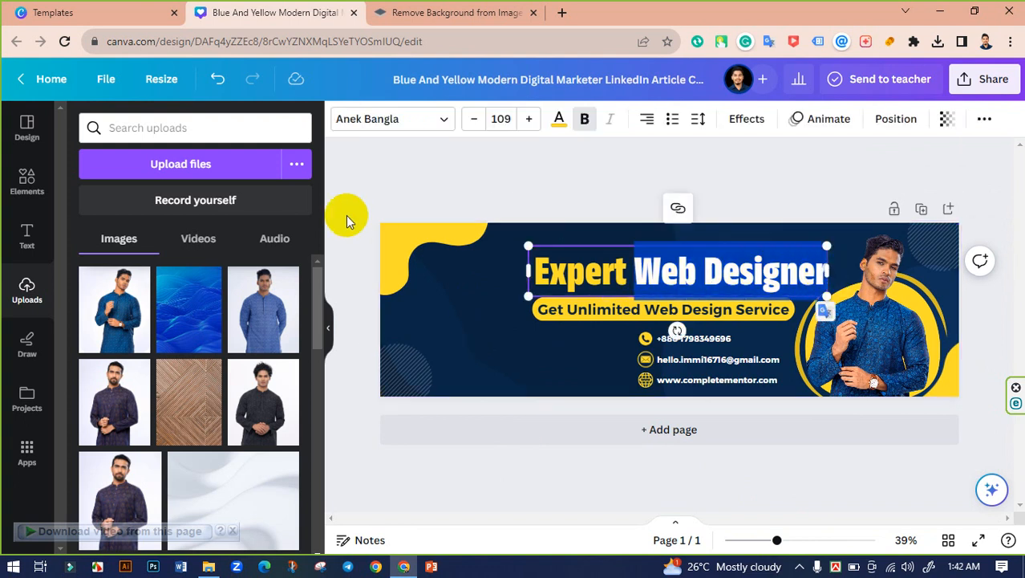
pyautogui.click(559, 121)
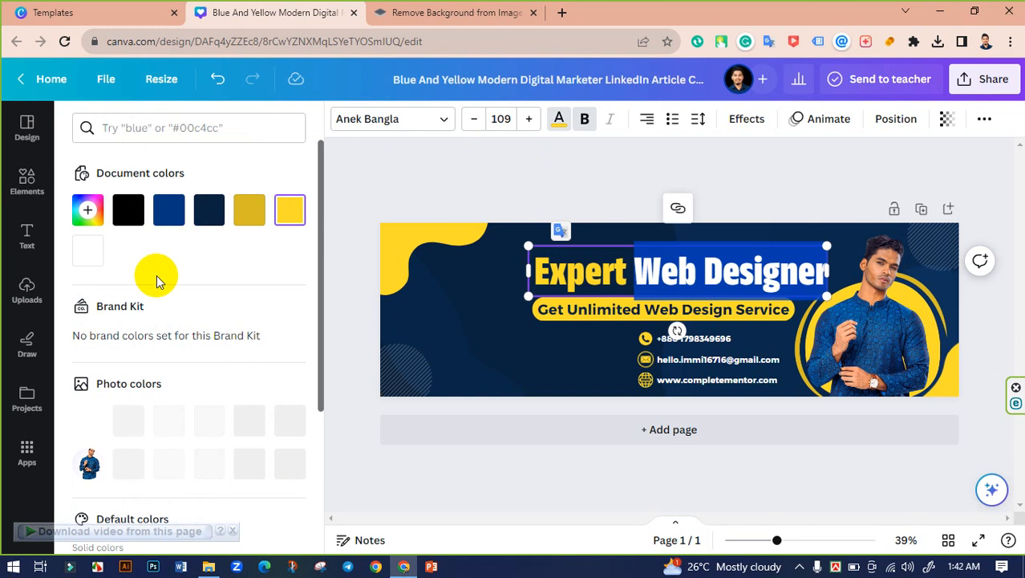
pyautogui.click(512, 201)
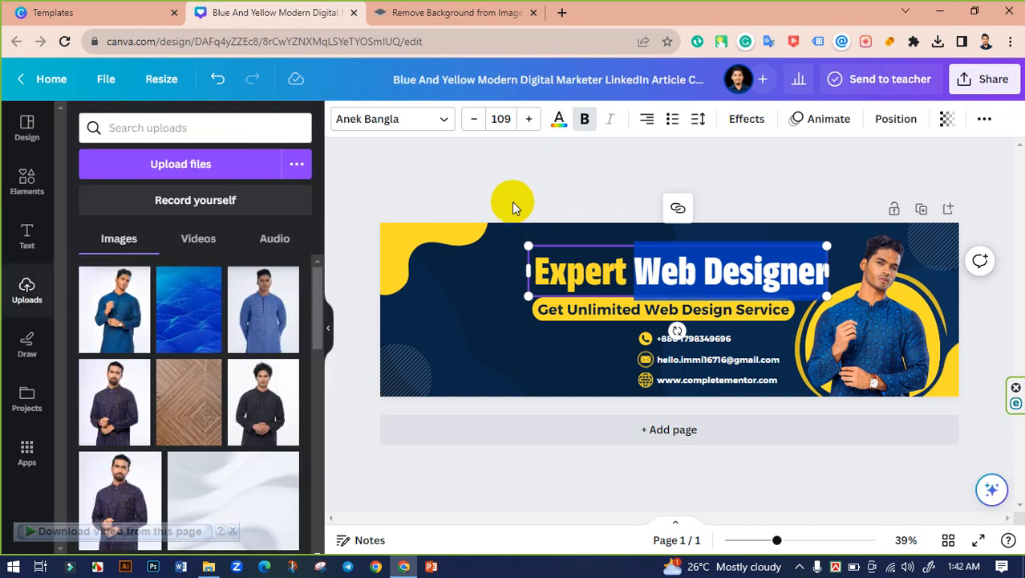
pyautogui.click(511, 201)
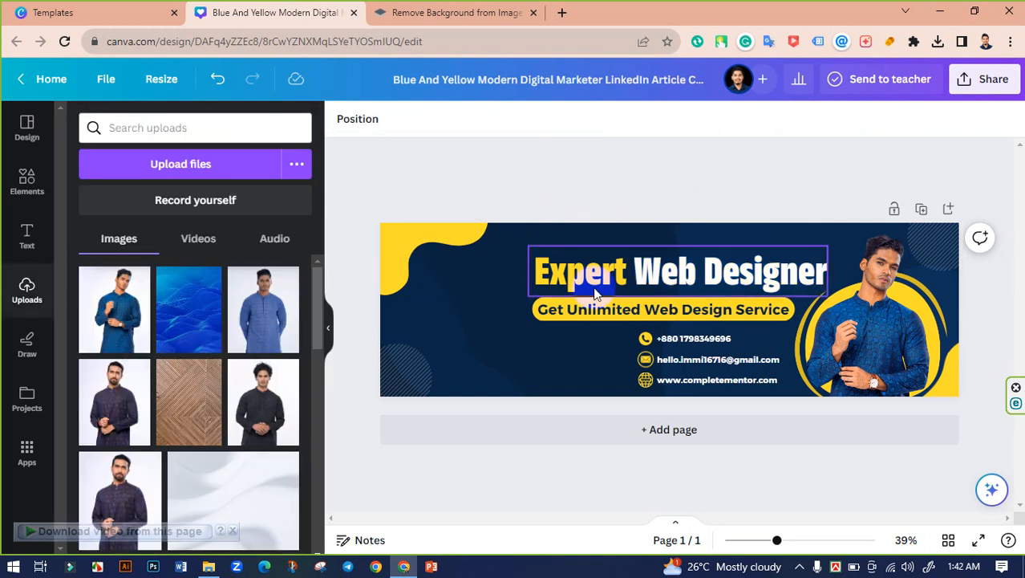
pyautogui.click(655, 467)
# Step: Change the dark-yellow ring around the portrait's circle to white from Document colors
pyautogui.click(945, 316)
pyautogui.rightClick(947, 321)
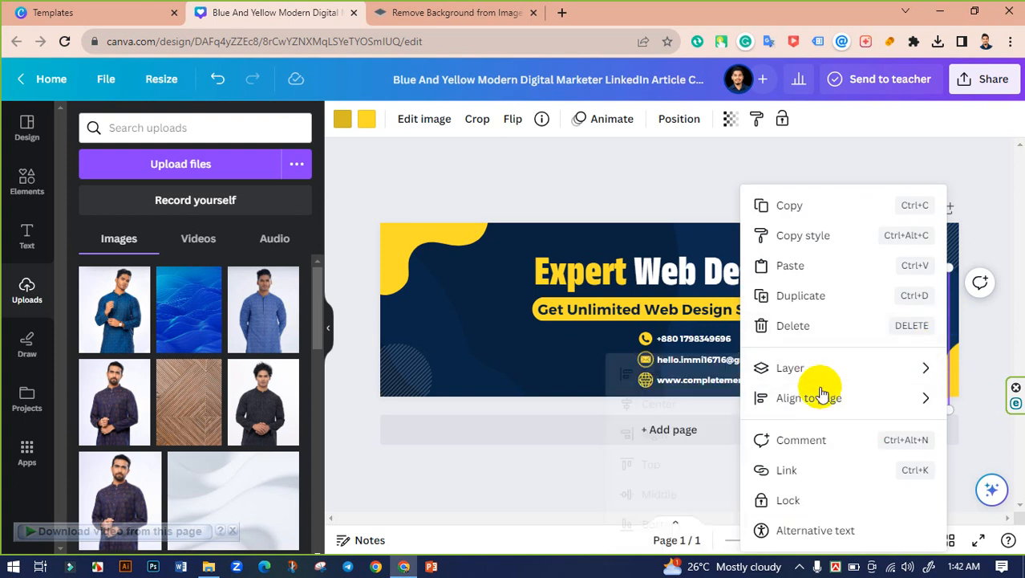
pyautogui.click(503, 166)
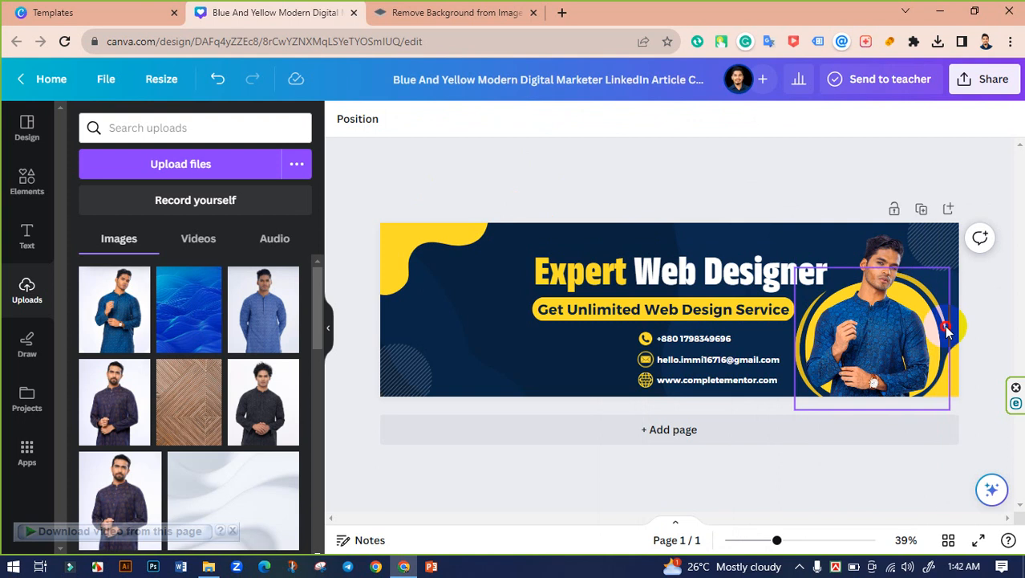
pyautogui.click(944, 333)
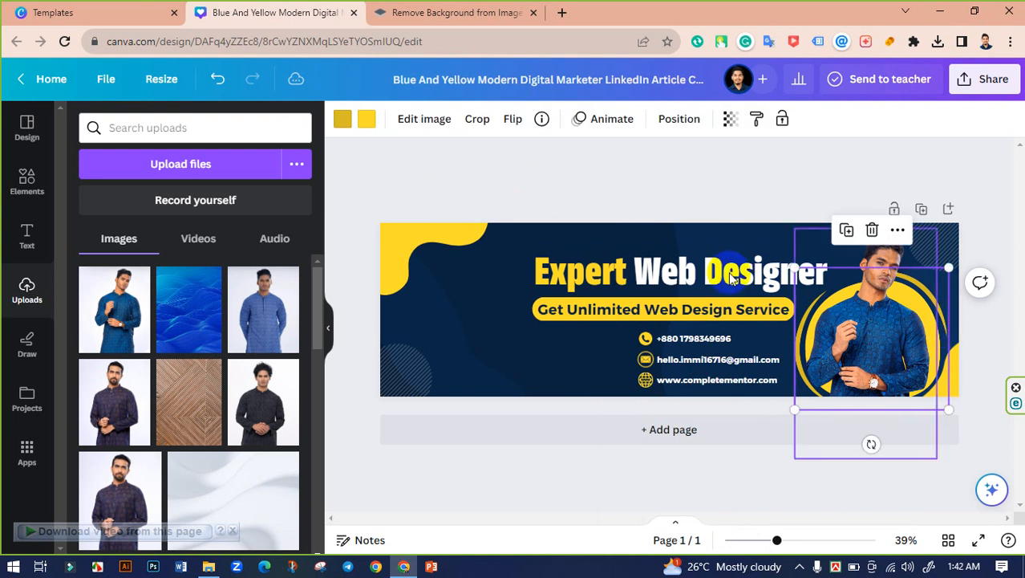
pyautogui.click(344, 119)
pyautogui.click(88, 209)
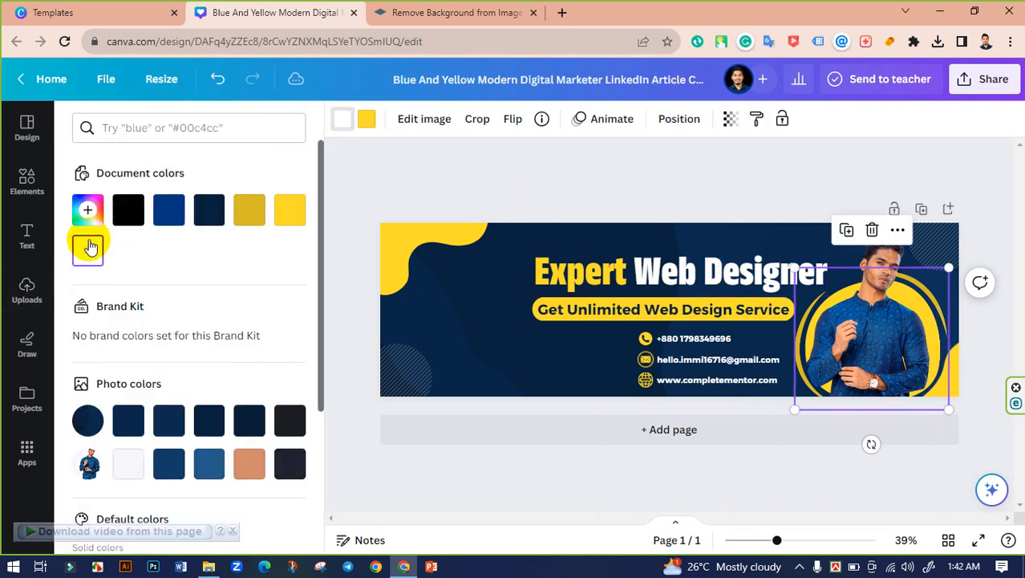
pyautogui.click(440, 188)
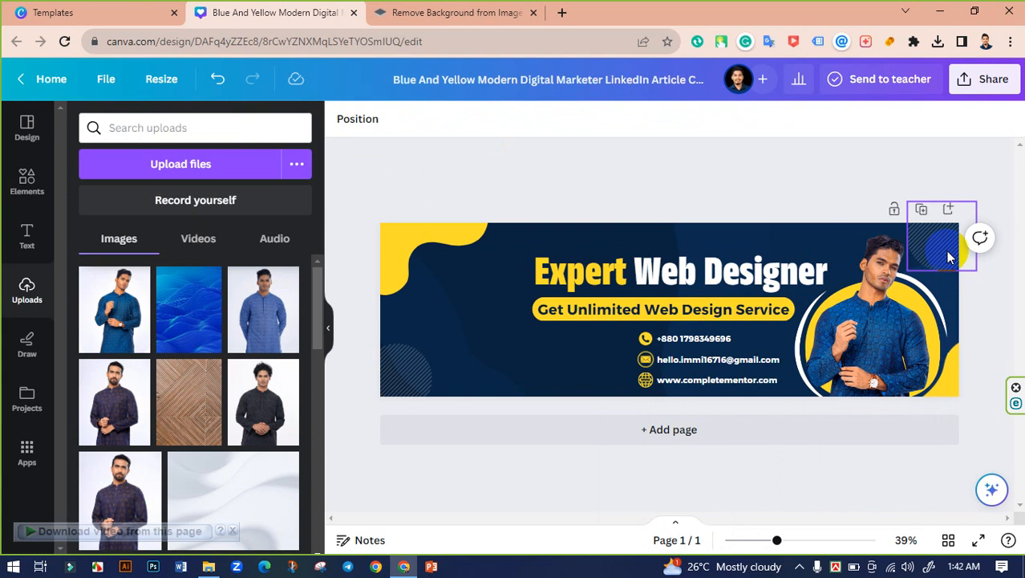
pyautogui.click(948, 250)
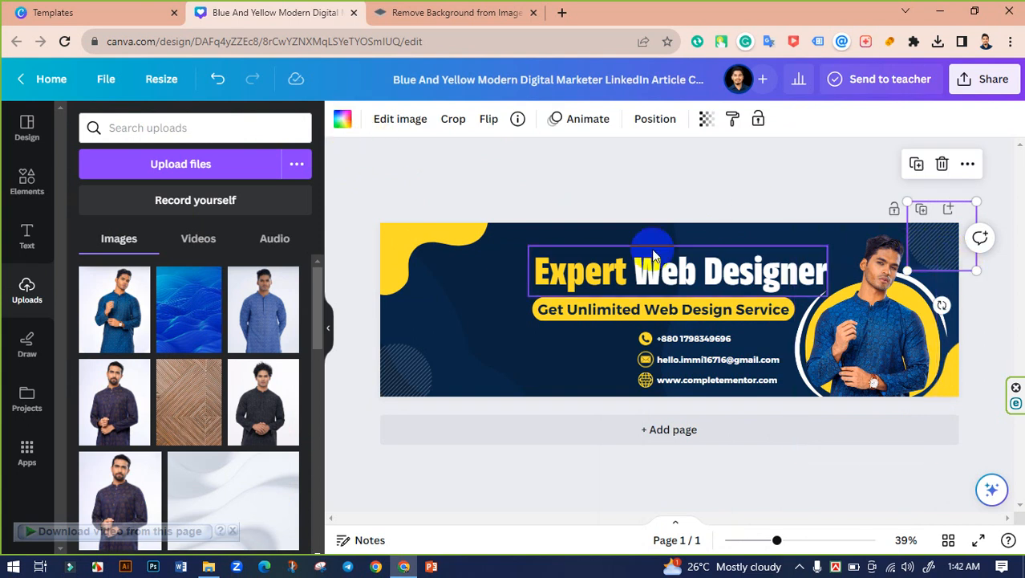
pyautogui.click(474, 183)
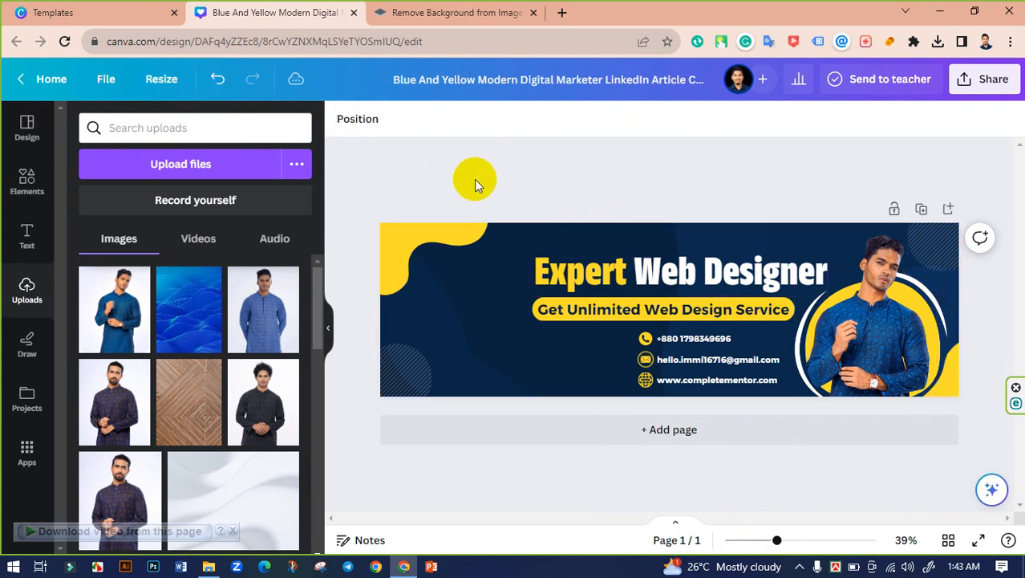
pyautogui.click(927, 252)
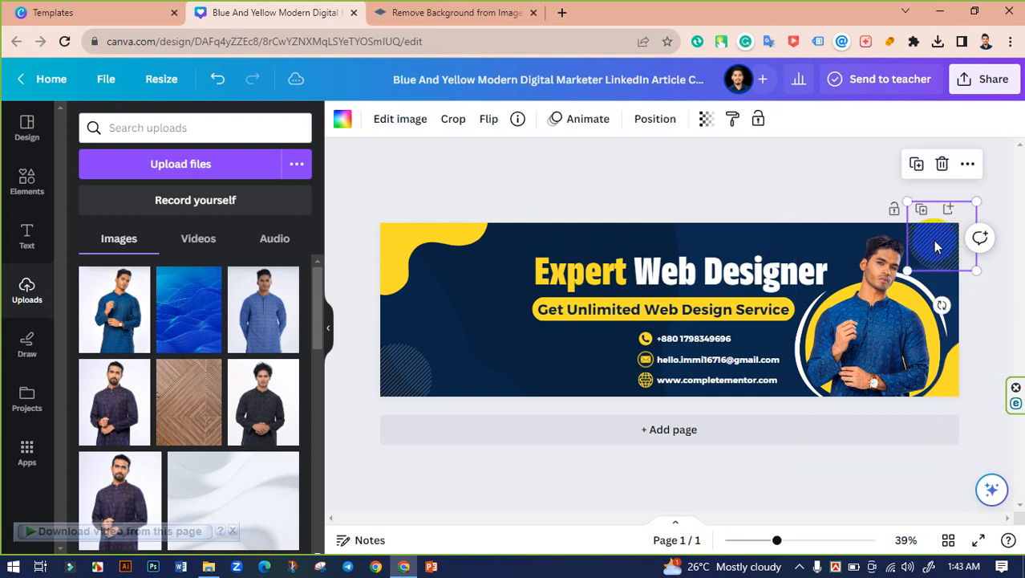
pyautogui.click(418, 362)
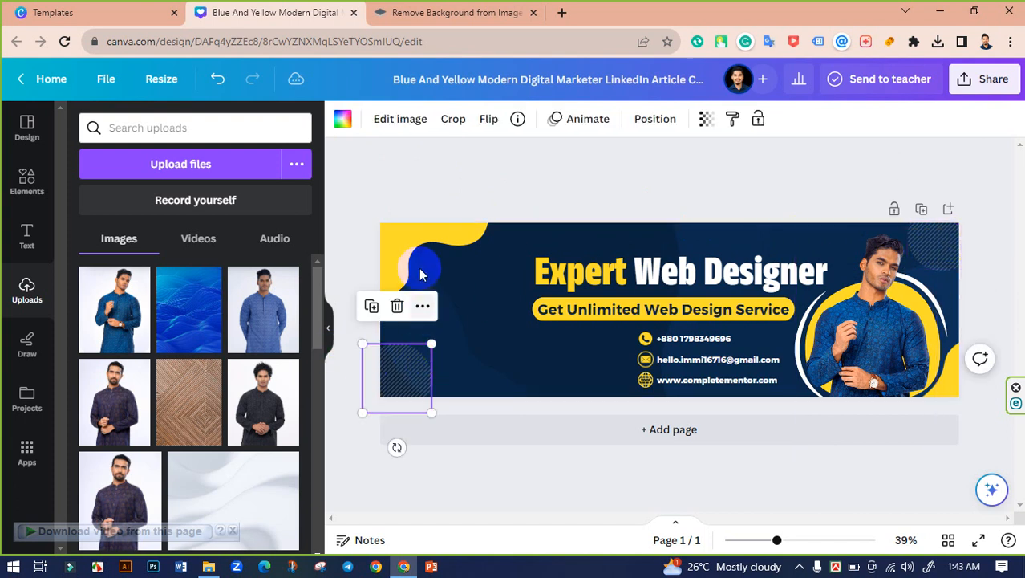
pyautogui.click(402, 127)
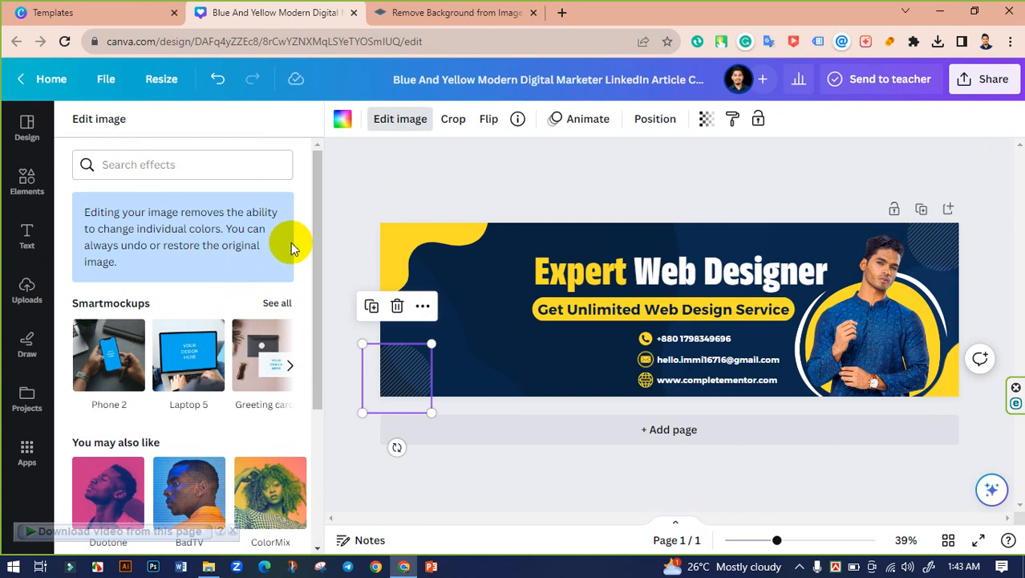
pyautogui.click(366, 188)
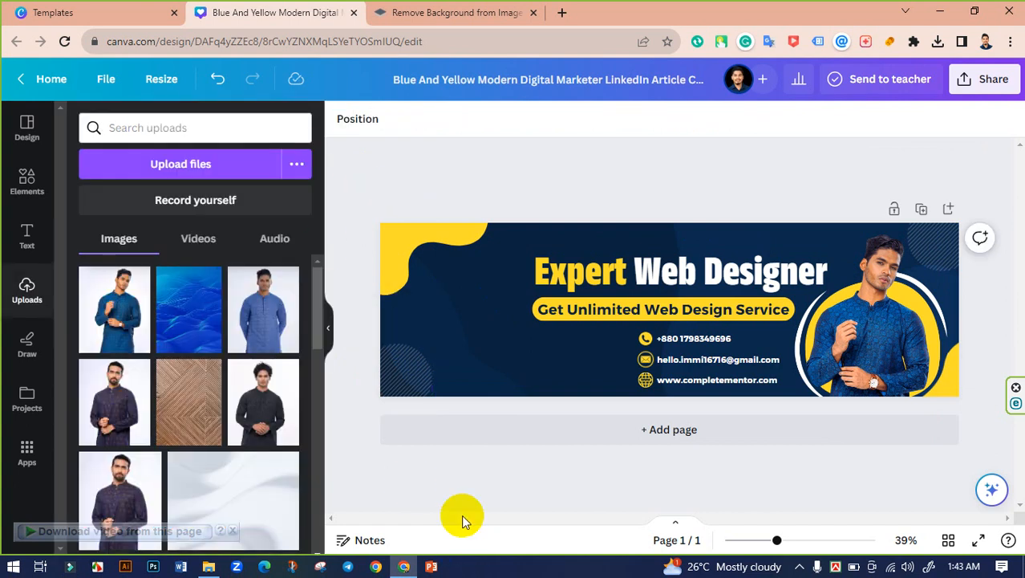
pyautogui.click(491, 353)
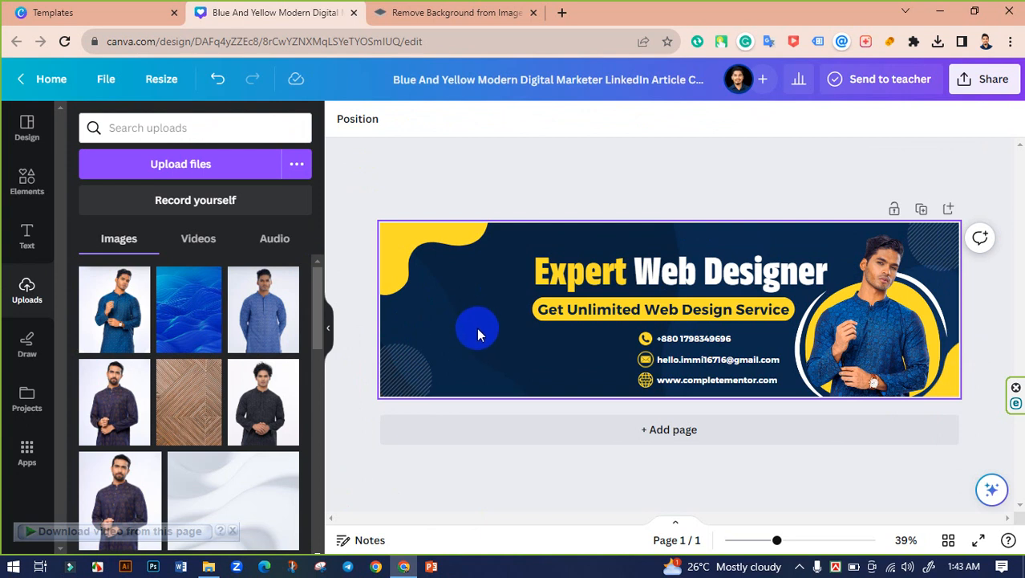
# Step: Search Elements for 'geometric shapes' and add the dot-grid graphic to the banner
pyautogui.click(16, 193)
pyautogui.scroll(-1, 178, 299)
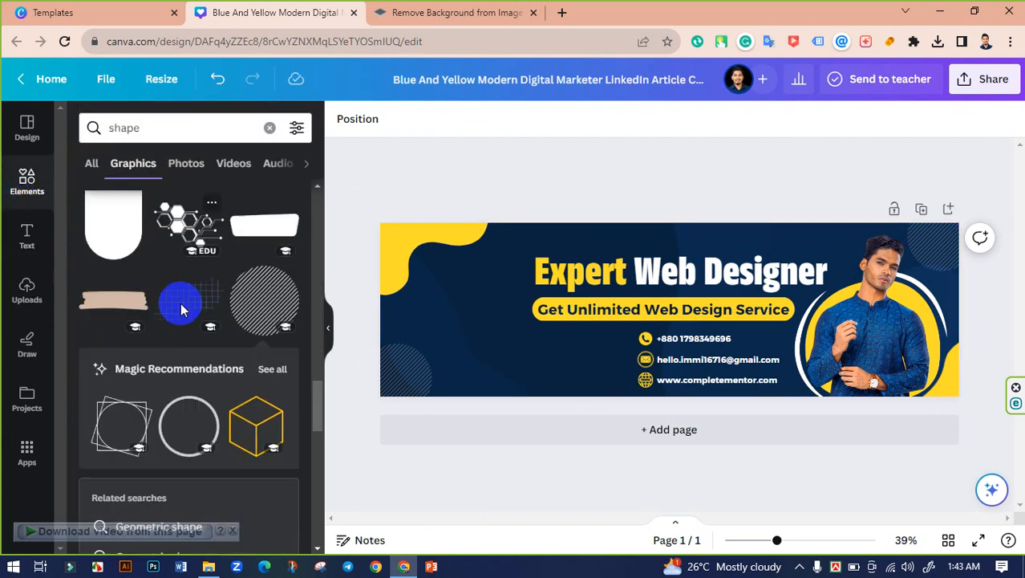
pyautogui.scroll(-1, 210, 291)
pyautogui.scroll(5, 214, 289)
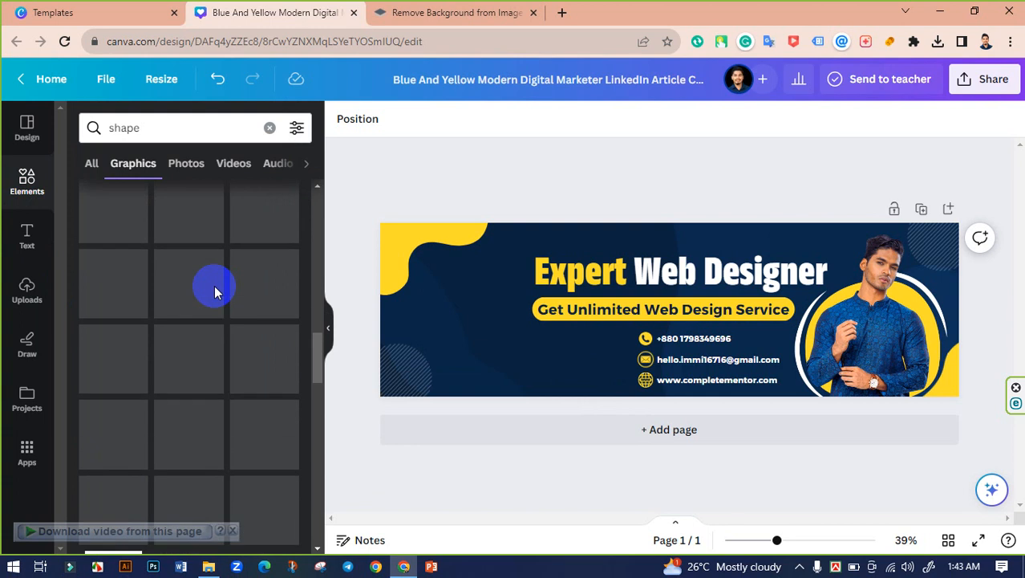
pyautogui.click(179, 133)
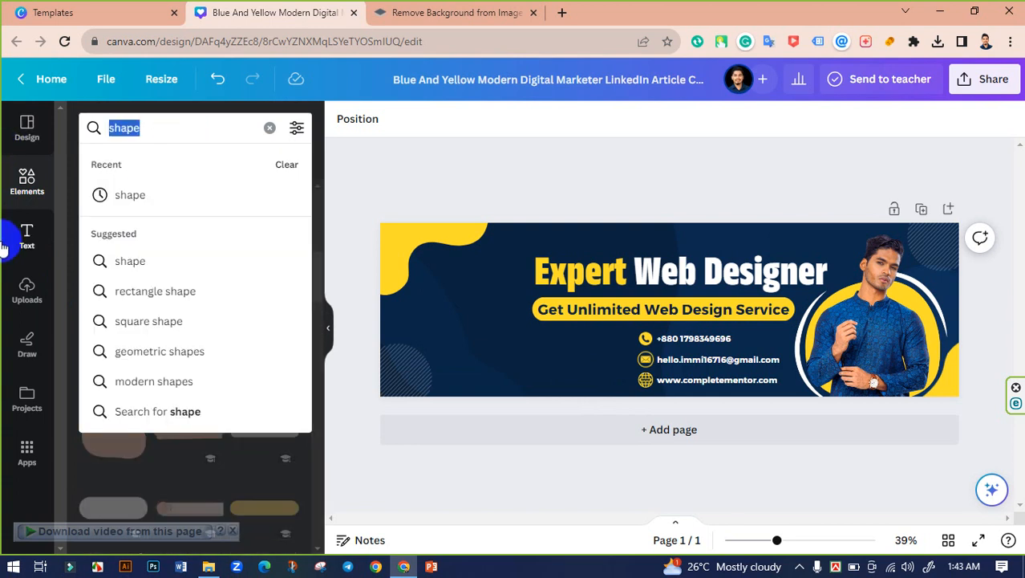
pyautogui.press('BackSpace')
pyautogui.write('geo')
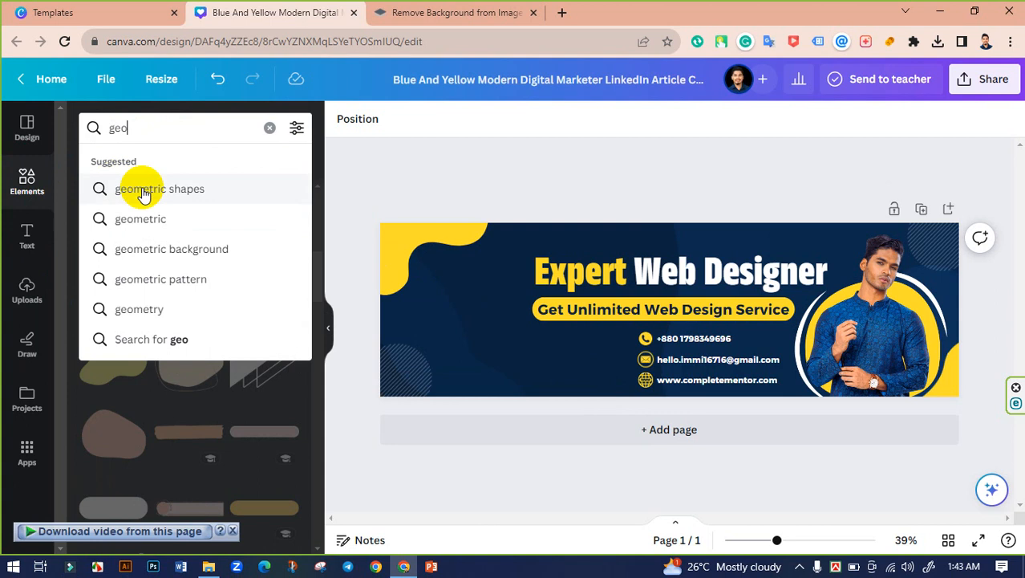
pyautogui.click(142, 191)
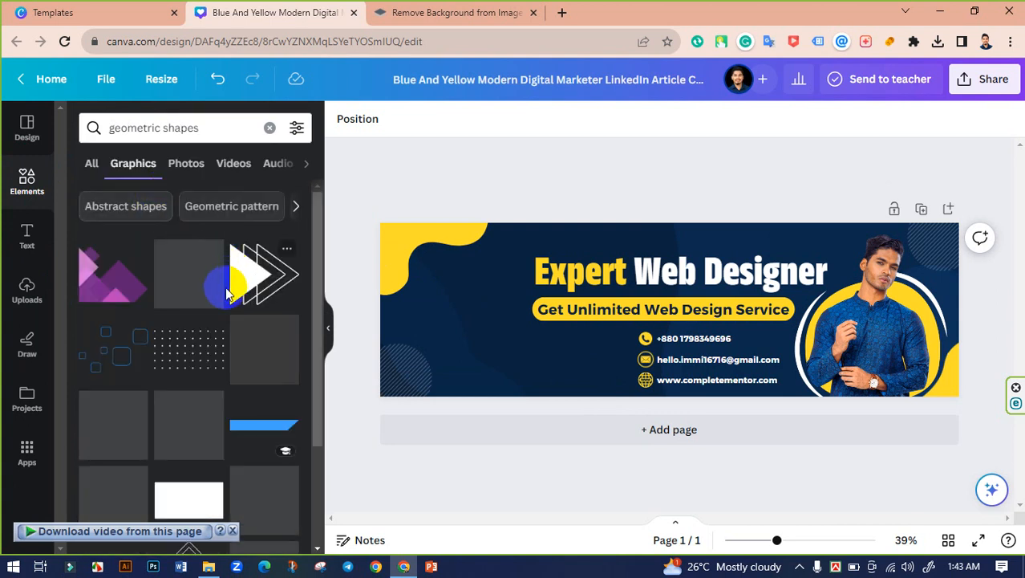
pyautogui.scroll(-1, 200, 288)
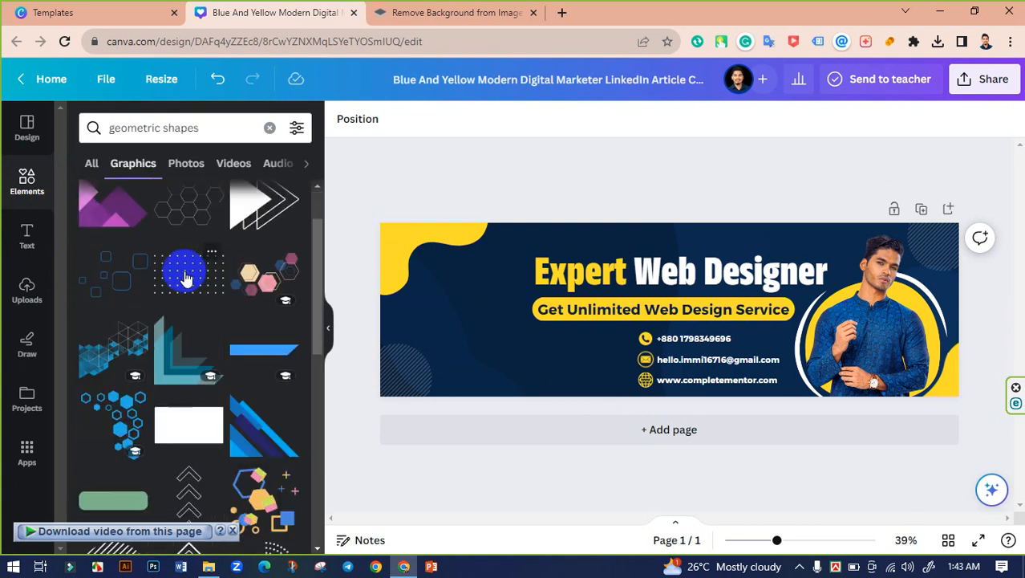
pyautogui.click(186, 282)
# Step: Shrink the dot grid, place it left of the contact rows, and make it white
pyautogui.moveTo(648, 324); pyautogui.dragTo(582, 348)
pyautogui.moveTo(511, 397); pyautogui.dragTo(563, 373)
pyautogui.moveTo(615, 349); pyautogui.dragTo(600, 349)
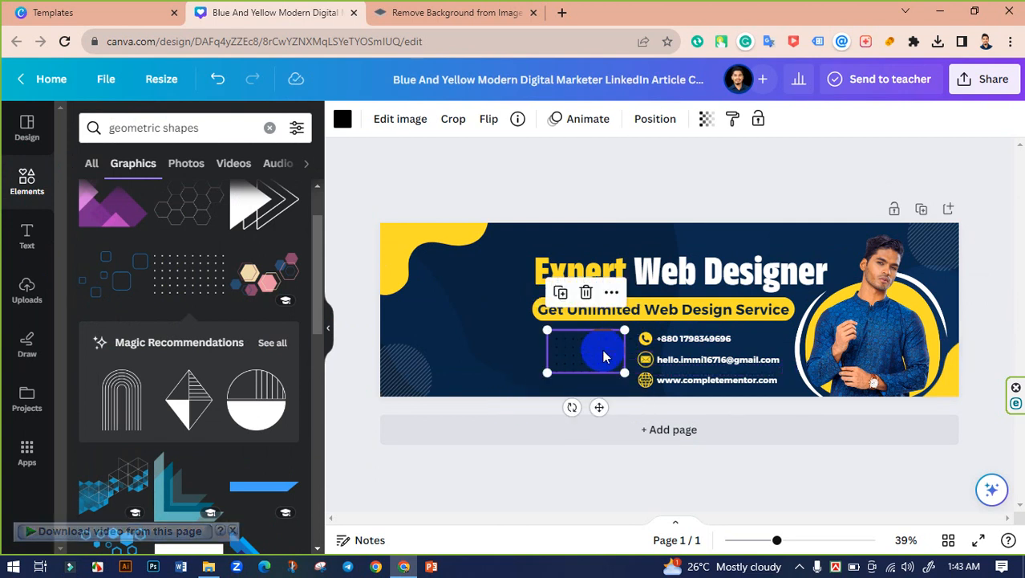
pyautogui.click(342, 119)
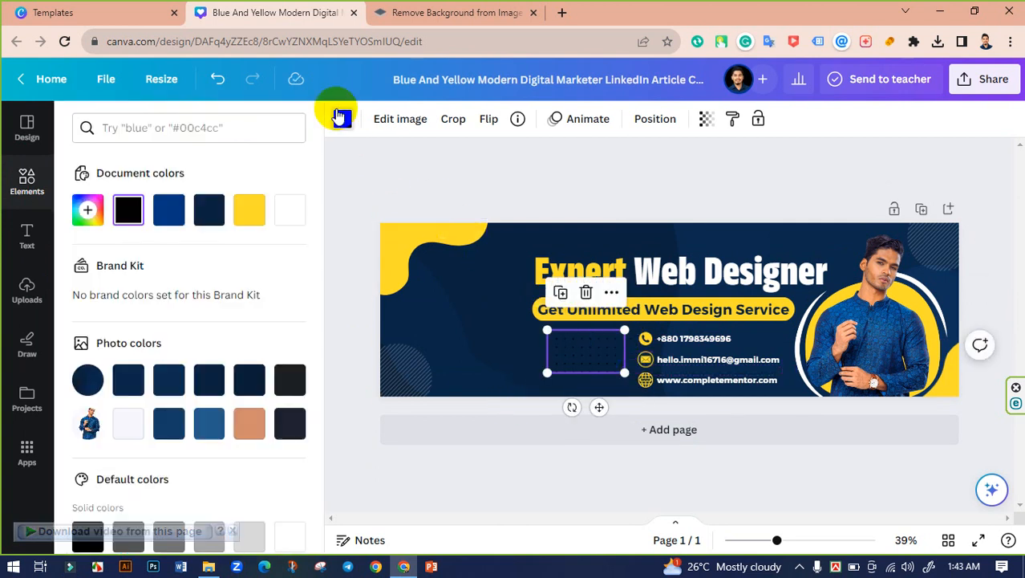
pyautogui.click(290, 210)
pyautogui.click(450, 206)
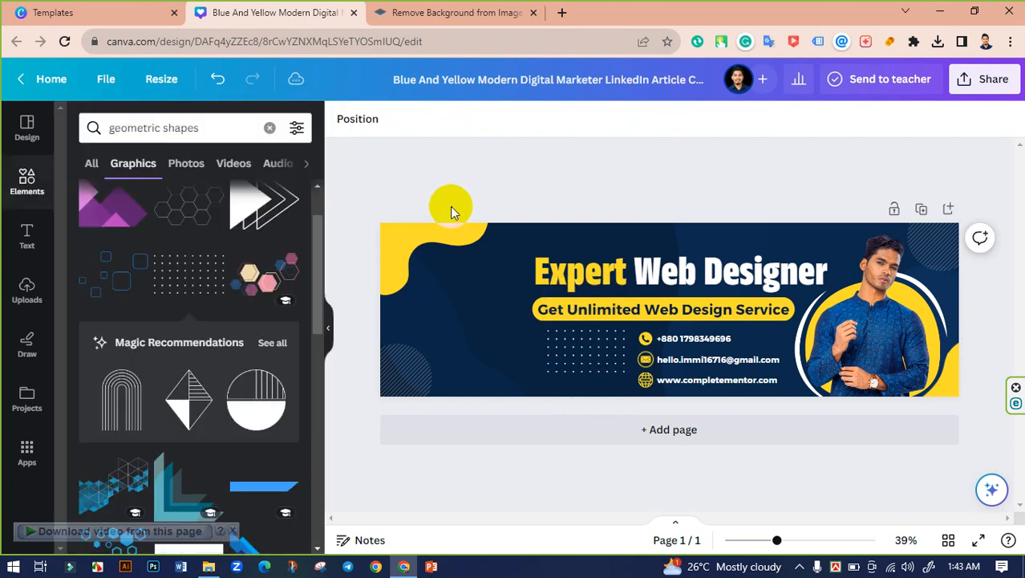
pyautogui.click(609, 351)
pyautogui.moveTo(609, 350); pyautogui.dragTo(611, 347)
pyautogui.click(468, 187)
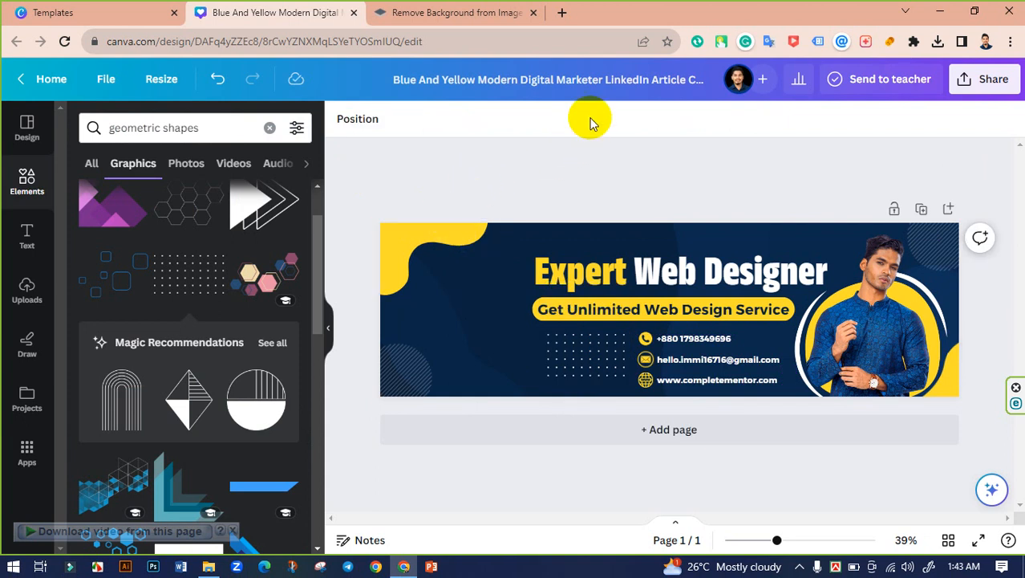
# Step: Replace the design title with 'Linkedin Profile Banner'
pyautogui.click(630, 85)
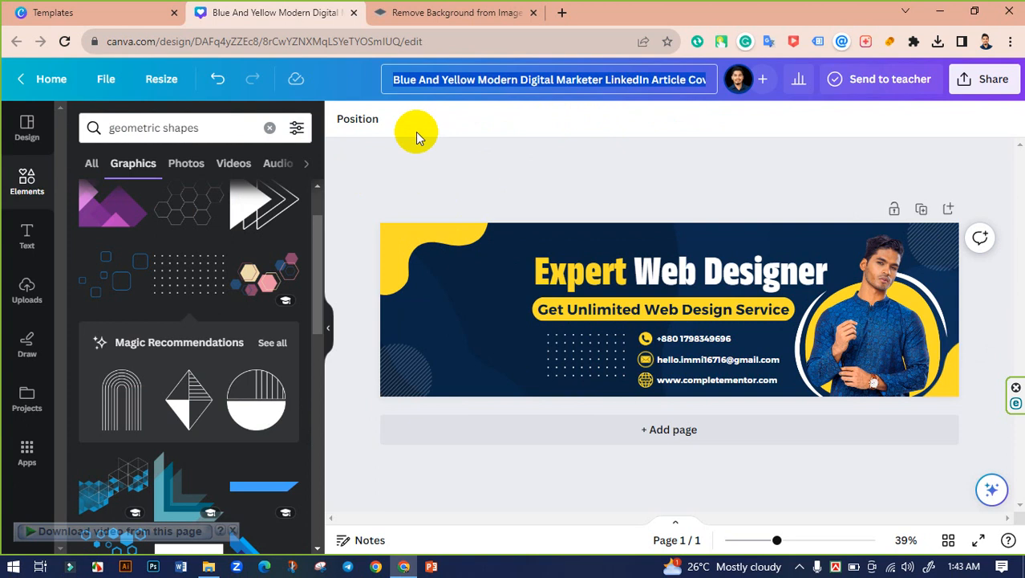
pyautogui.click(333, 314)
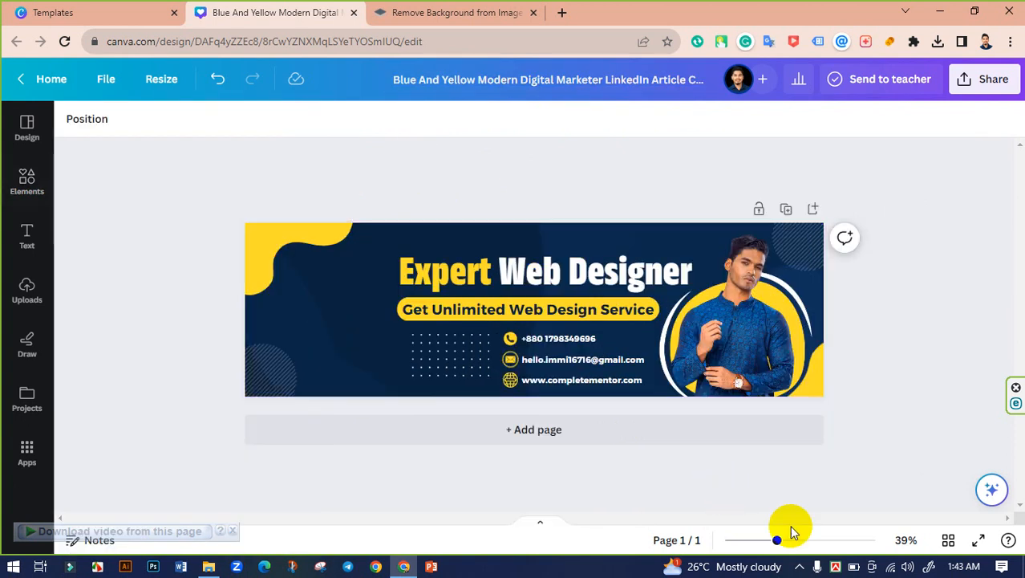
pyautogui.moveTo(778, 540); pyautogui.dragTo(789, 540)
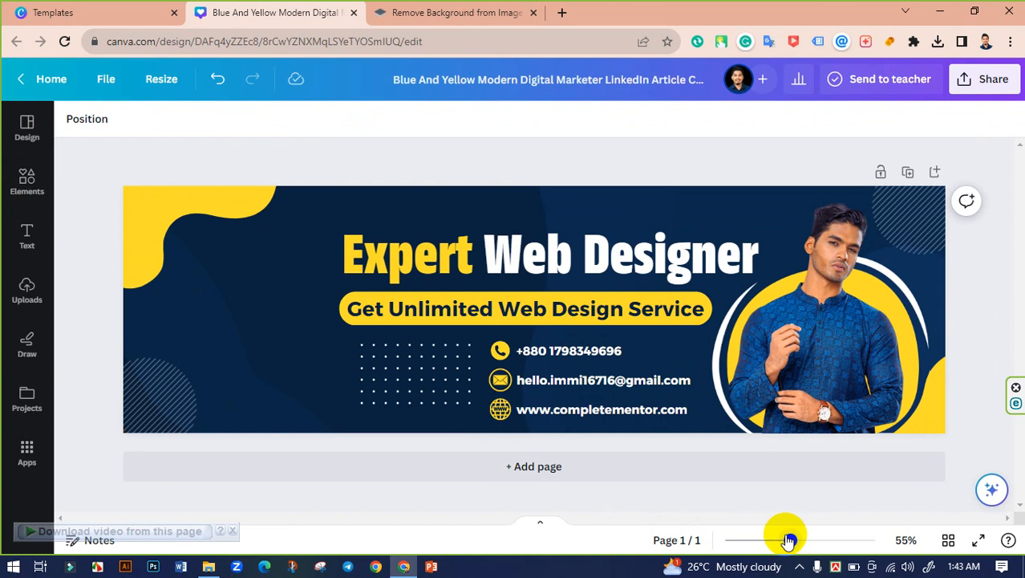
pyautogui.click(525, 85)
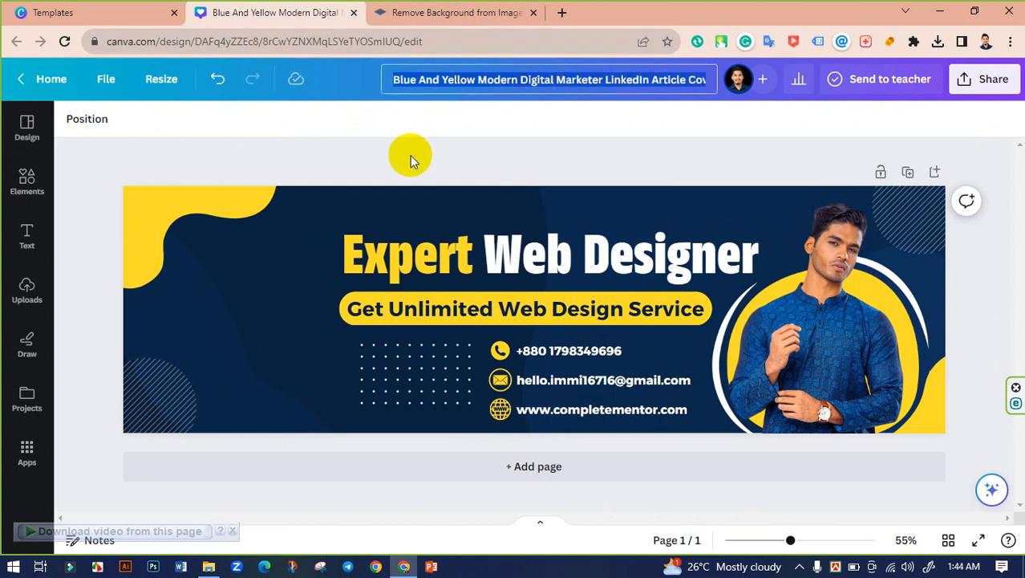
pyautogui.press('BackSpace')
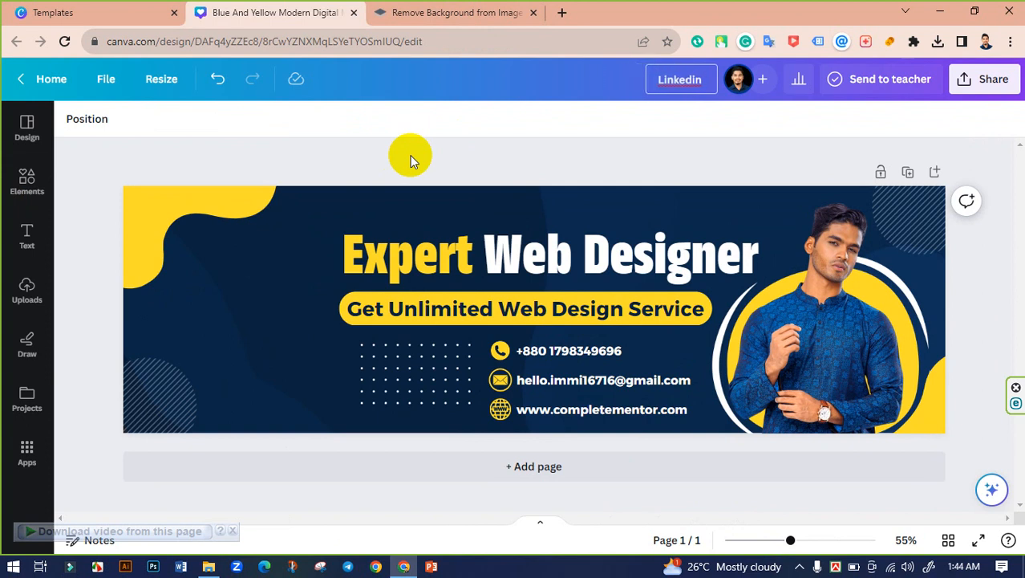
pyautogui.write('Linkedin Profile')
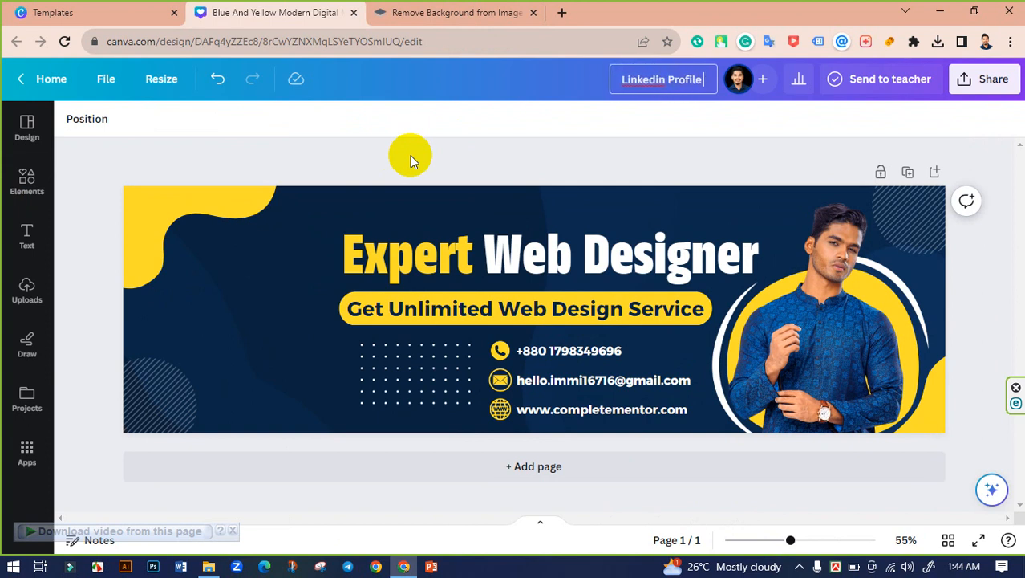
pyautogui.write(' Banner')
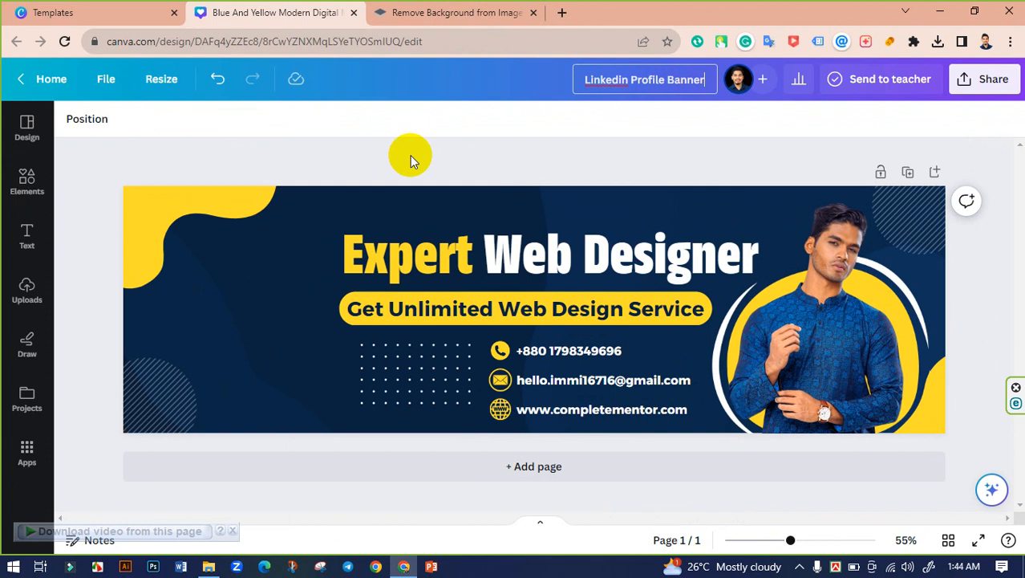
pyautogui.click(475, 168)
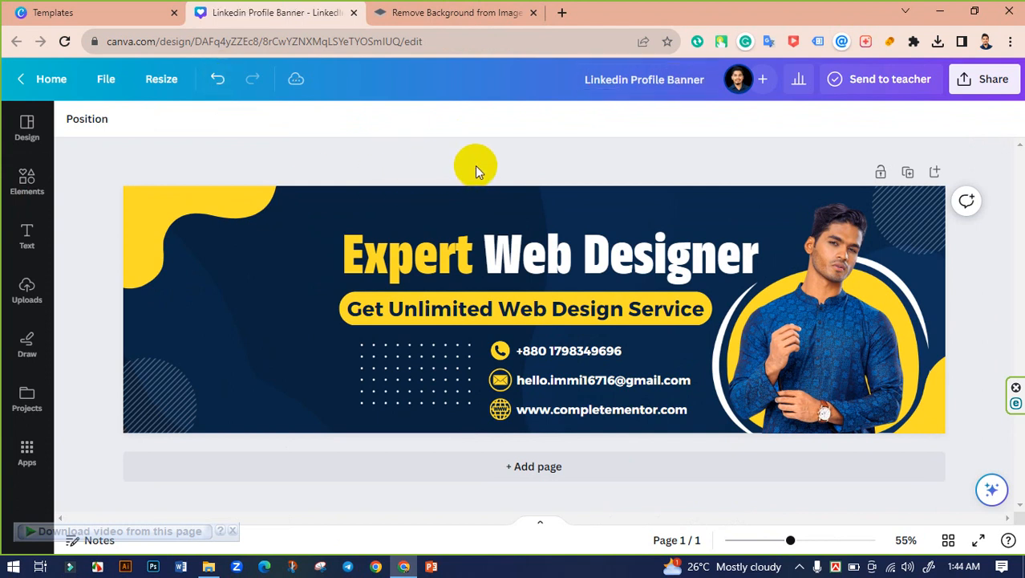
# Step: Download the banner as a PNG at 2.125× size (4,250 × 1,275 px)
pyautogui.click(987, 78)
pyautogui.scroll(-2, 850, 321)
pyautogui.click(819, 357)
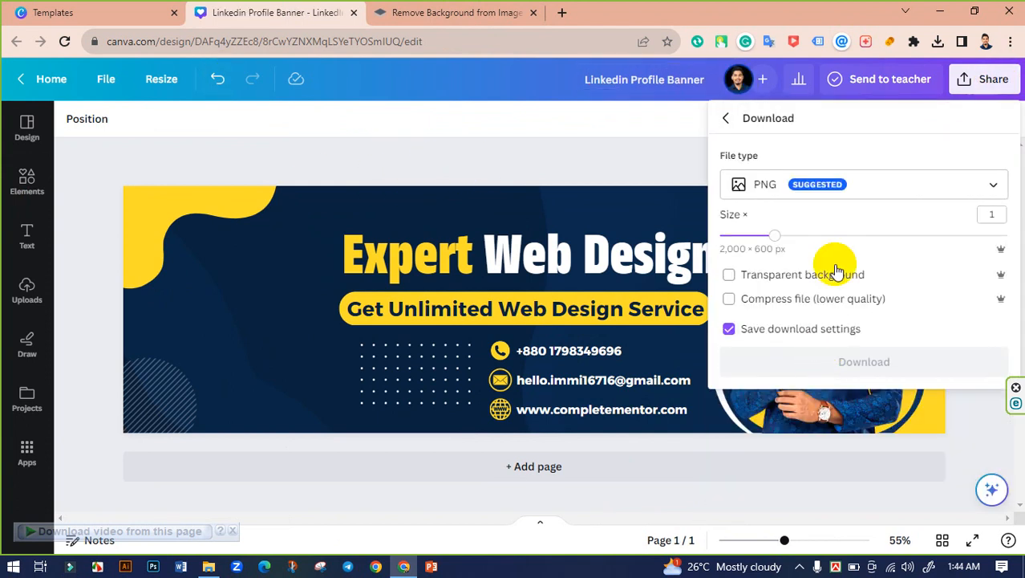
pyautogui.moveTo(778, 235); pyautogui.dragTo(899, 243)
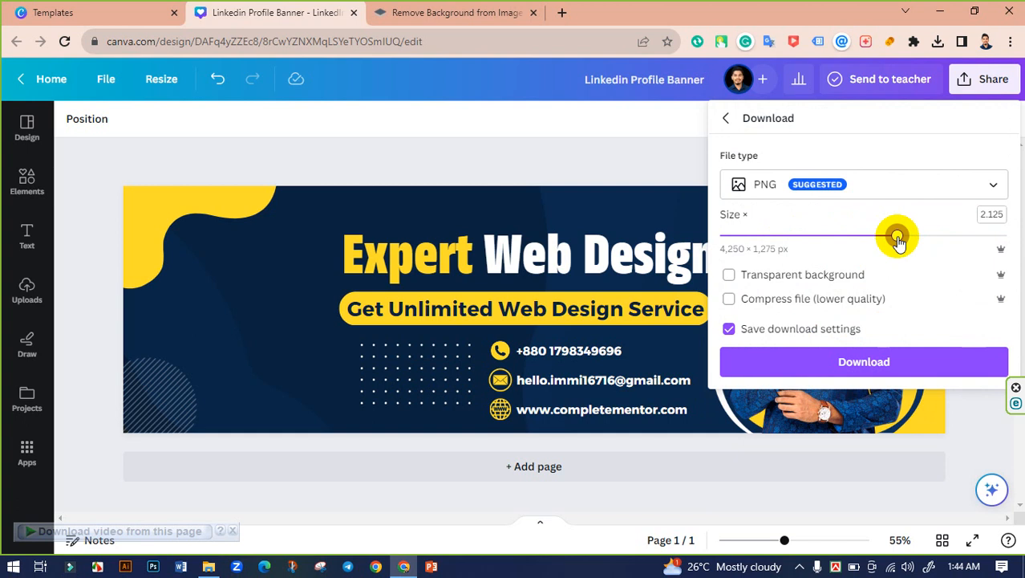
pyautogui.click(877, 347)
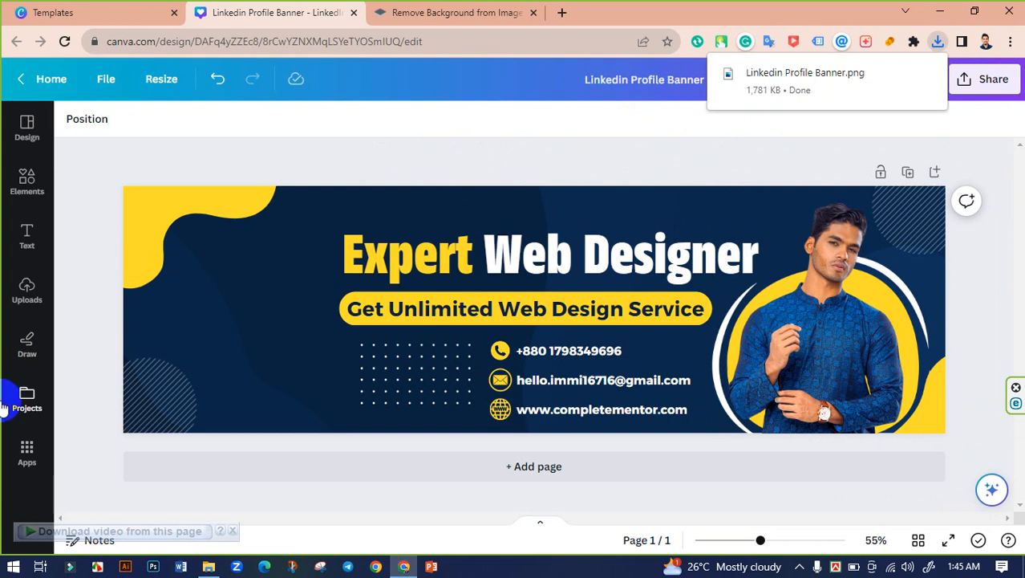
# Step: Open Linkedin Profile Banner.png from Downloads in Photos, inspect the zoomed image, then close it
pyautogui.click(208, 566)
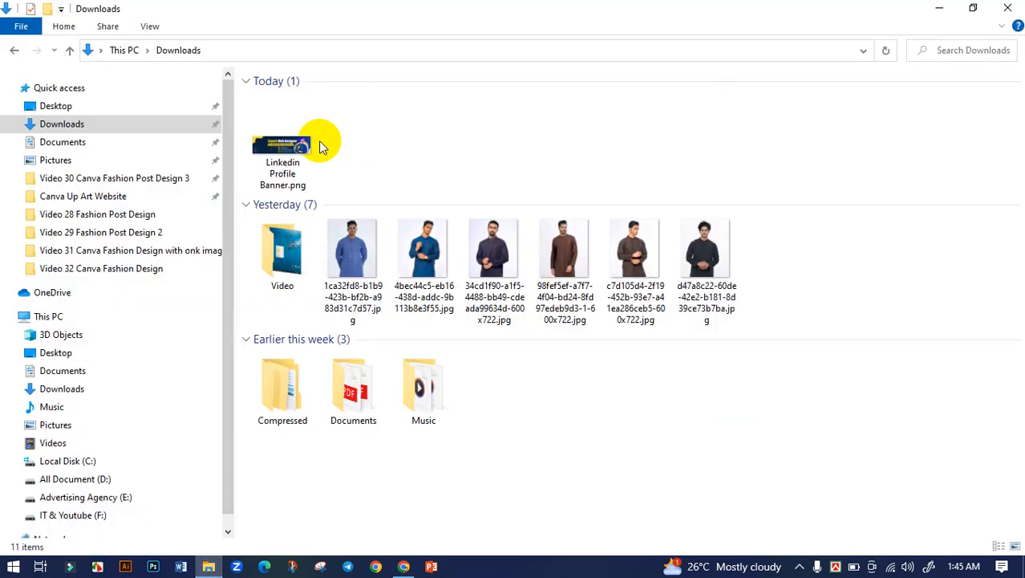
pyautogui.click(290, 146)
pyautogui.doubleClick(293, 147)
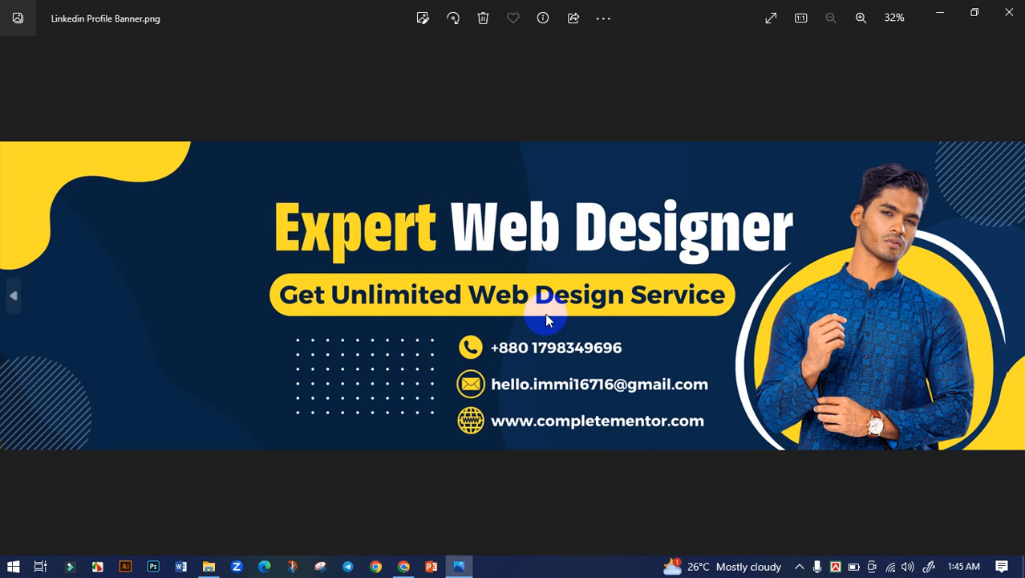
pyautogui.scroll(2, 740, 339)
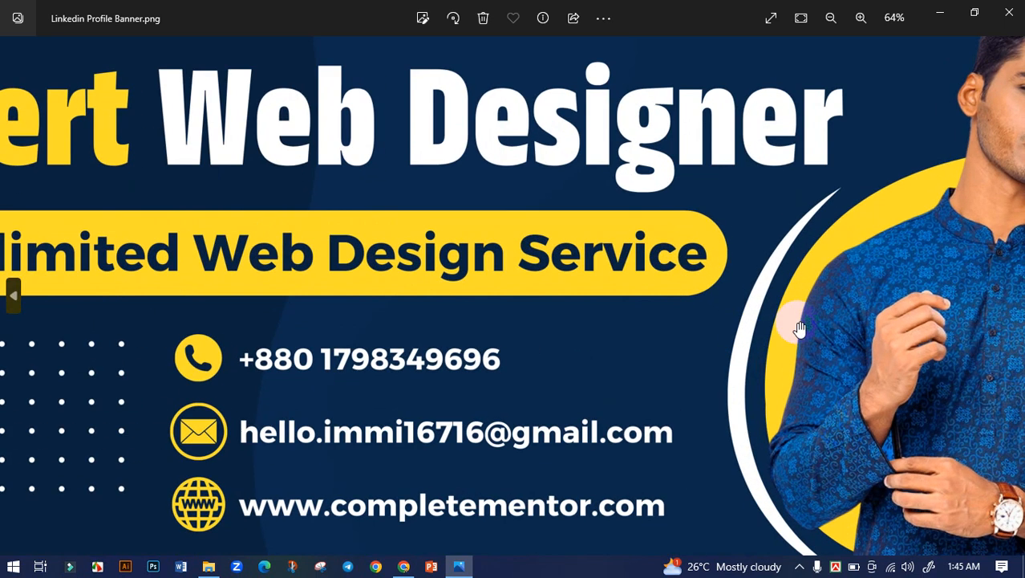
pyautogui.moveTo(561, 357); pyautogui.dragTo(451, 377)
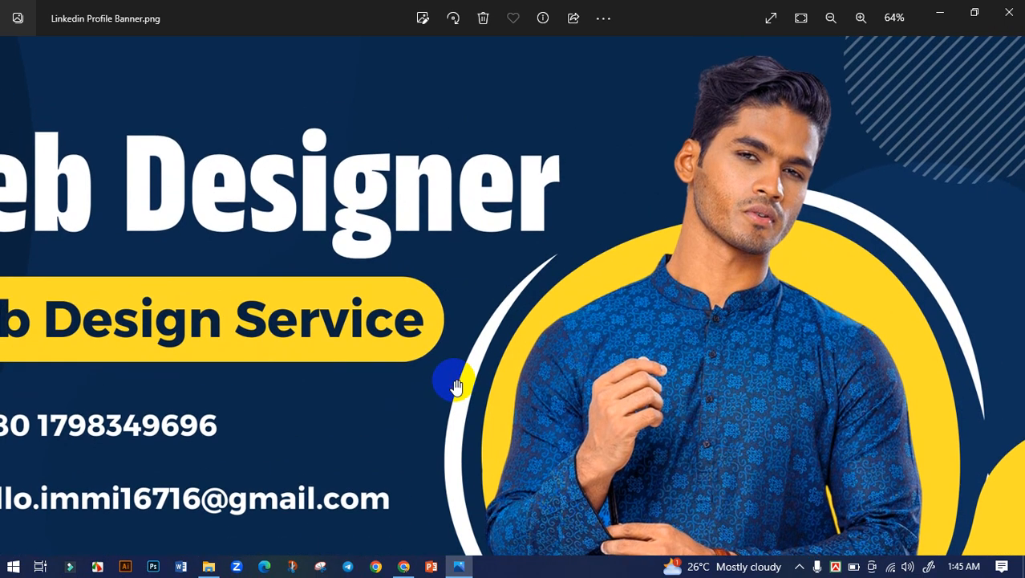
pyautogui.moveTo(338, 378); pyautogui.dragTo(717, 255)
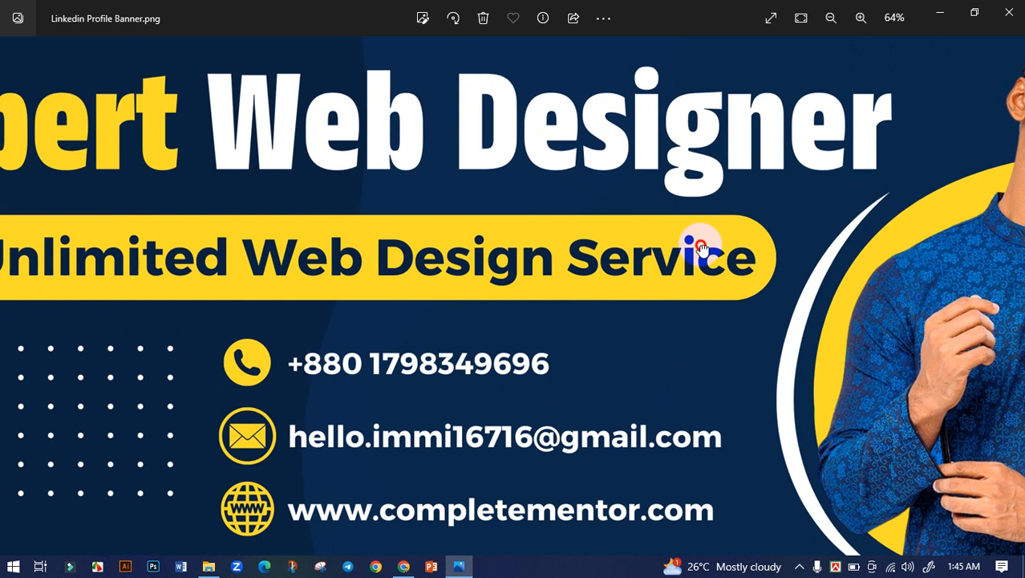
pyautogui.moveTo(300, 270); pyautogui.dragTo(440, 303)
pyautogui.scroll(-2, 441, 298)
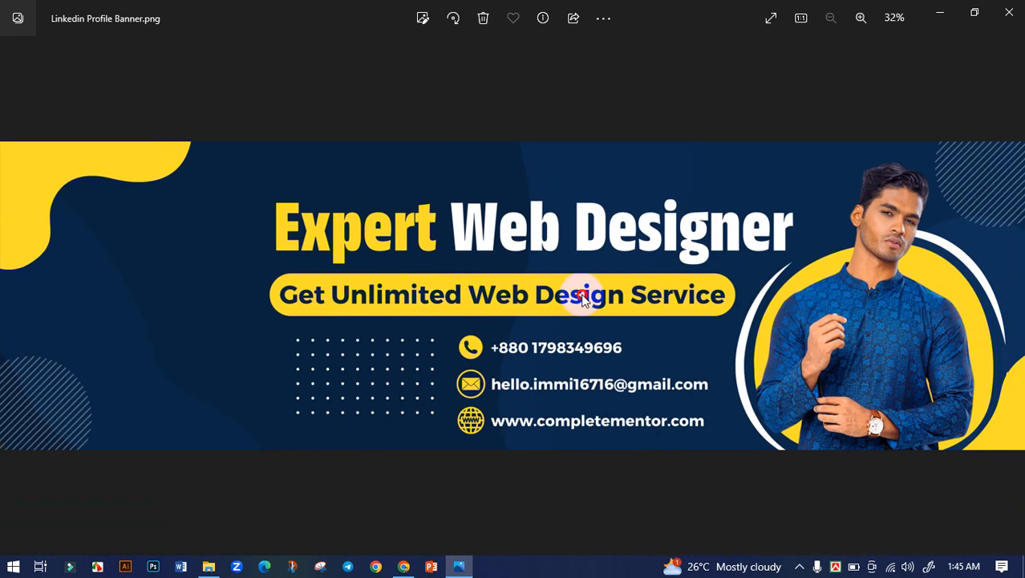
pyautogui.scroll(2, 749, 327)
pyautogui.moveTo(749, 327); pyautogui.dragTo(435, 321)
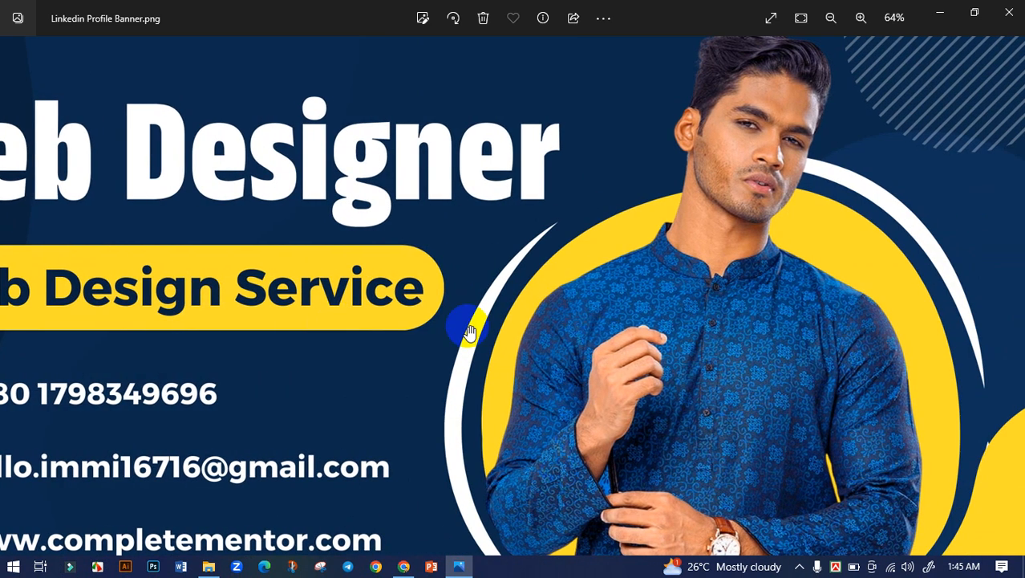
pyautogui.scroll(-3, 473, 330)
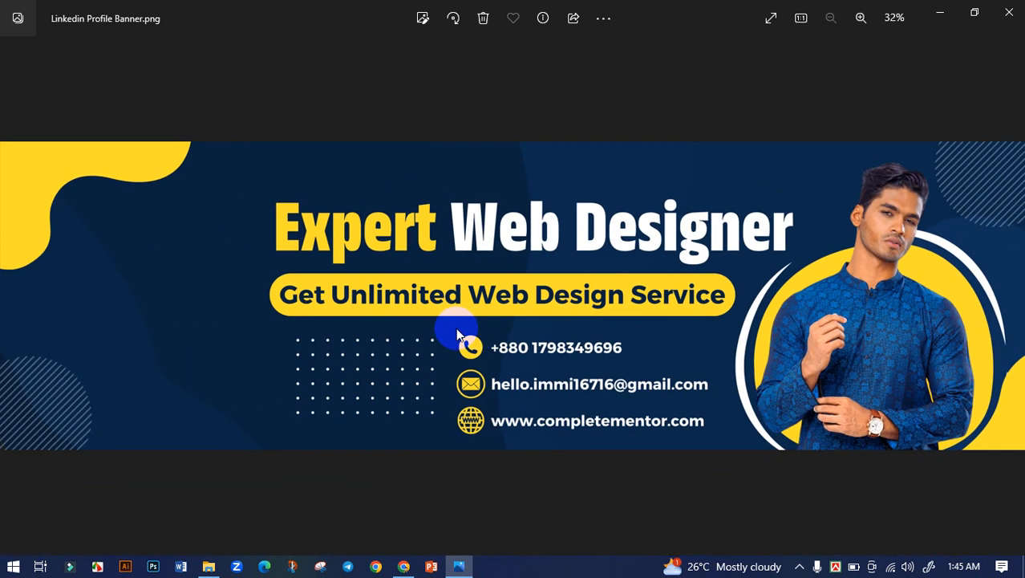
pyautogui.click(1010, 12)
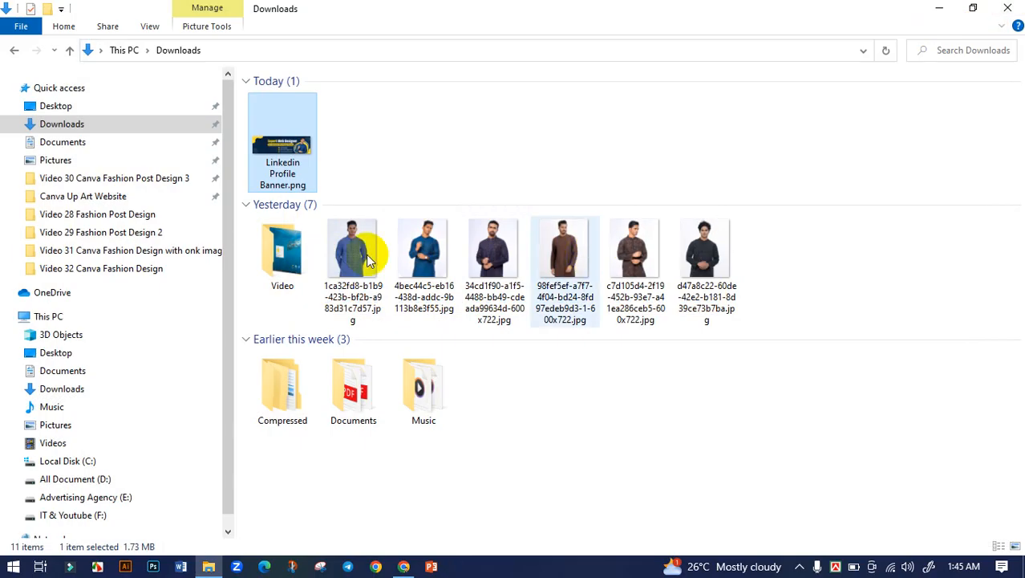
# Step: Bring Chrome back to the front showing the Canva editor with the finished banner
pyautogui.click(401, 562)
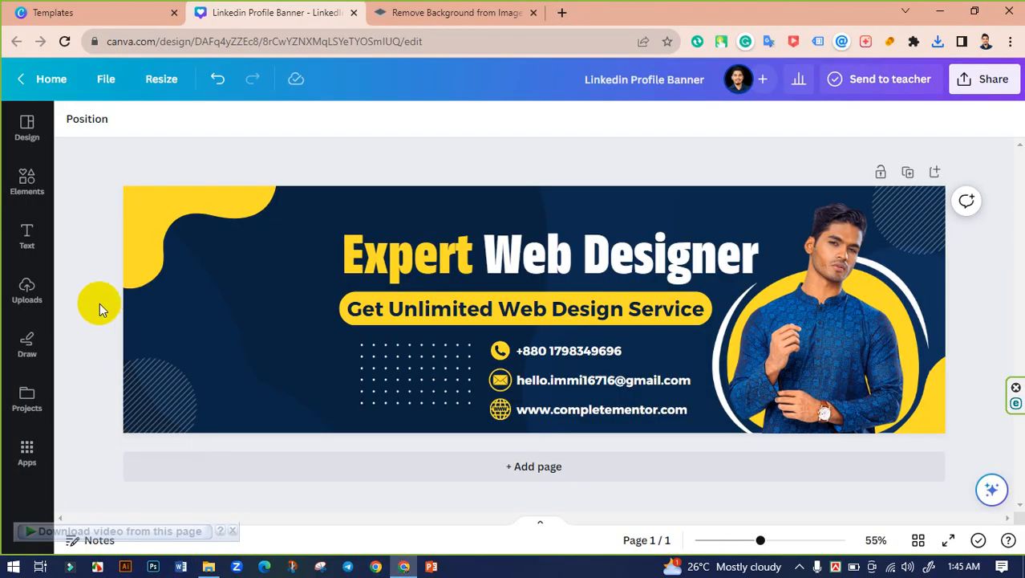